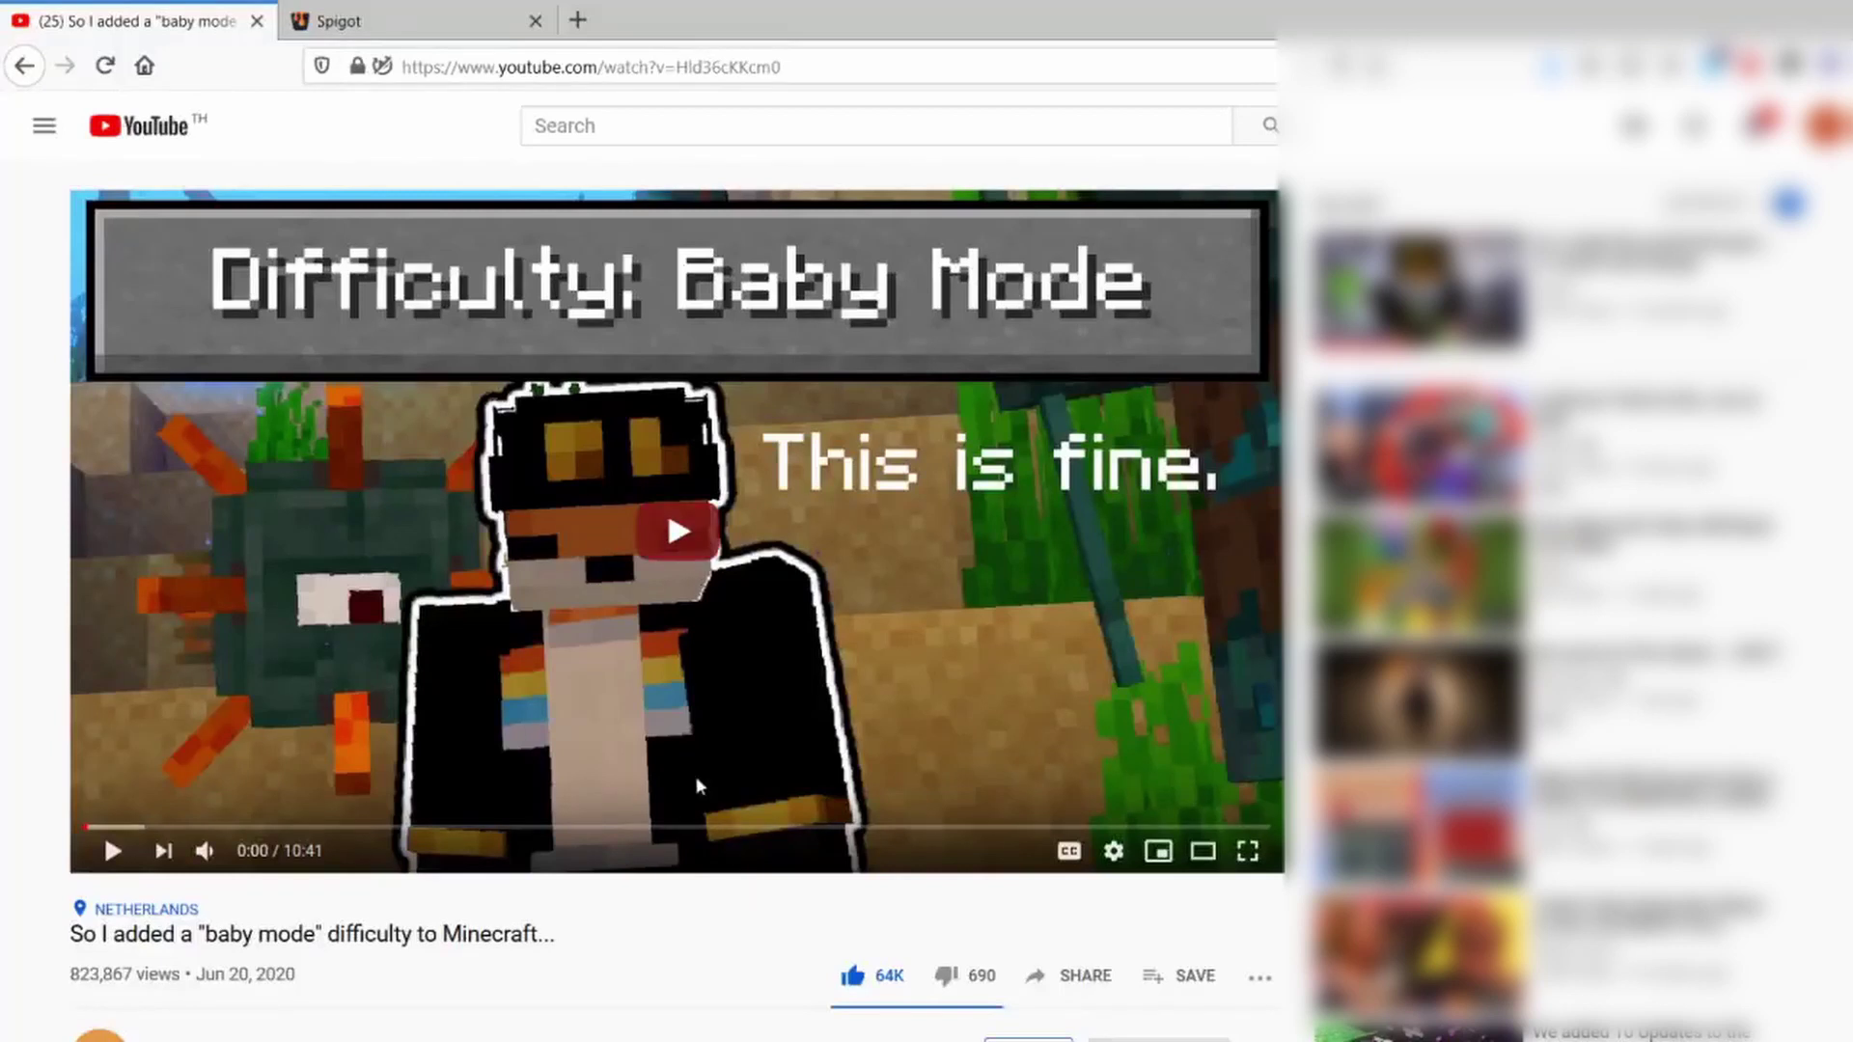
# Step: Open the plugin's MediaFire link from the video description and download BabyMode.jar
pyautogui.scroll(-4, 591, 934)
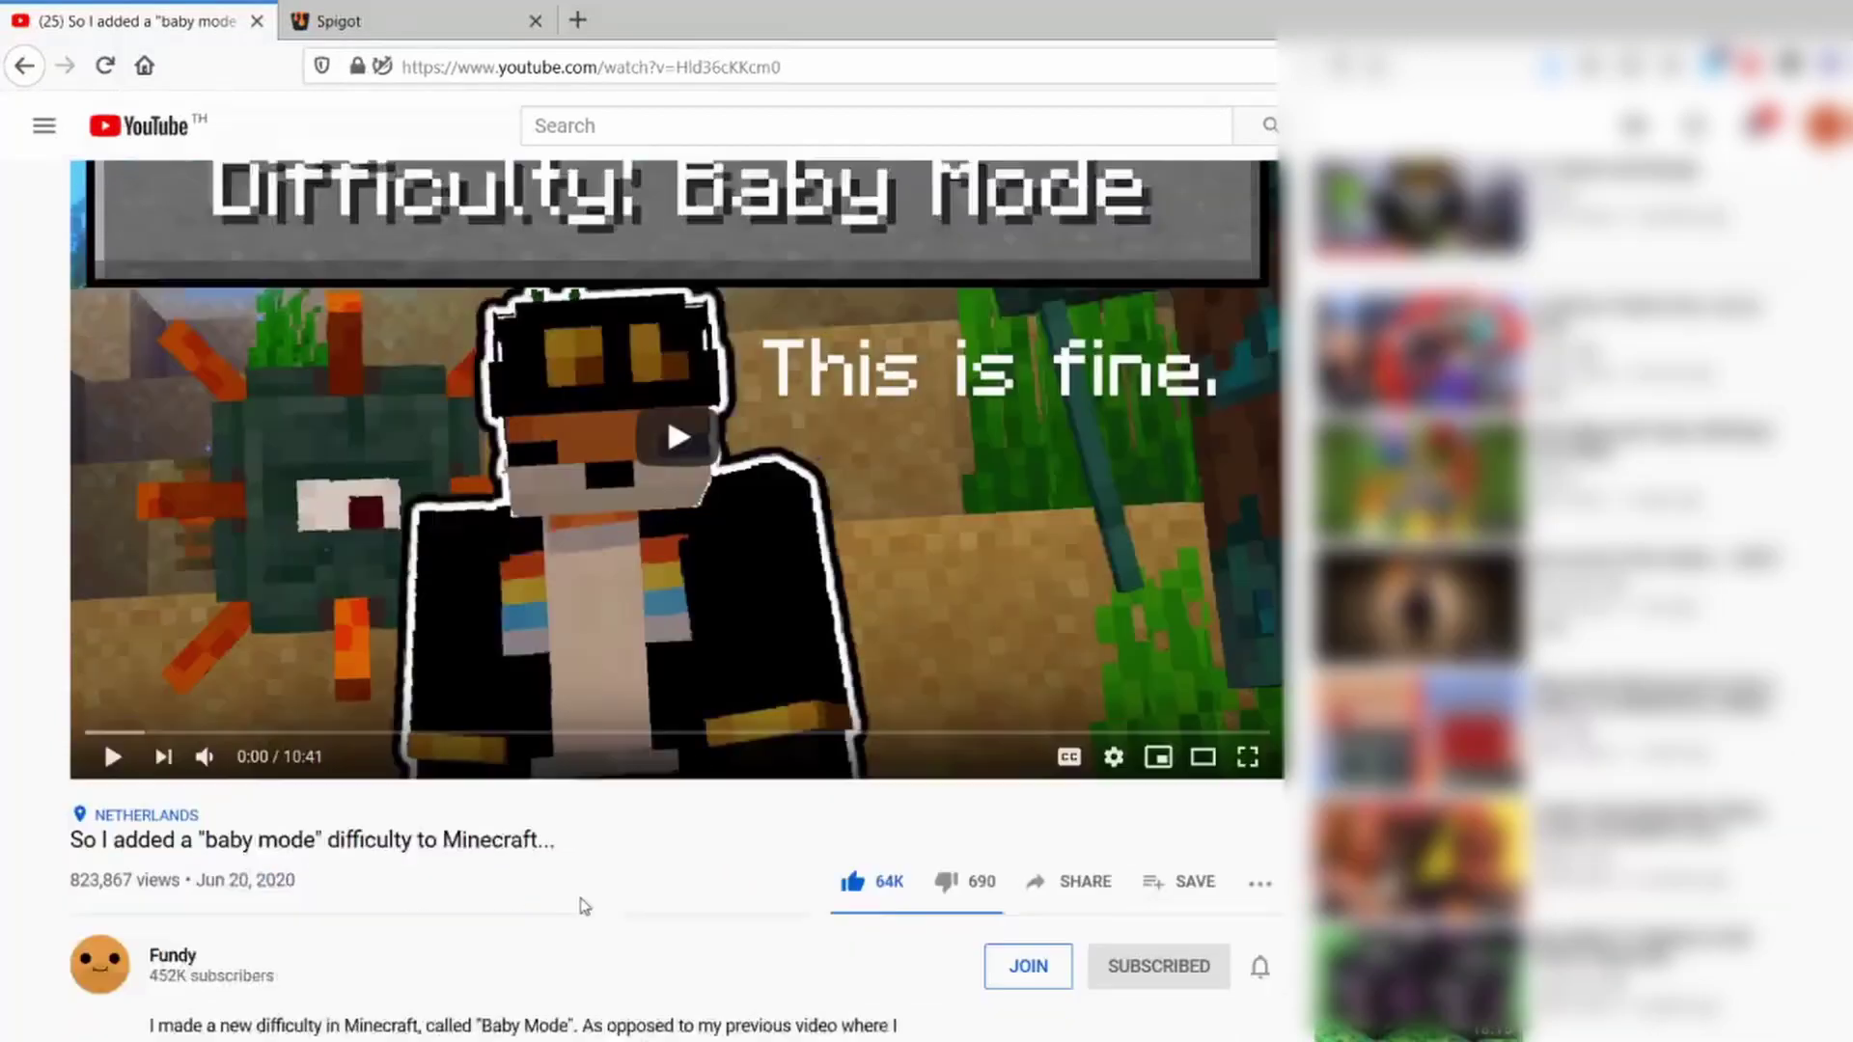
pyautogui.scroll(-3, 405, 846)
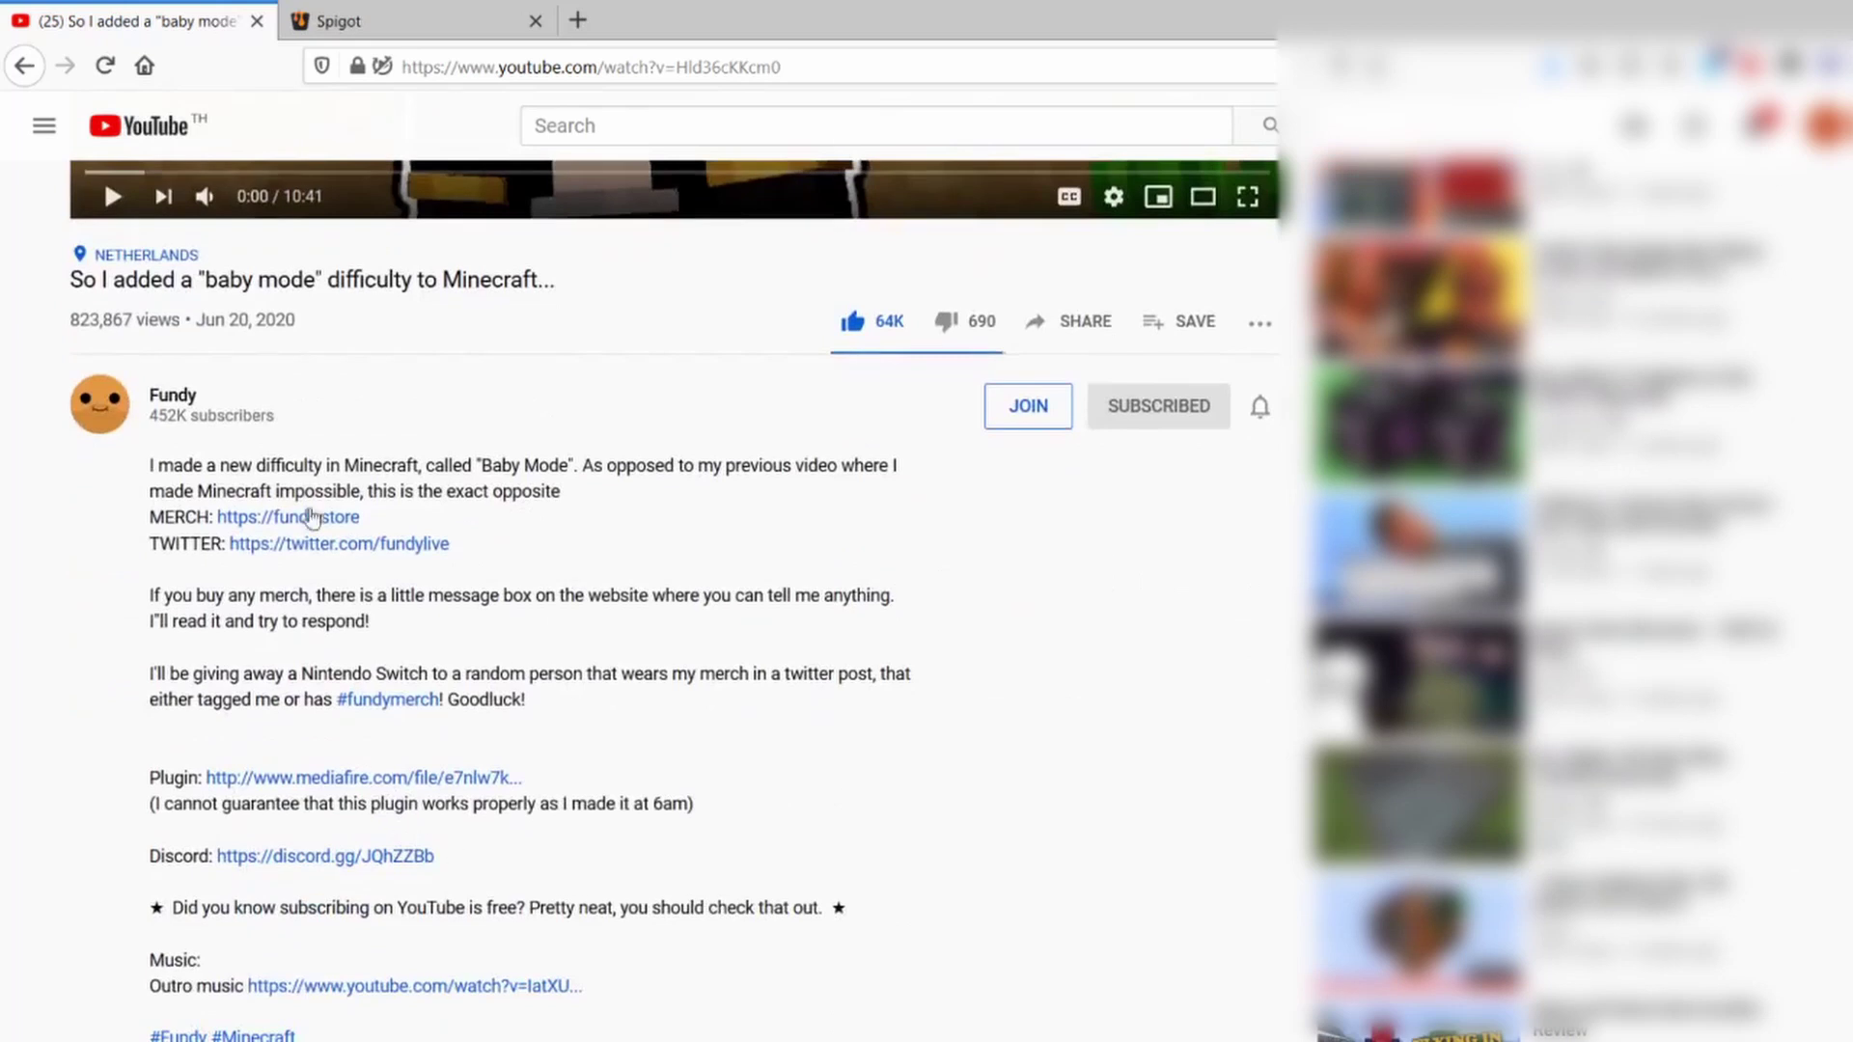
pyautogui.scroll(-2, 483, 591)
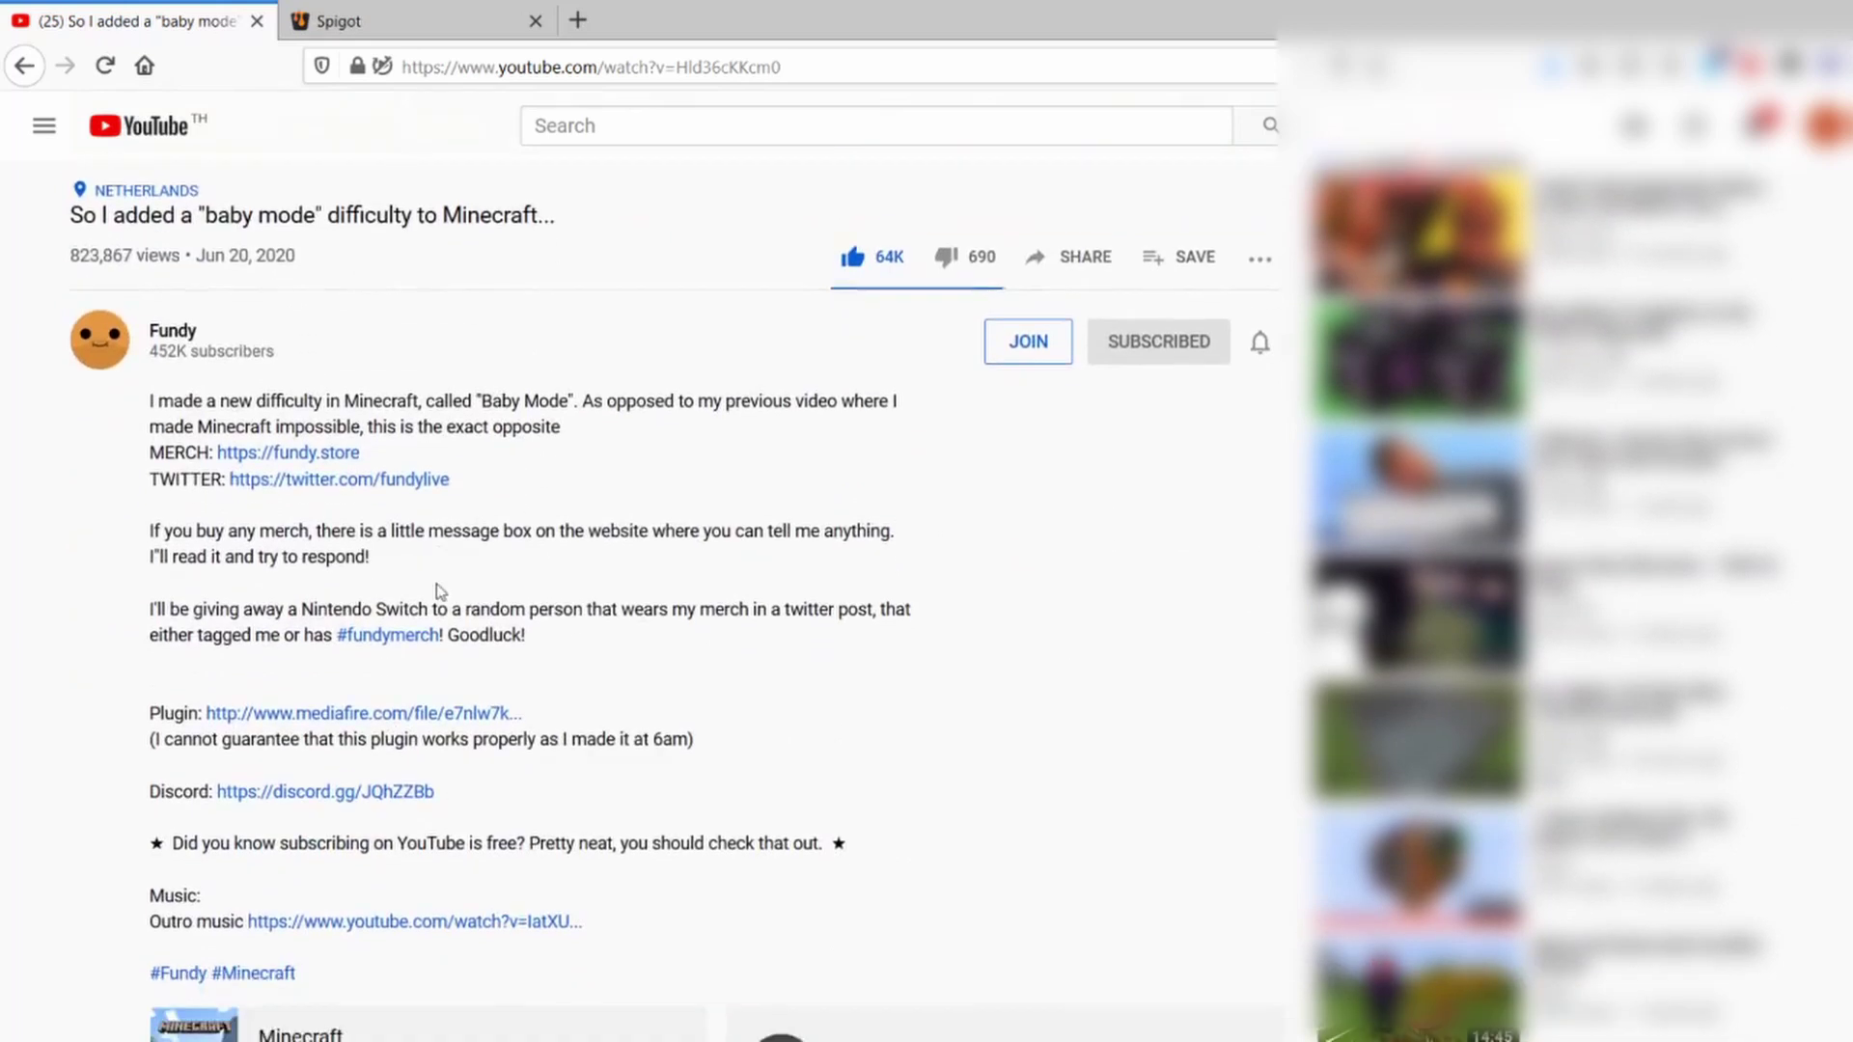
pyautogui.scroll(3, 414, 501)
pyautogui.scroll(-2, 386, 627)
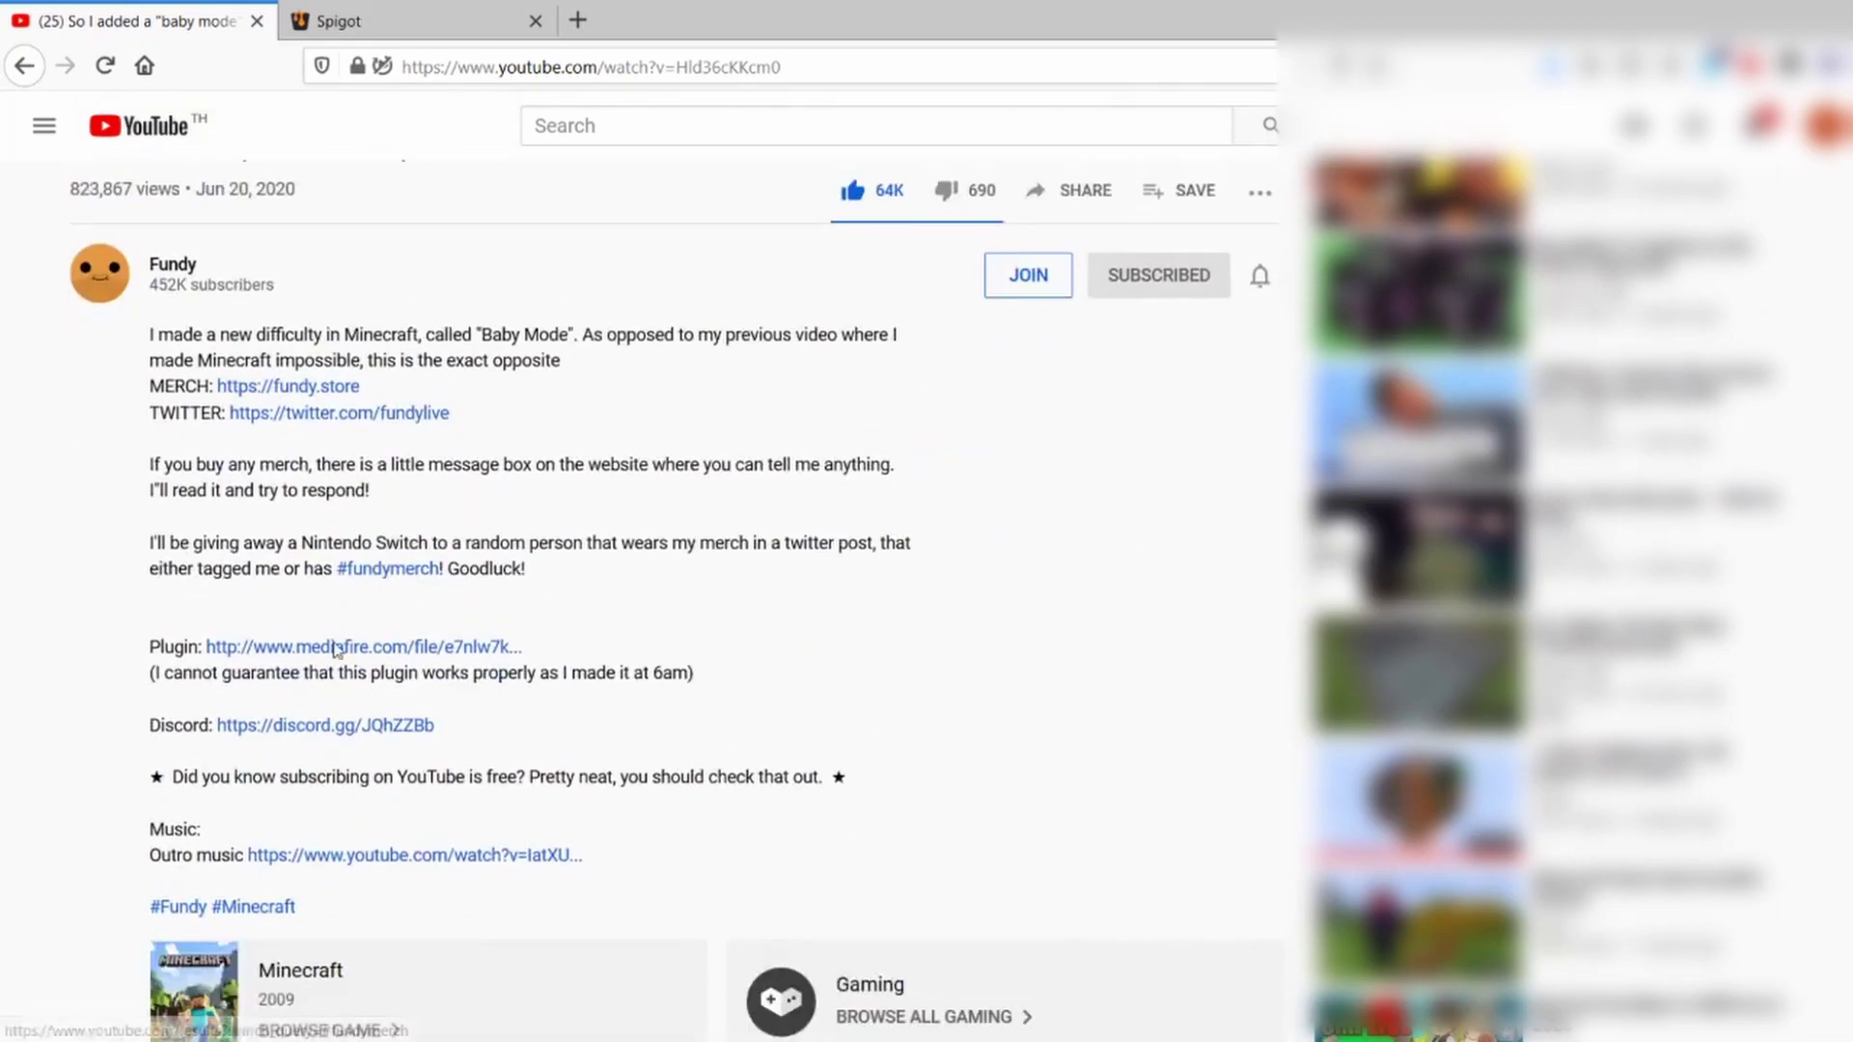
pyautogui.scroll(4, 484, 736)
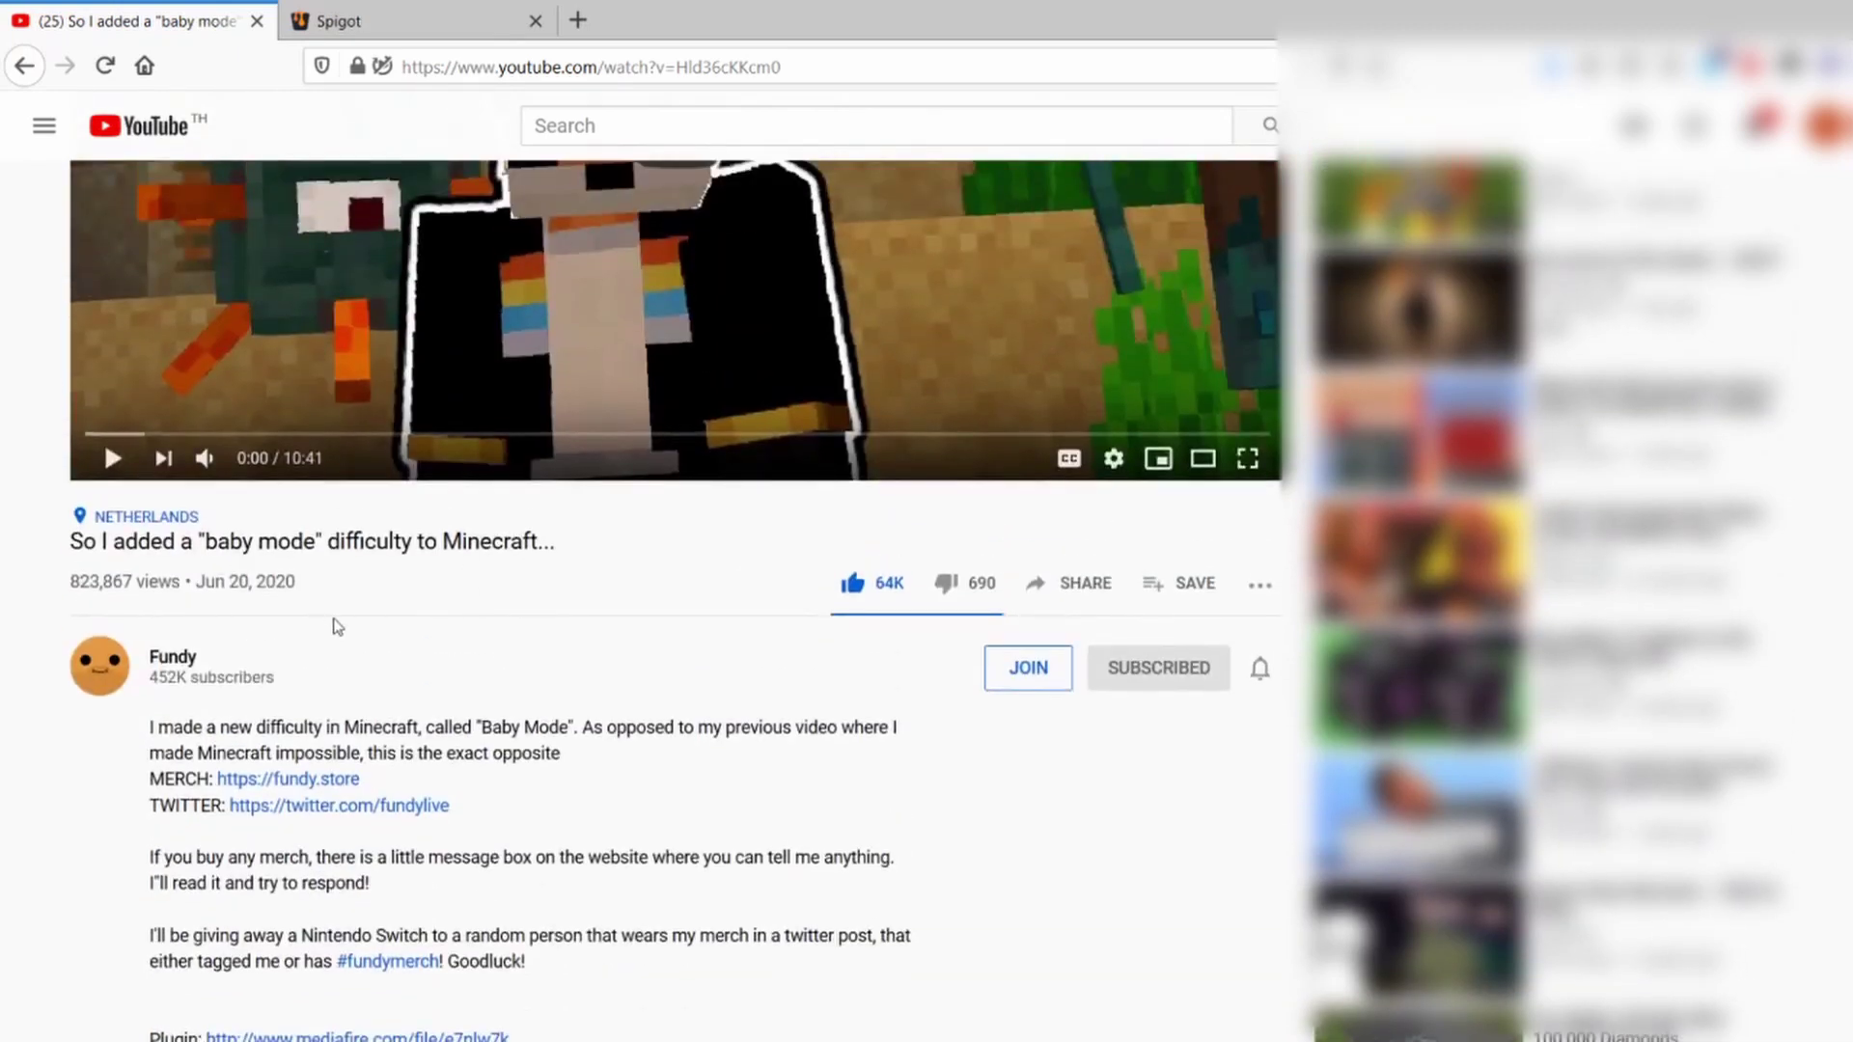
pyautogui.scroll(-3, 355, 638)
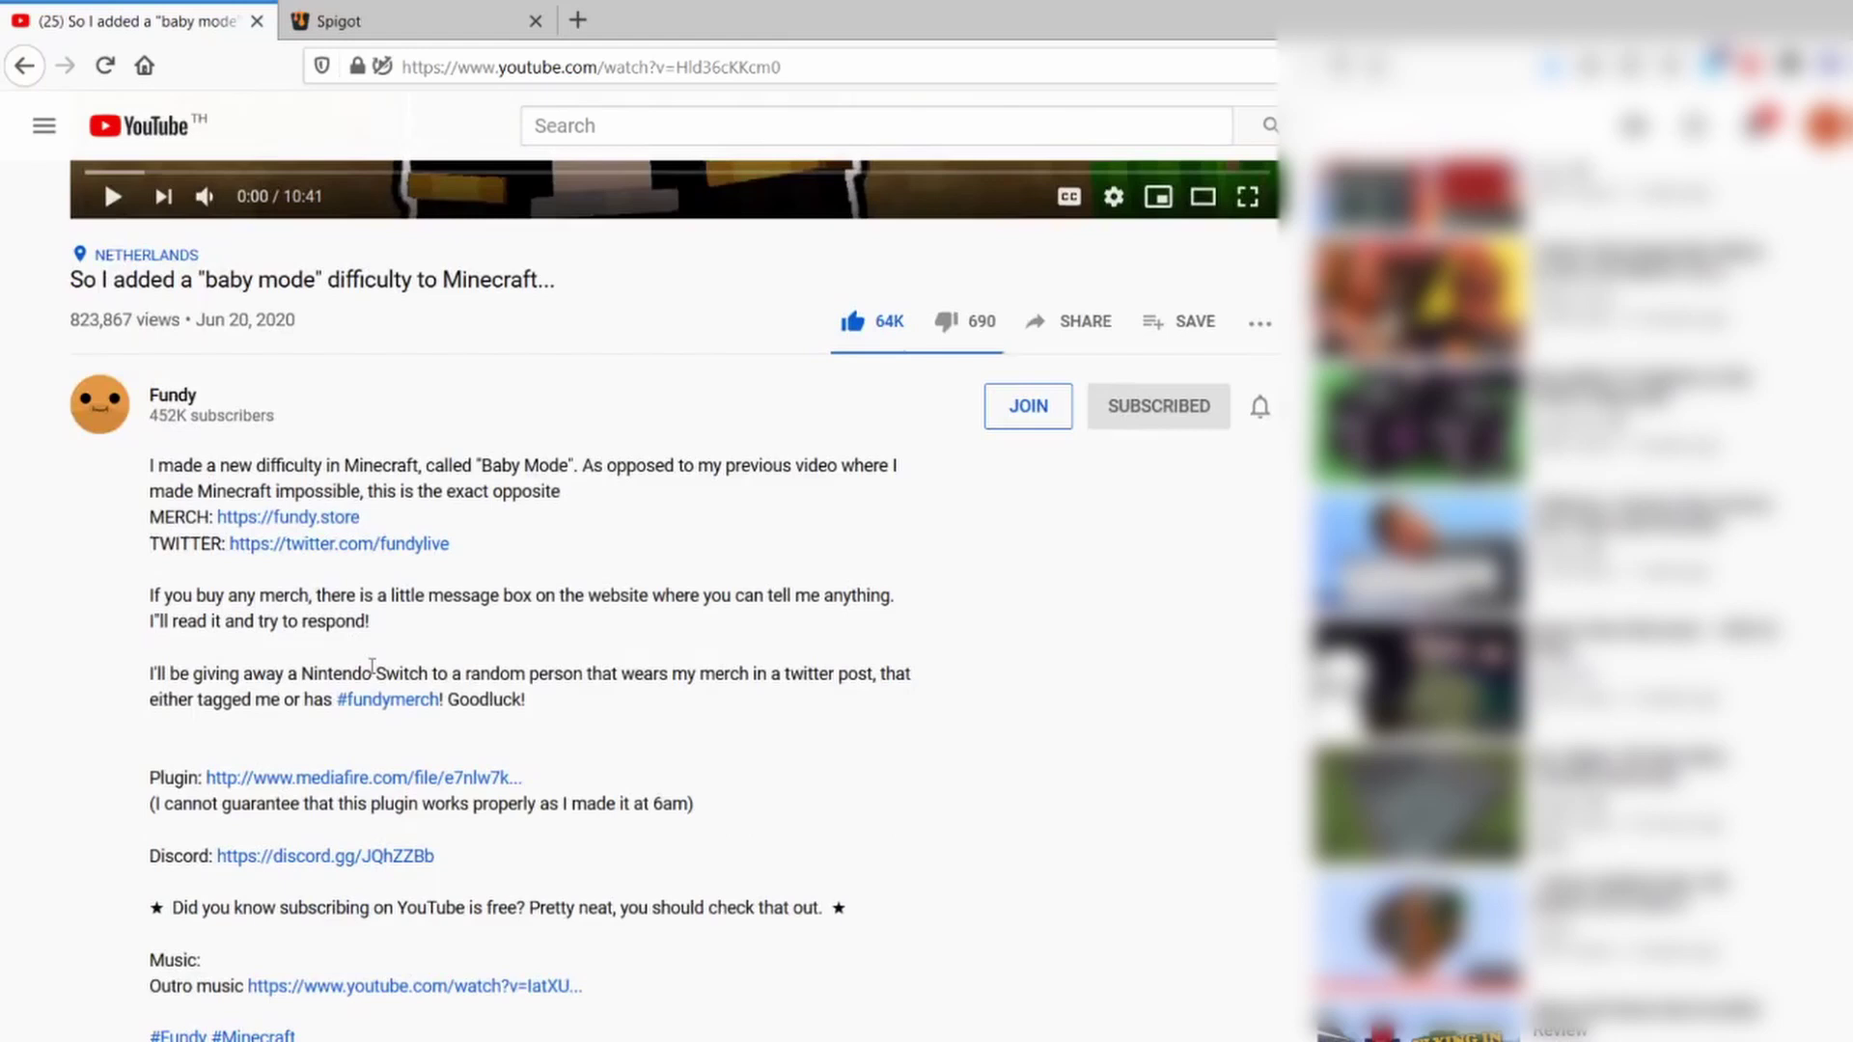
pyautogui.scroll(-1, 389, 773)
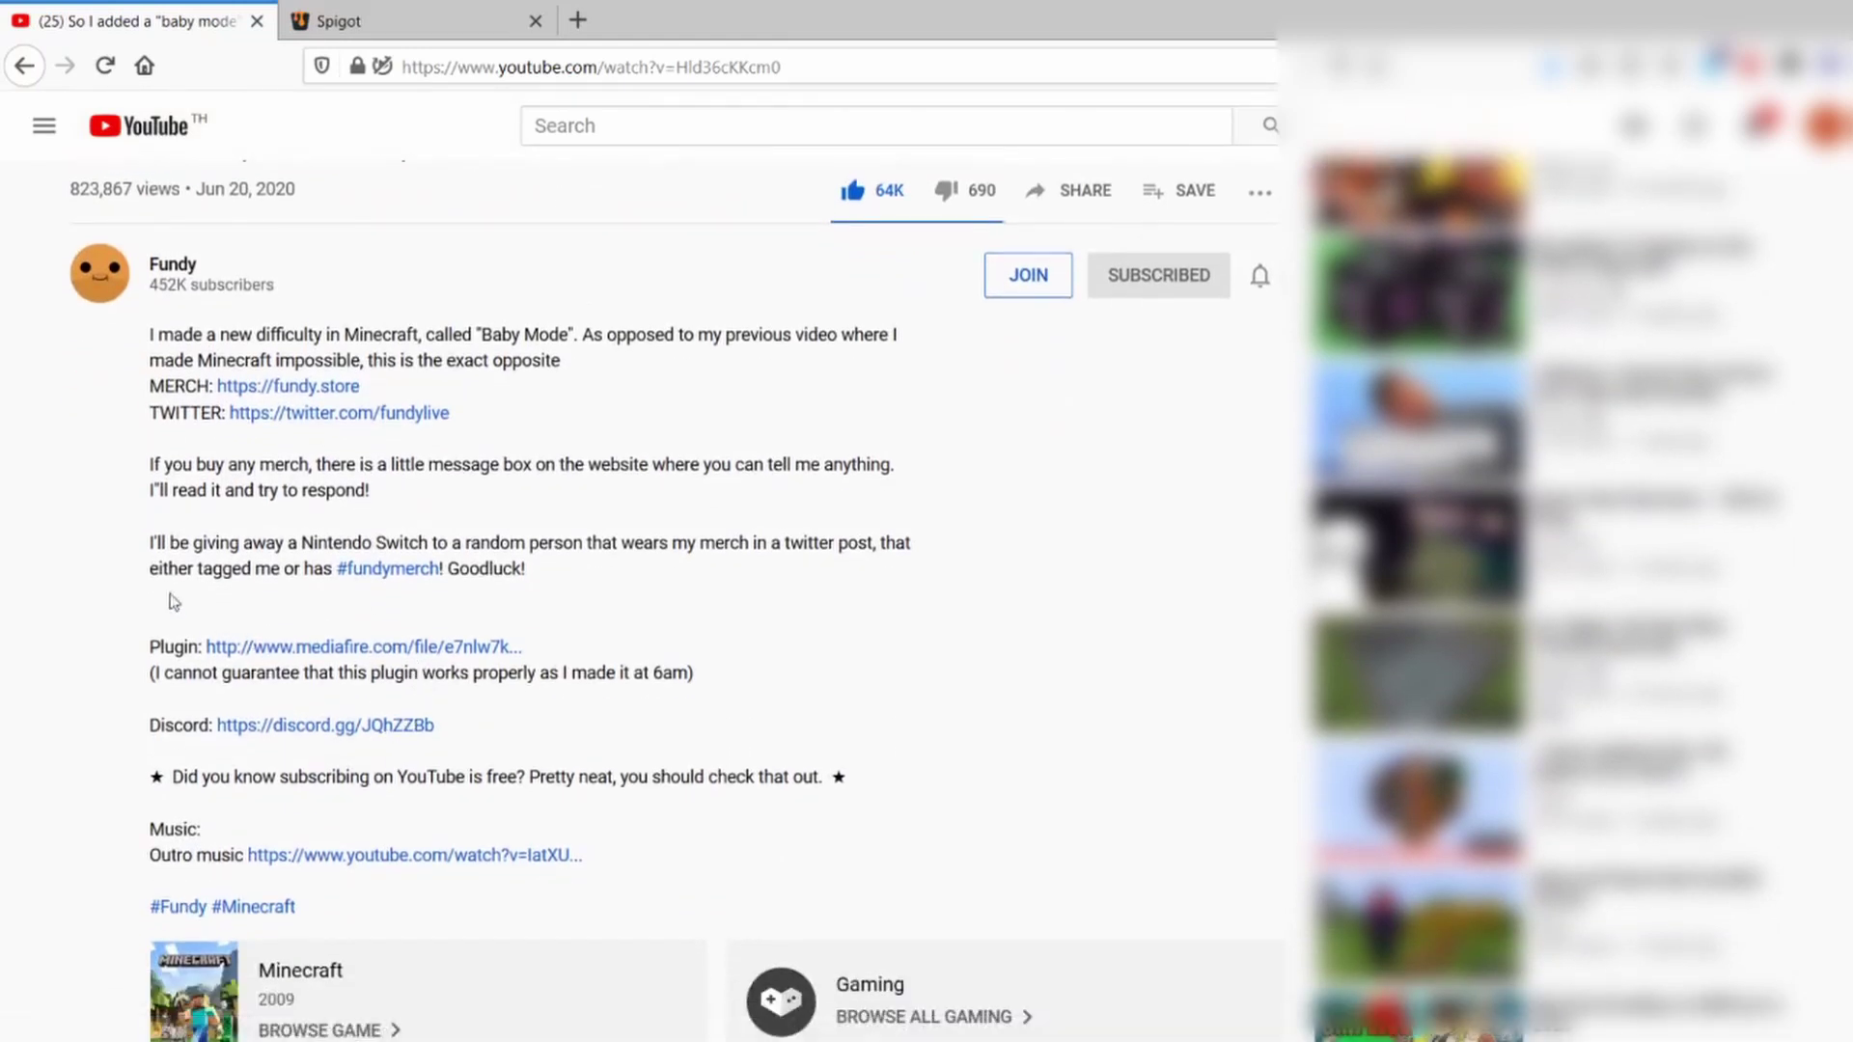
pyautogui.middleClick(367, 649)
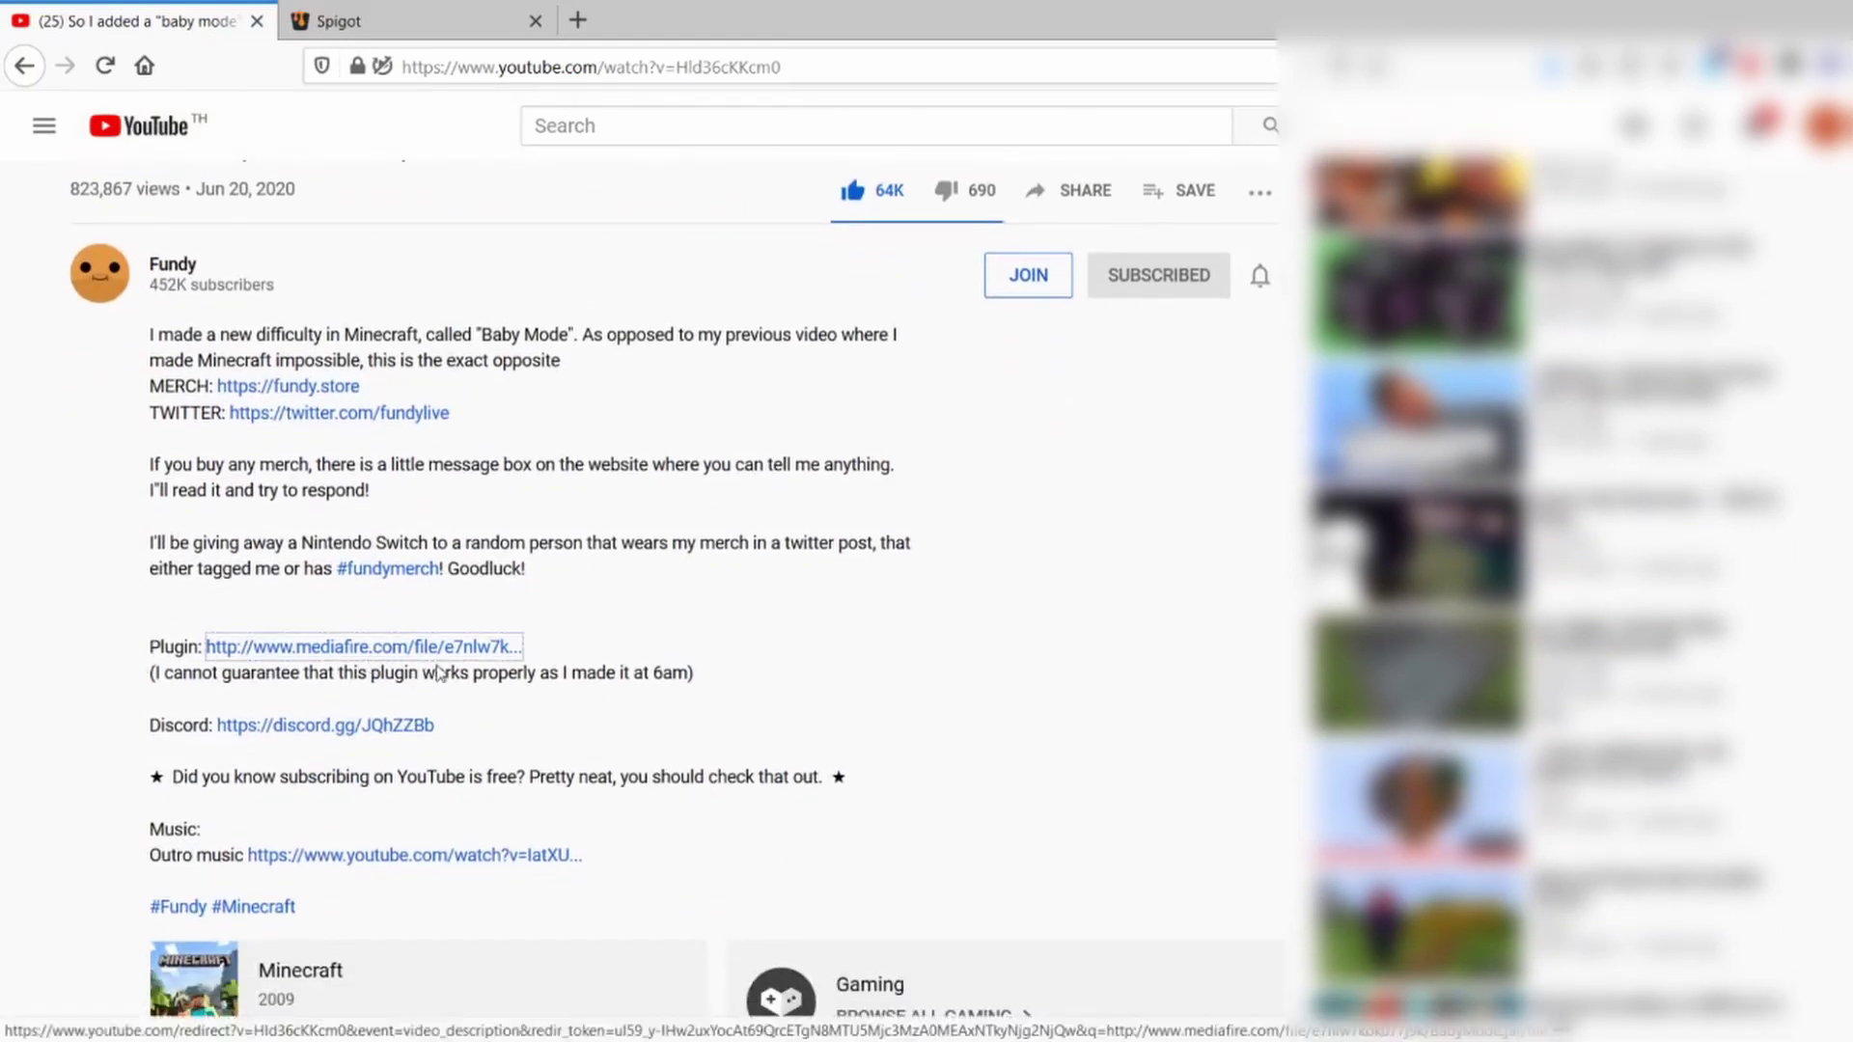
pyautogui.hotkey('ctrl', 'Tab')
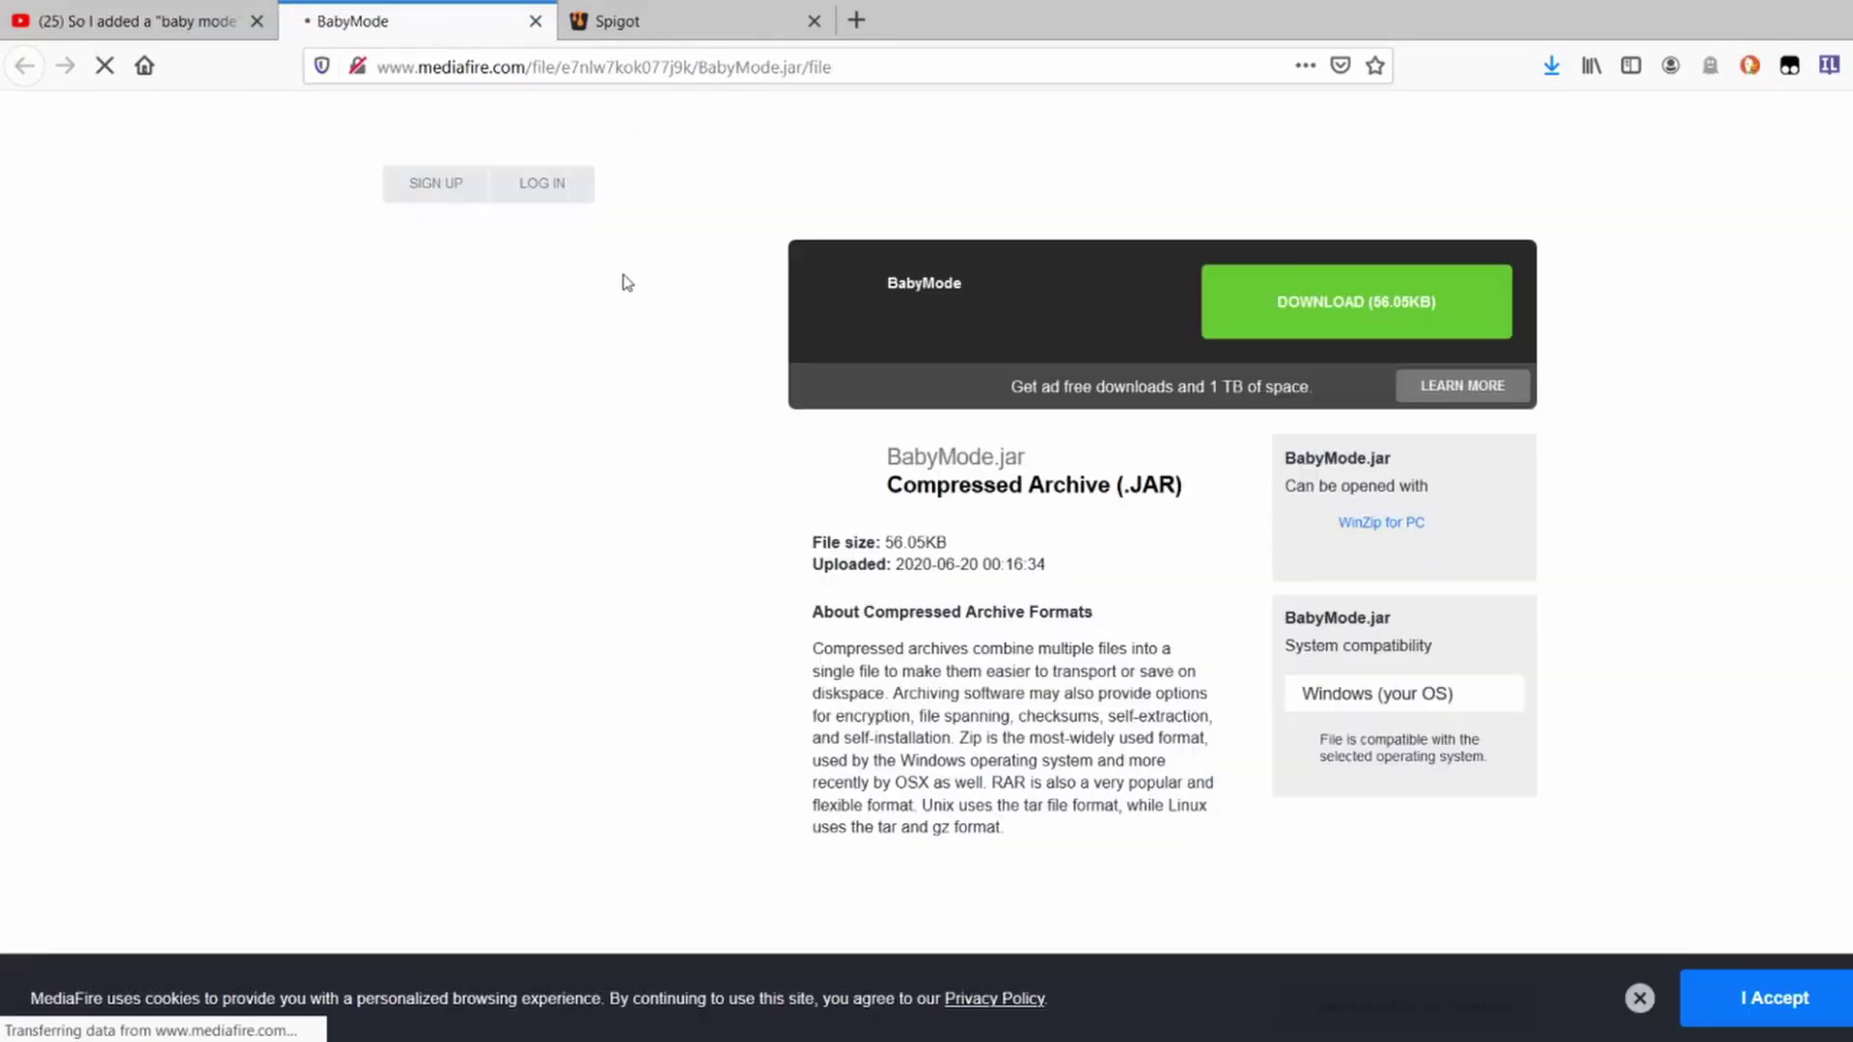
pyautogui.click(1361, 318)
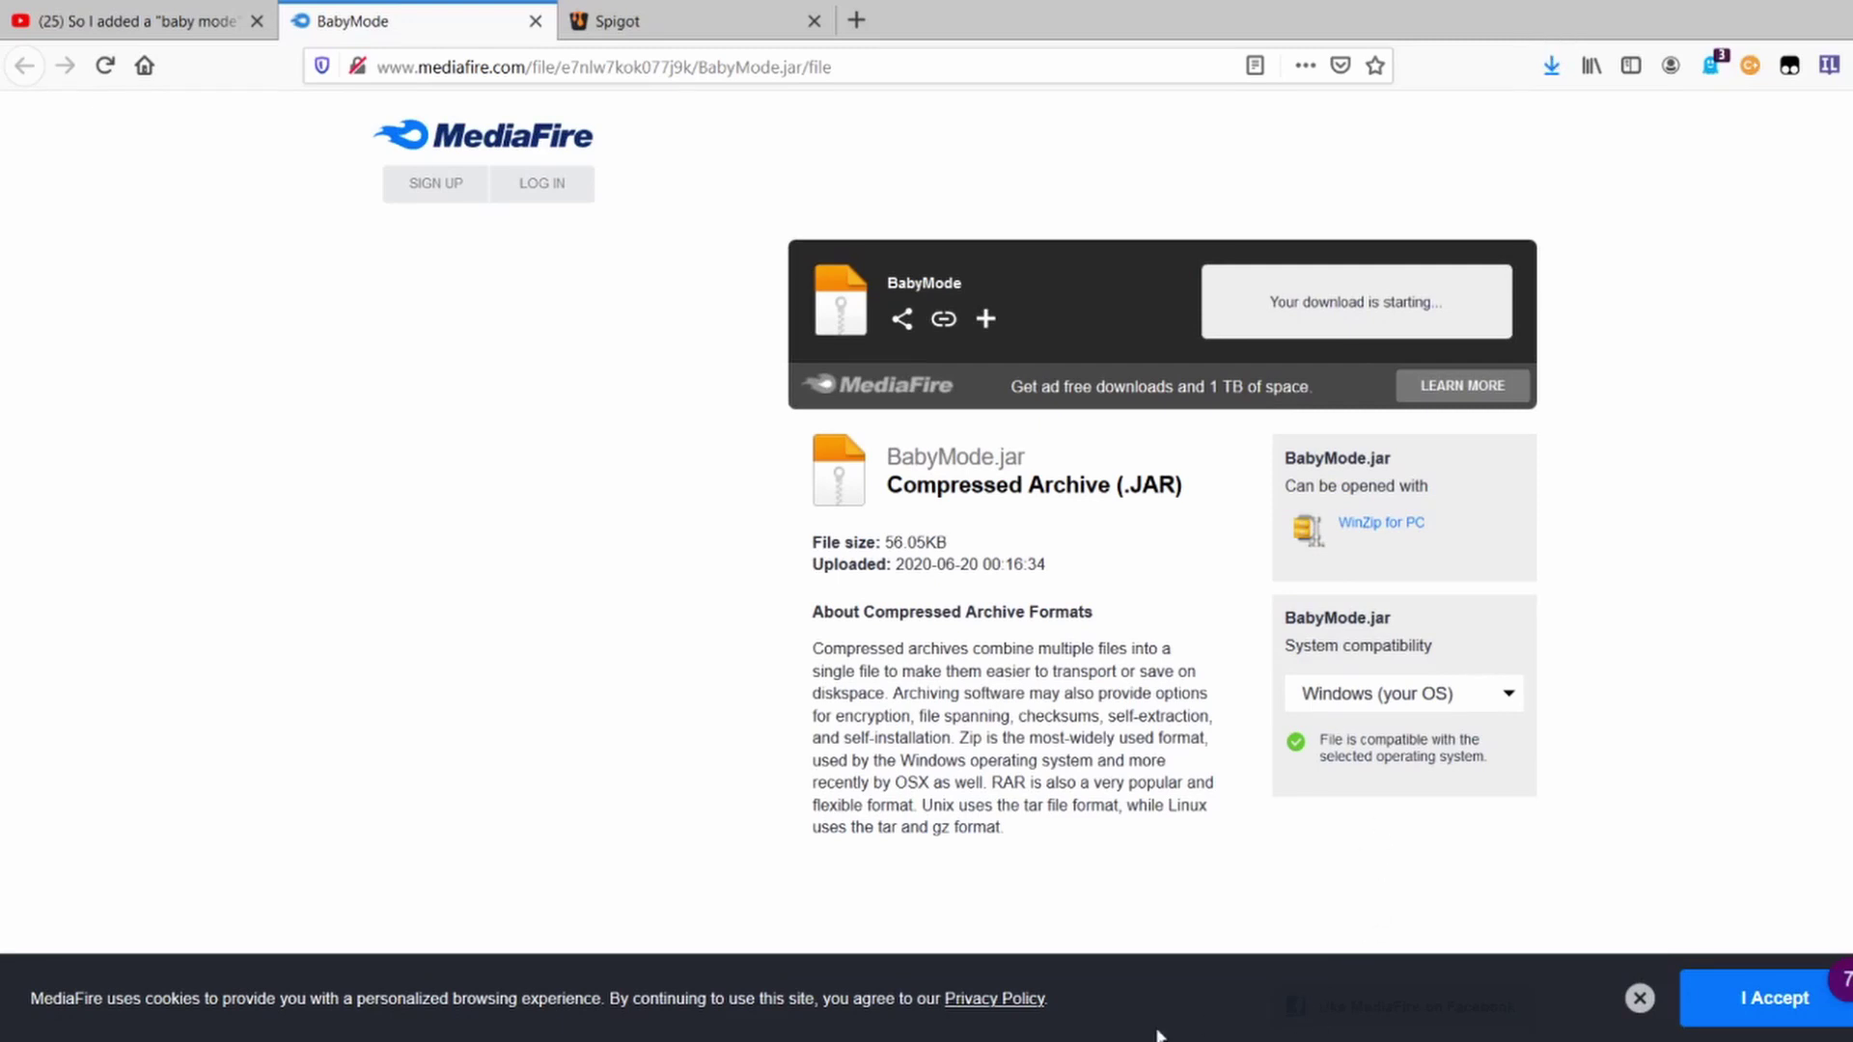
# Step: Switch to the Spigot download page on getbukkit.org and examine its web address
pyautogui.click(618, 20)
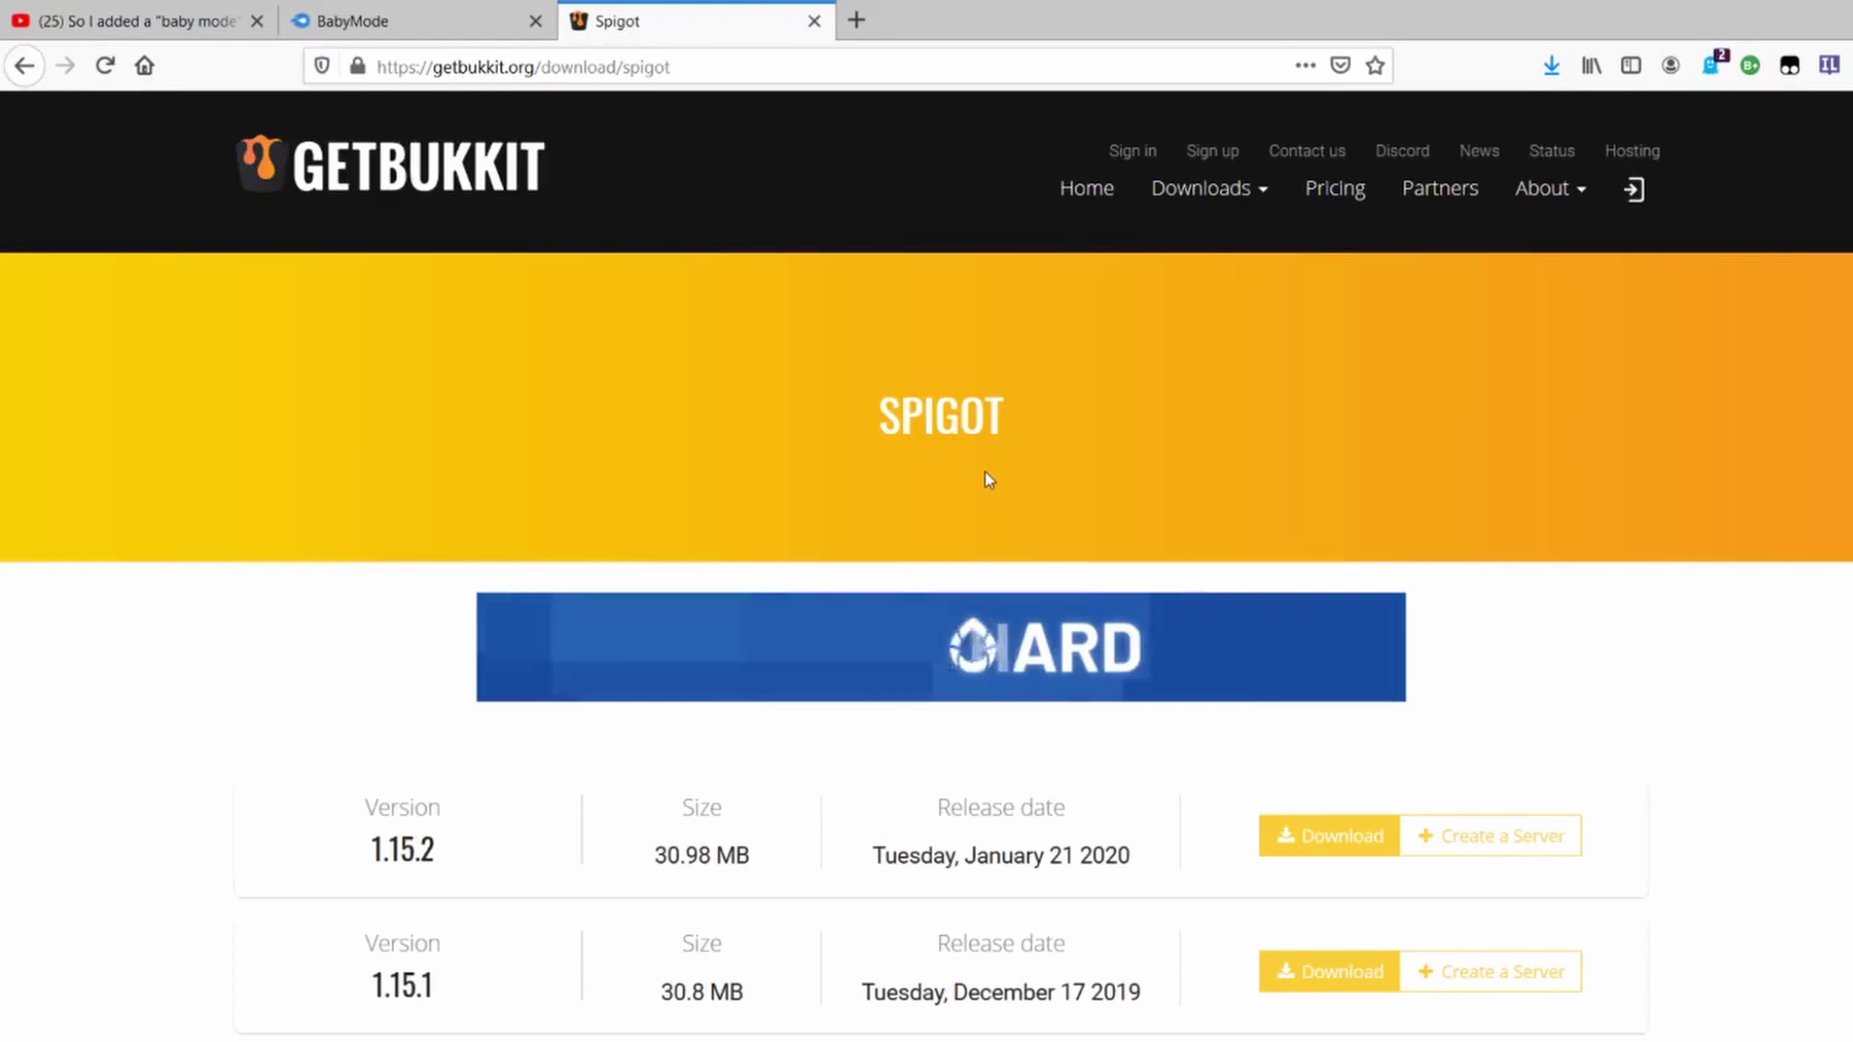
pyautogui.click(686, 68)
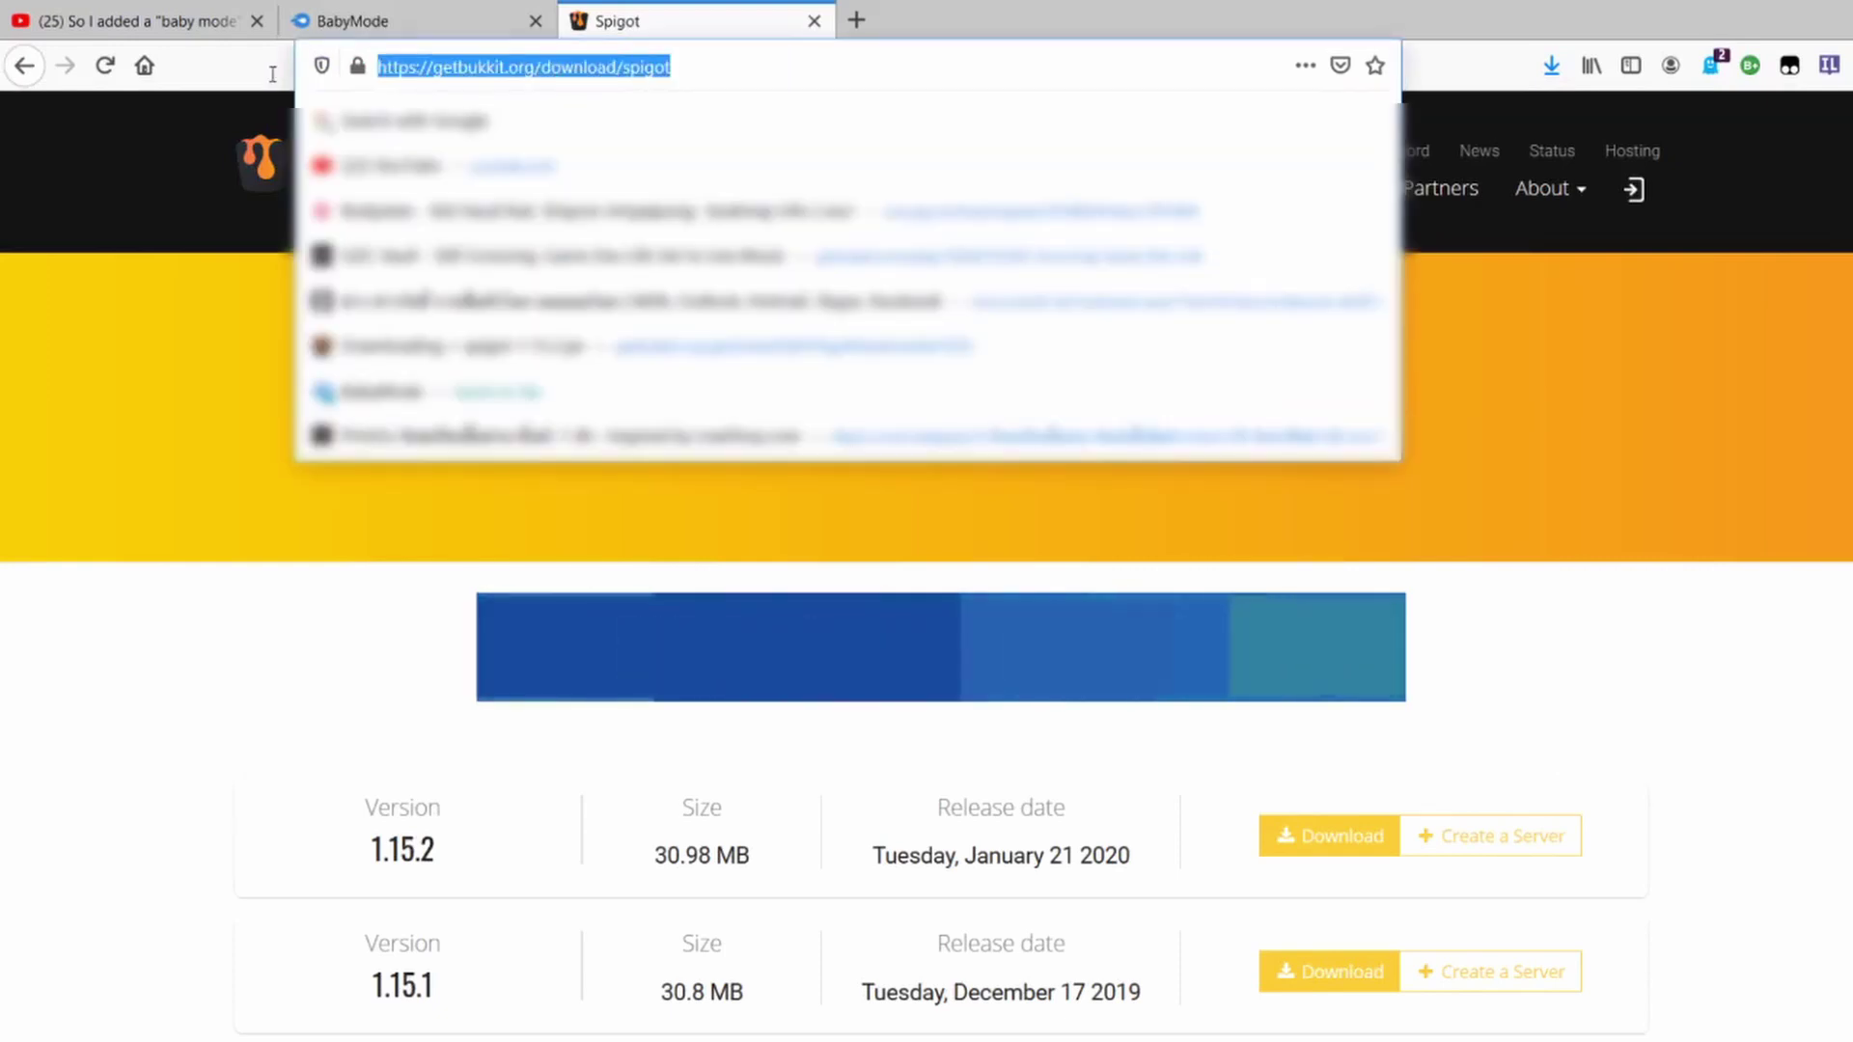
pyautogui.click(469, 67)
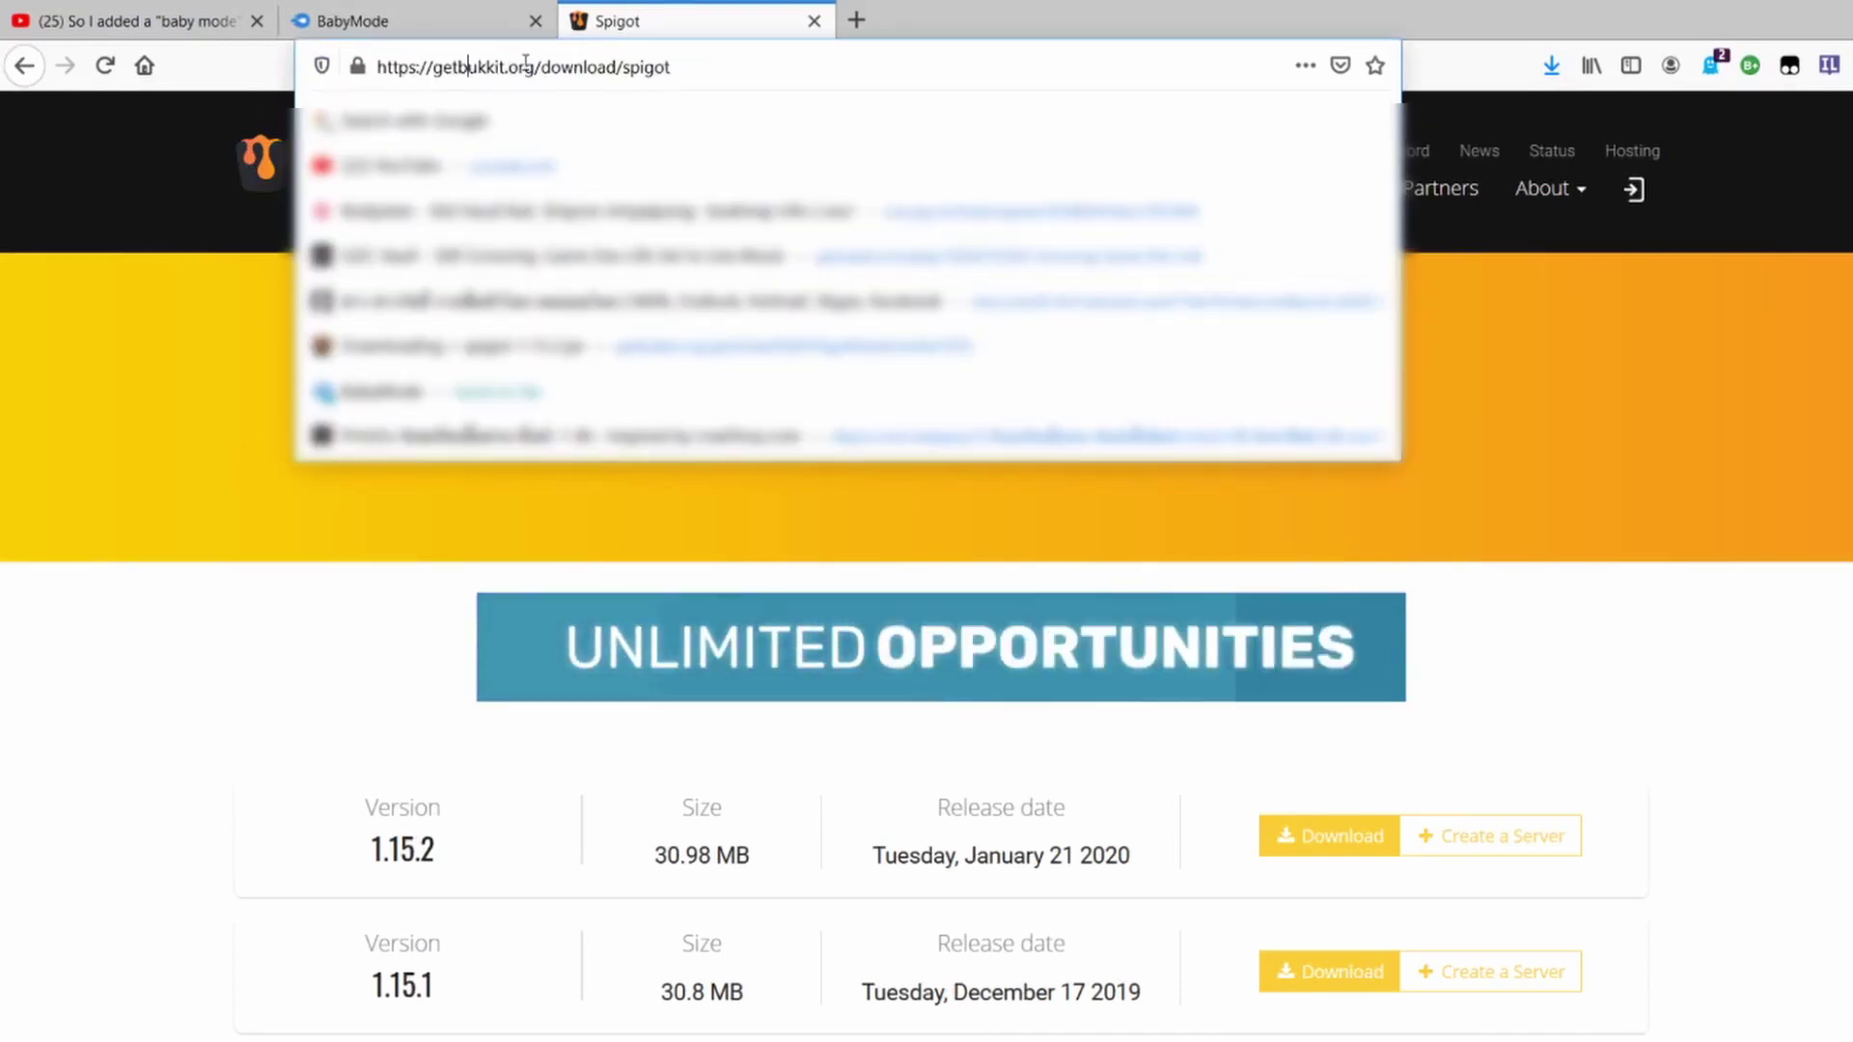
pyautogui.click(618, 66)
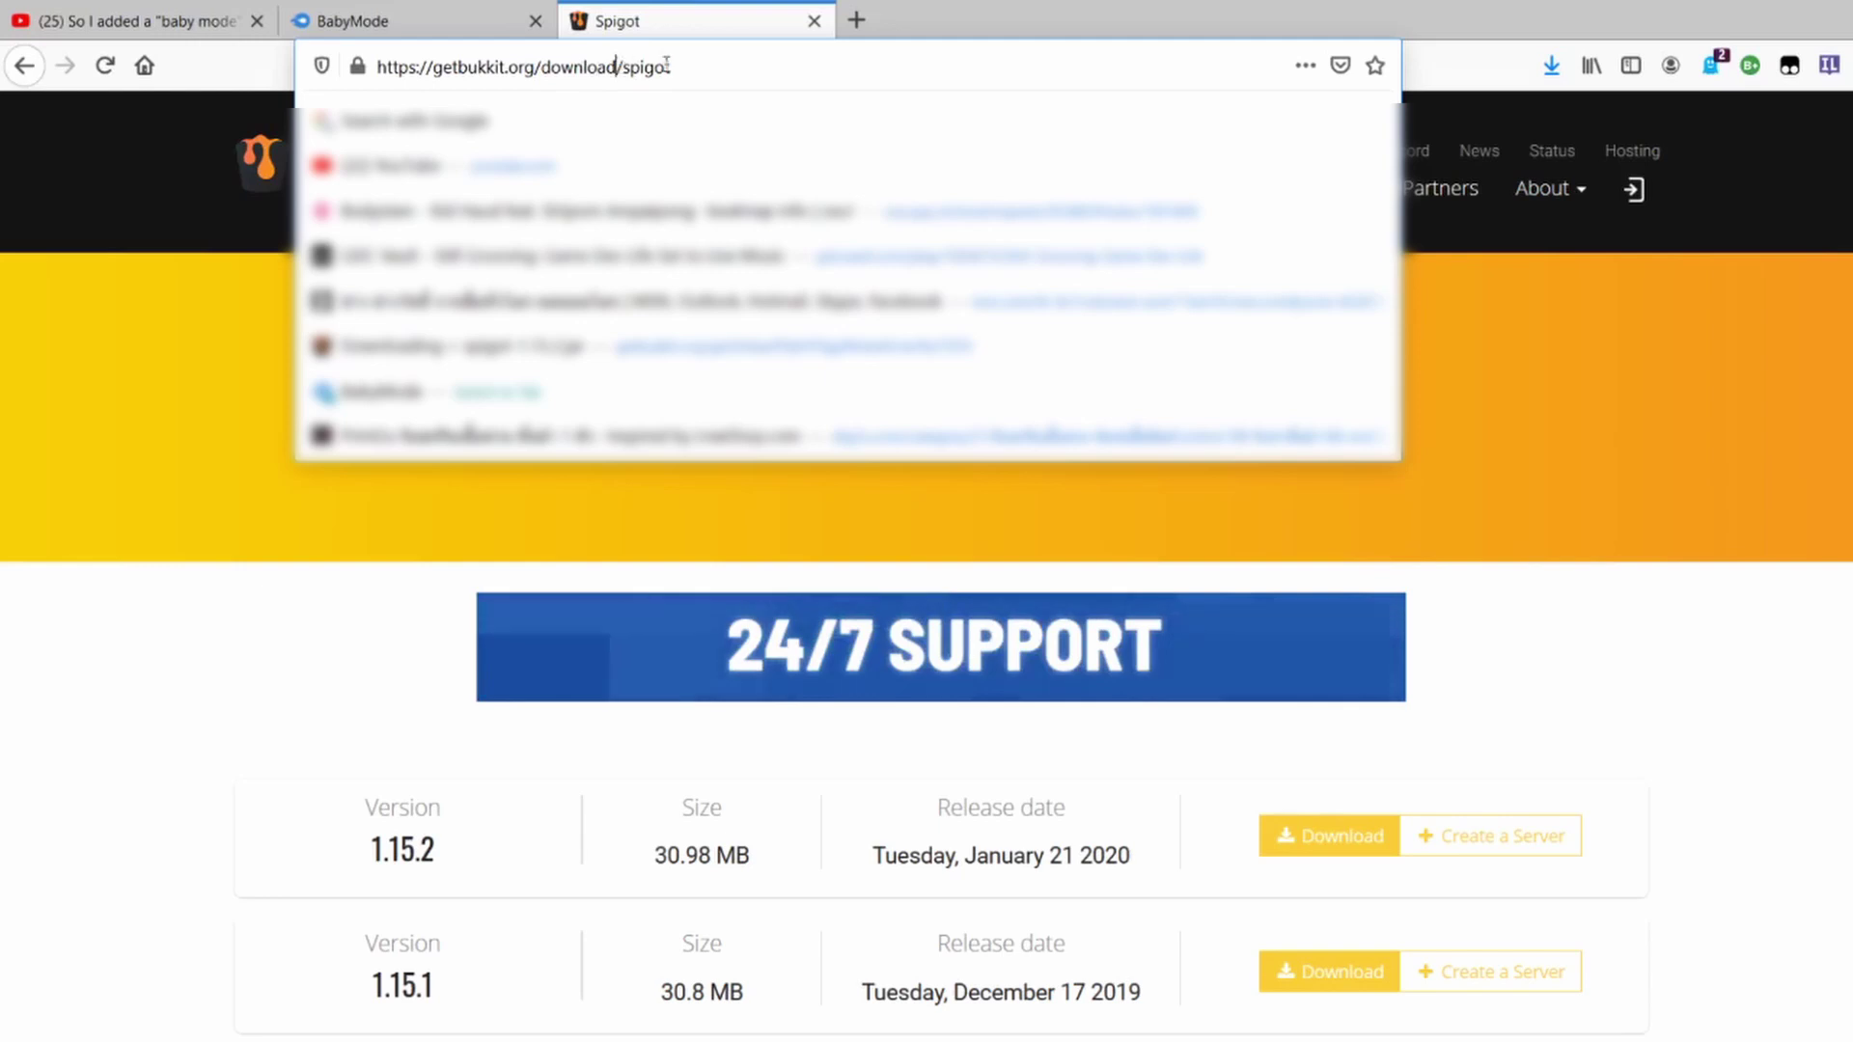
pyautogui.click(207, 723)
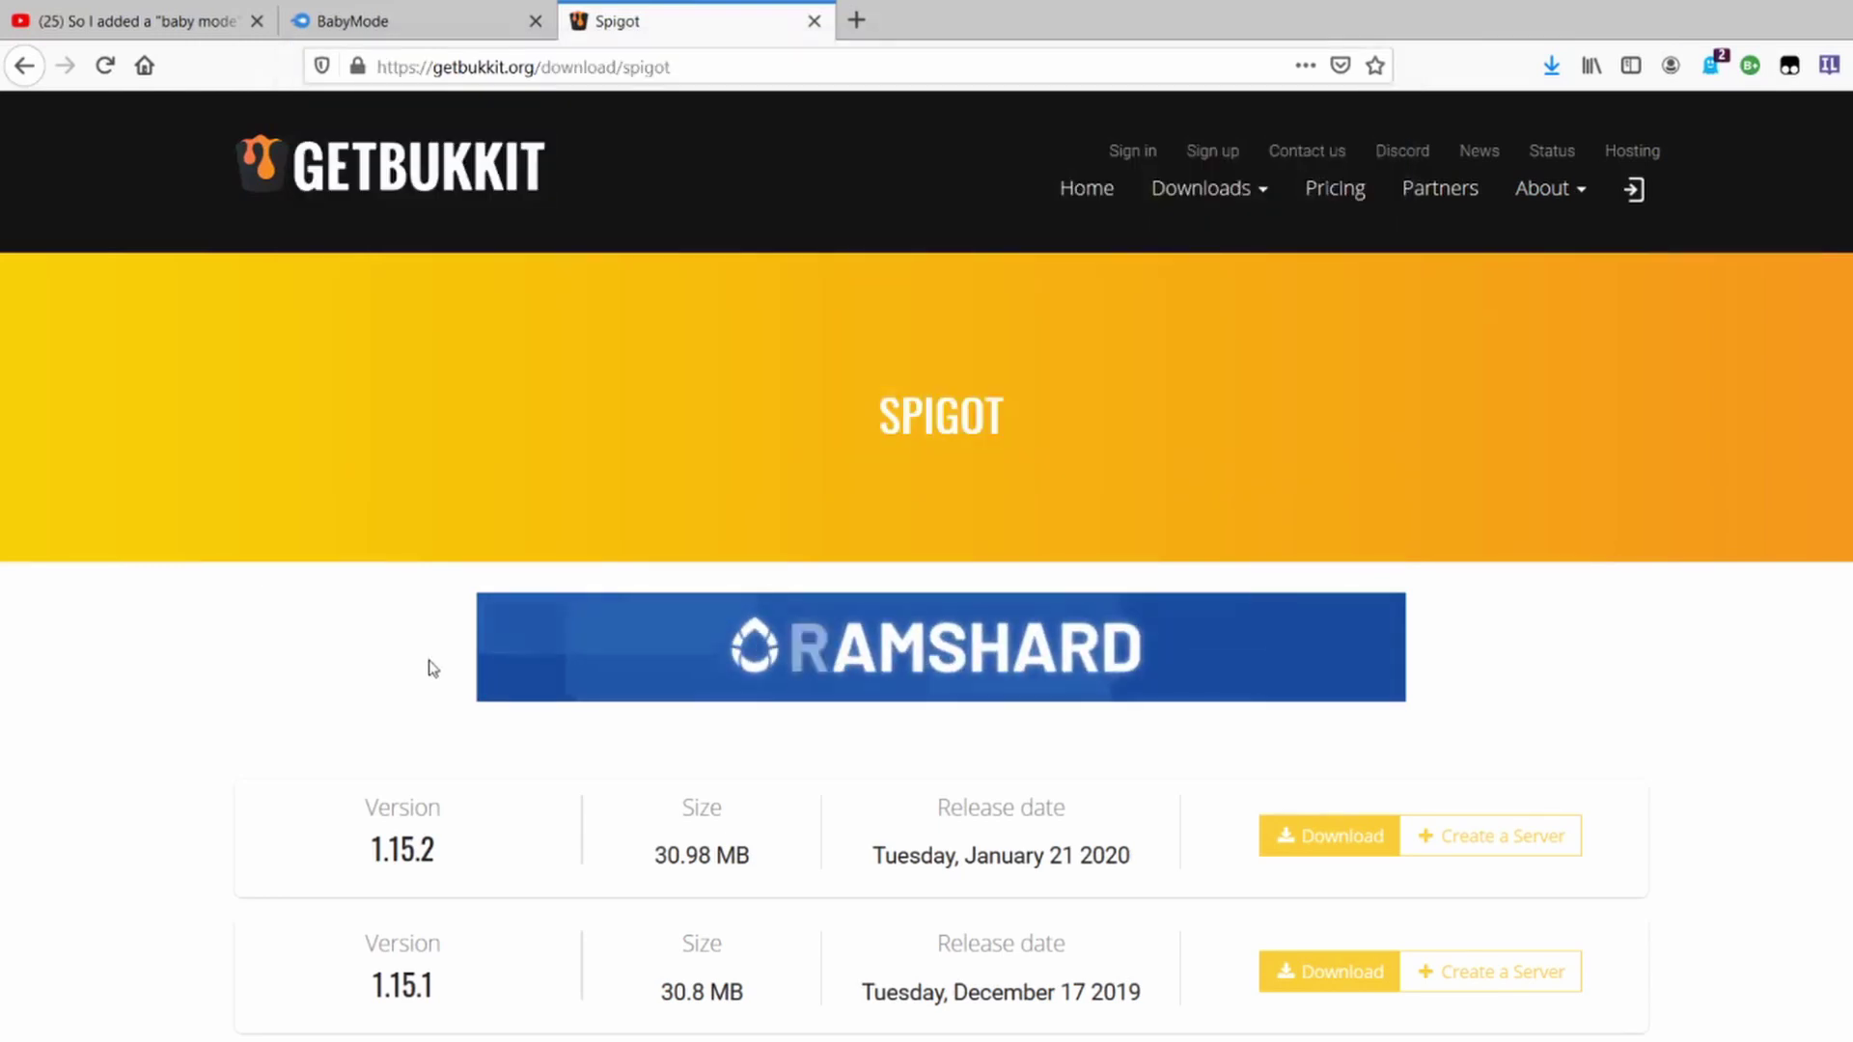
# Step: Download the Spigot 1.15.2 server file from the version list
pyautogui.scroll(-2, 425, 669)
pyautogui.scroll(-3, 364, 774)
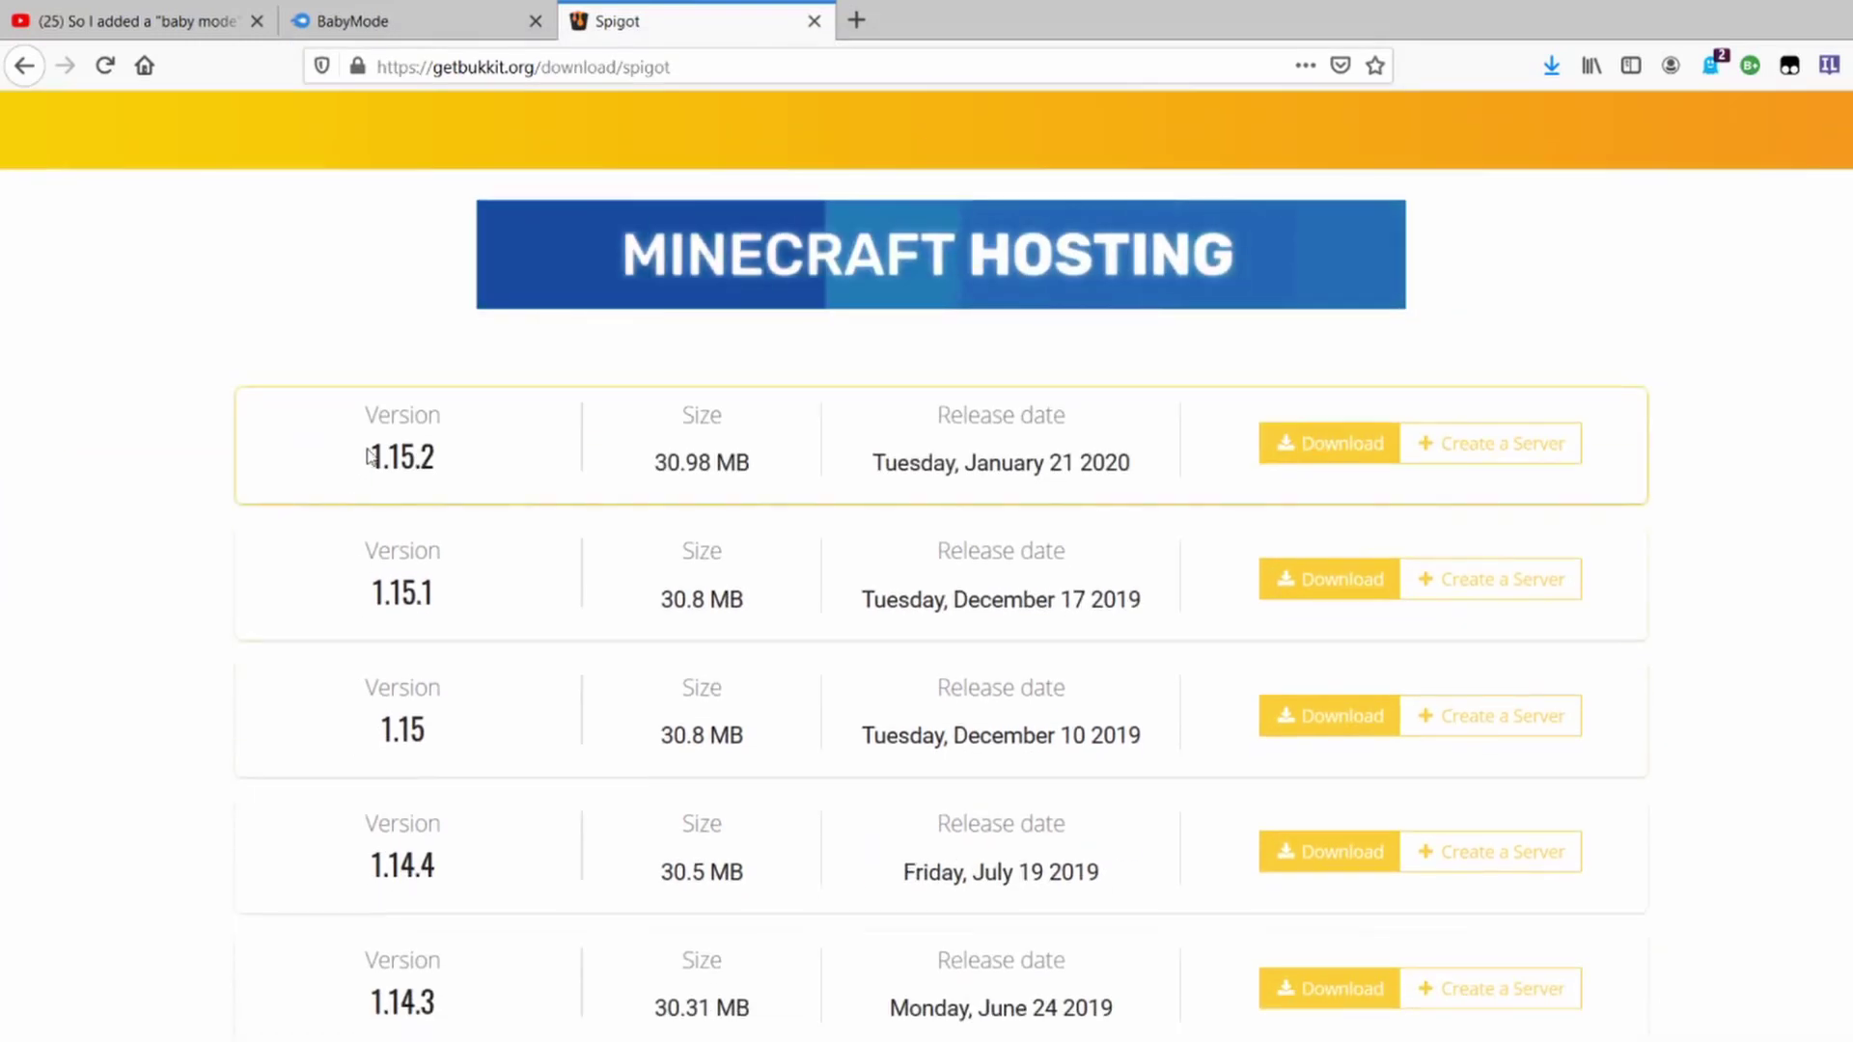
pyautogui.moveTo(369, 457); pyautogui.dragTo(467, 479)
pyautogui.click(395, 383)
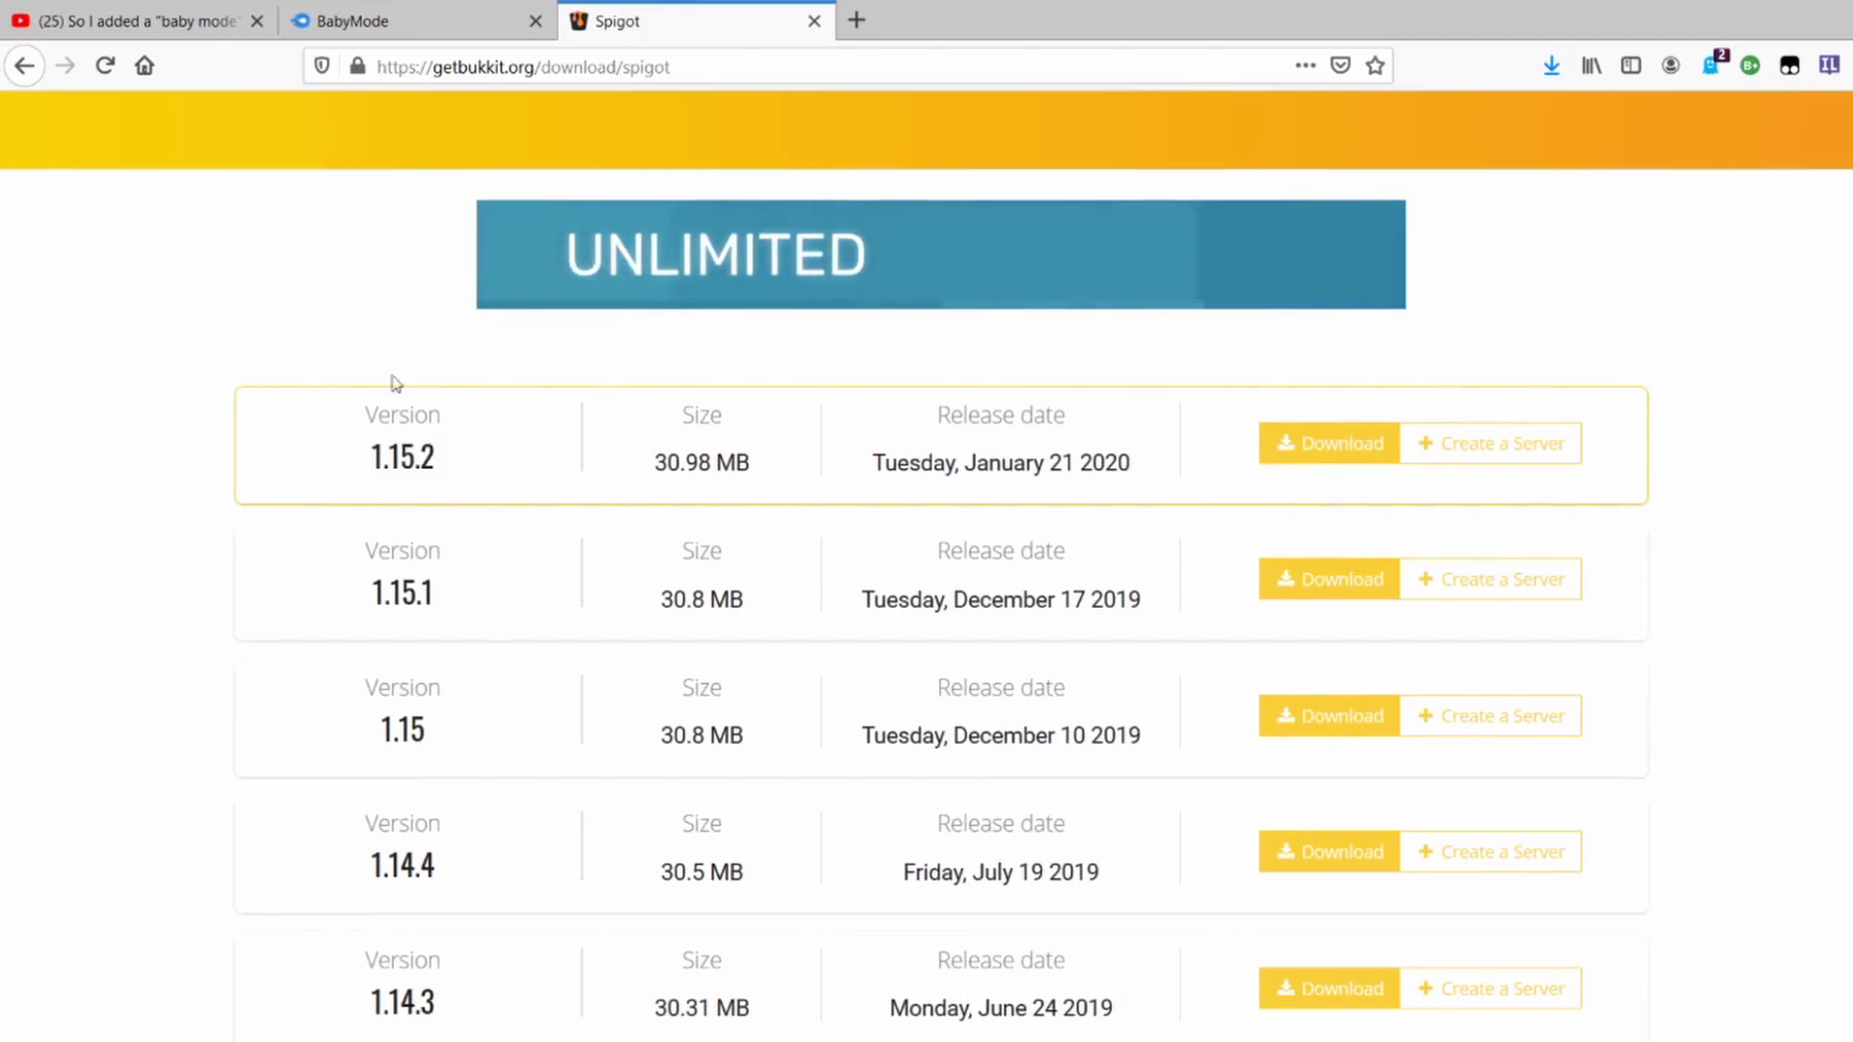
pyautogui.click(1343, 450)
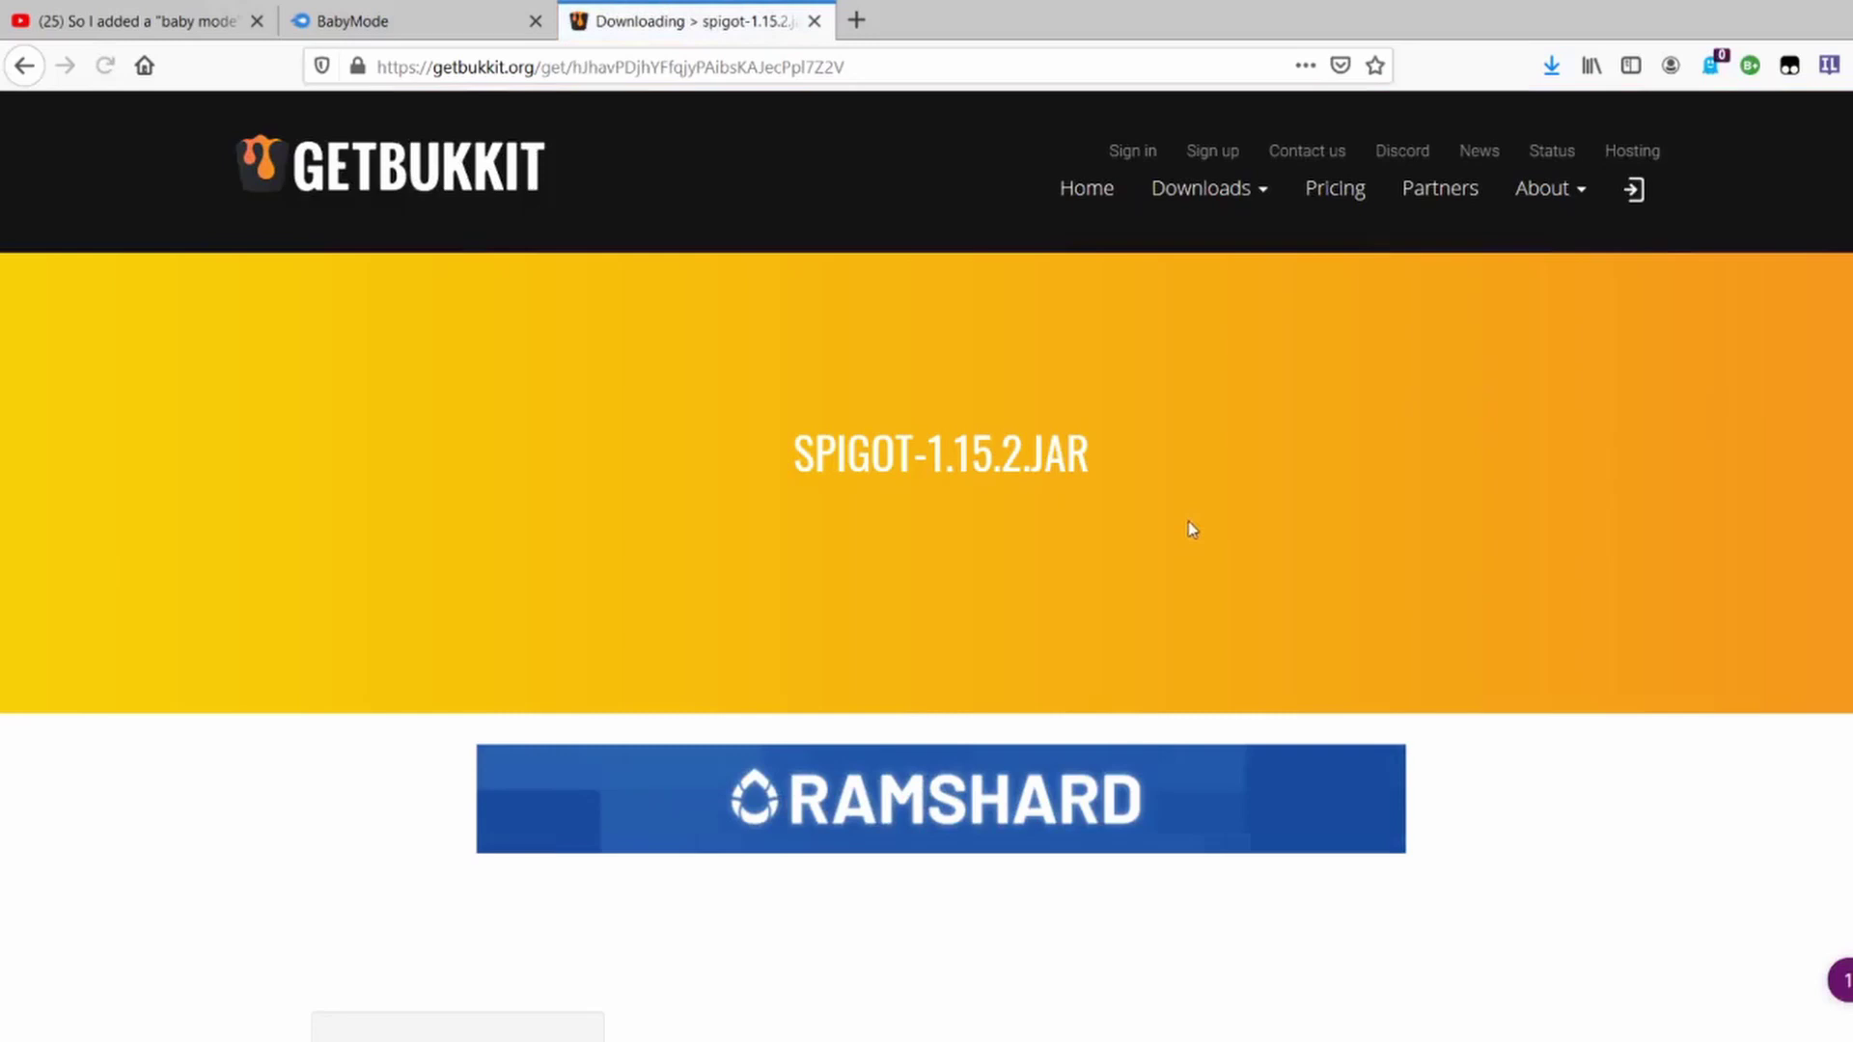
pyautogui.scroll(-5, 1193, 528)
pyautogui.click(415, 590)
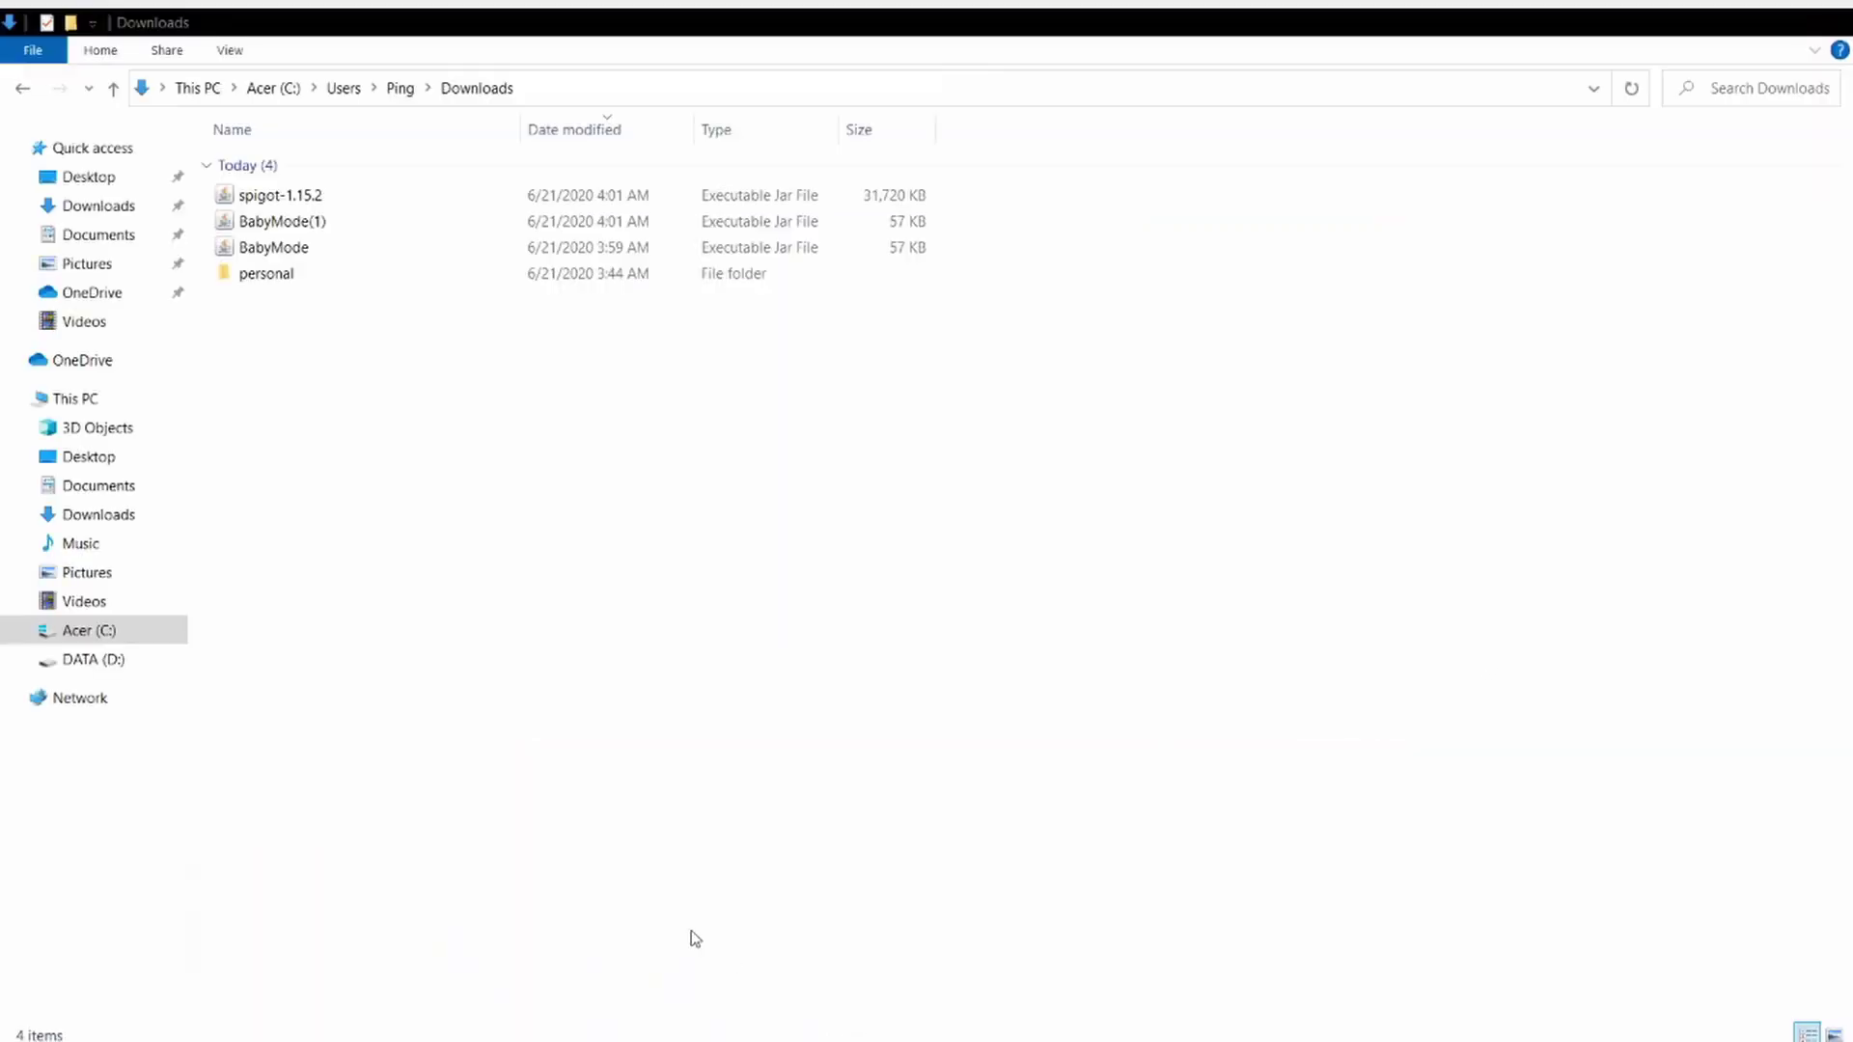
# Step: Delete the duplicate BabyMode(1) file from the Downloads folder in File Explorer
pyautogui.click(584, 818)
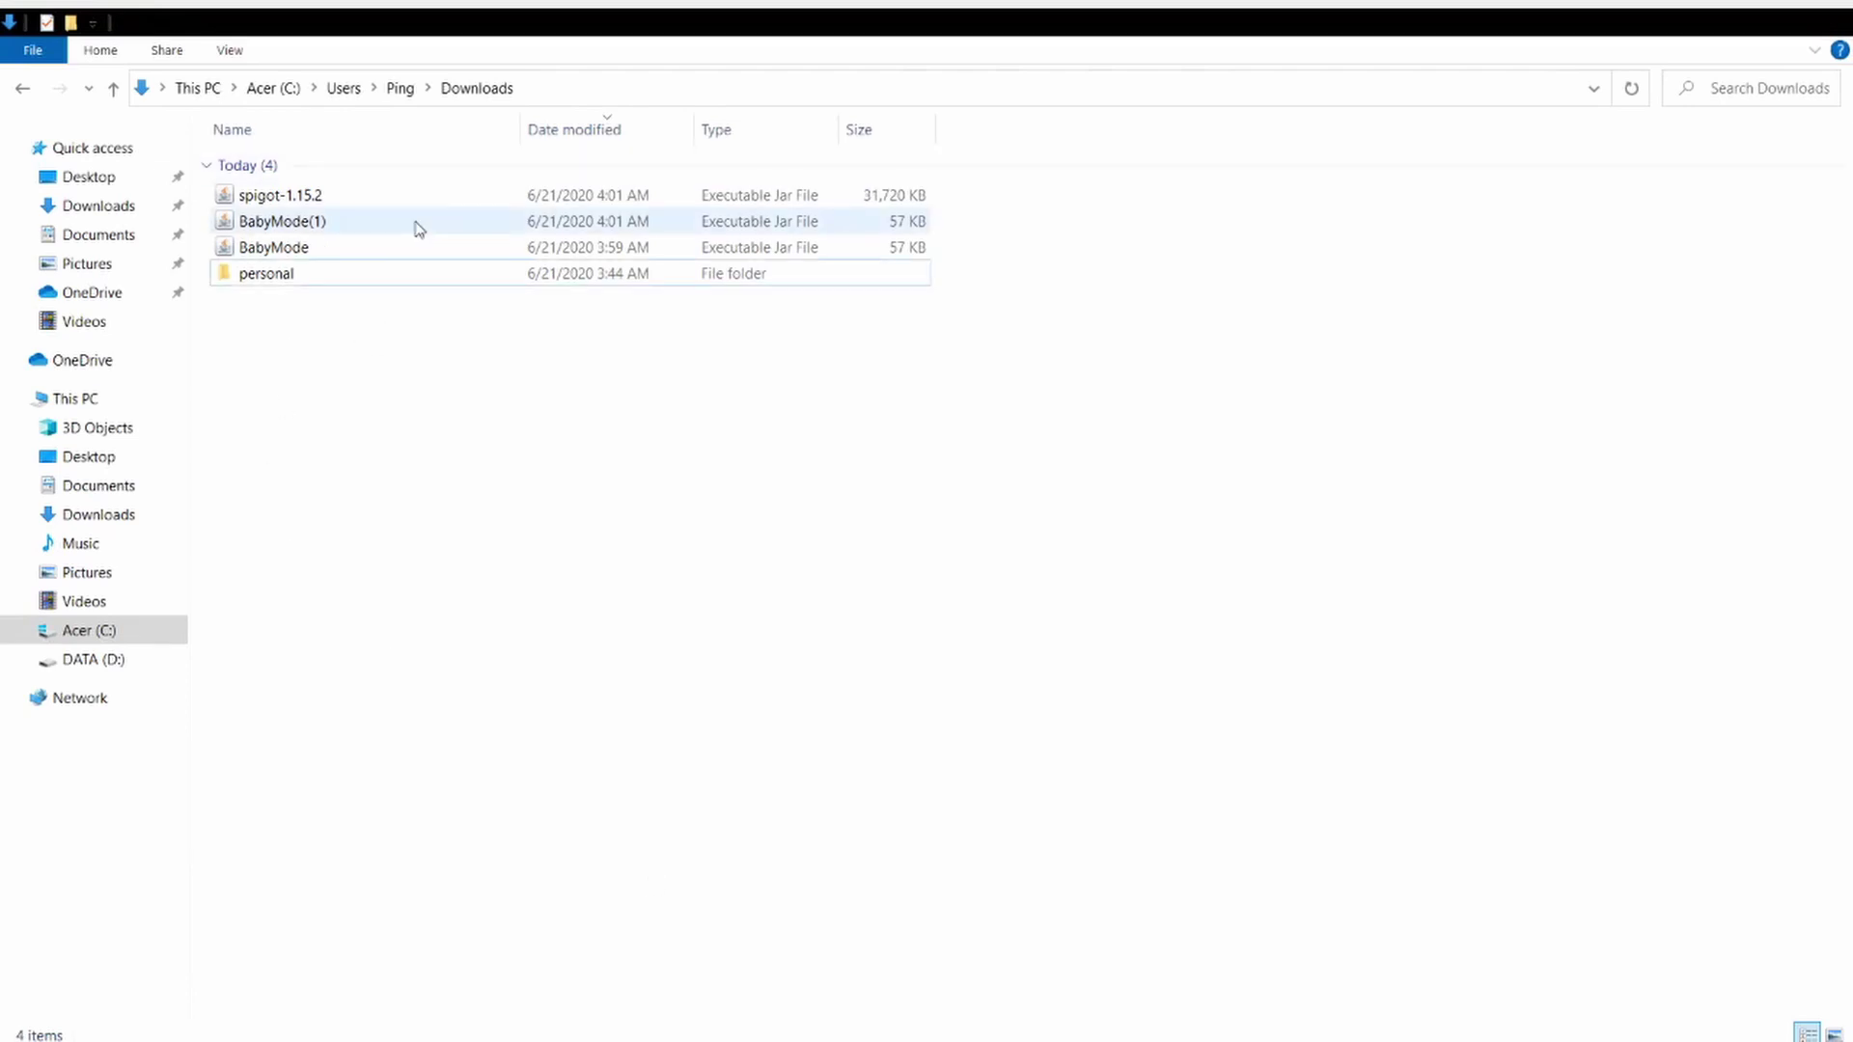
pyautogui.click(502, 232)
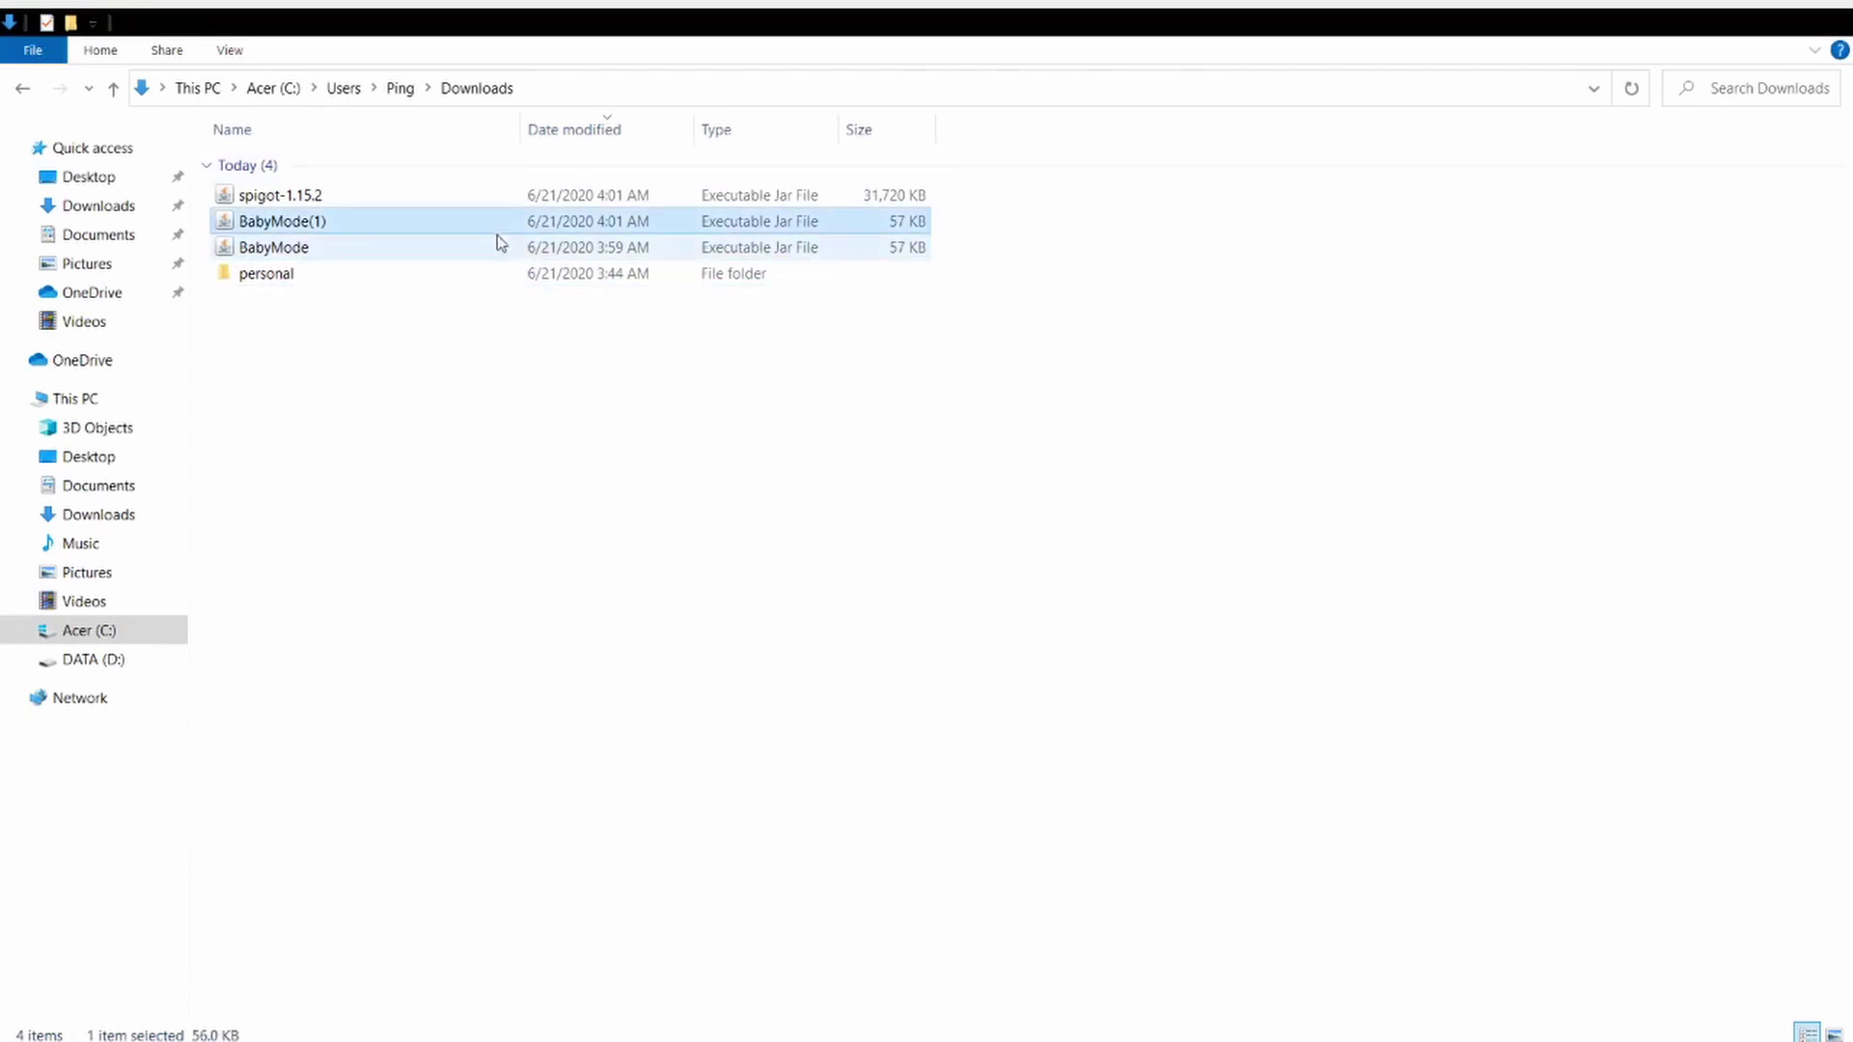
pyautogui.press('Delete')
pyautogui.moveTo(995, 226); pyautogui.dragTo(406, 169)
pyautogui.click(526, 501)
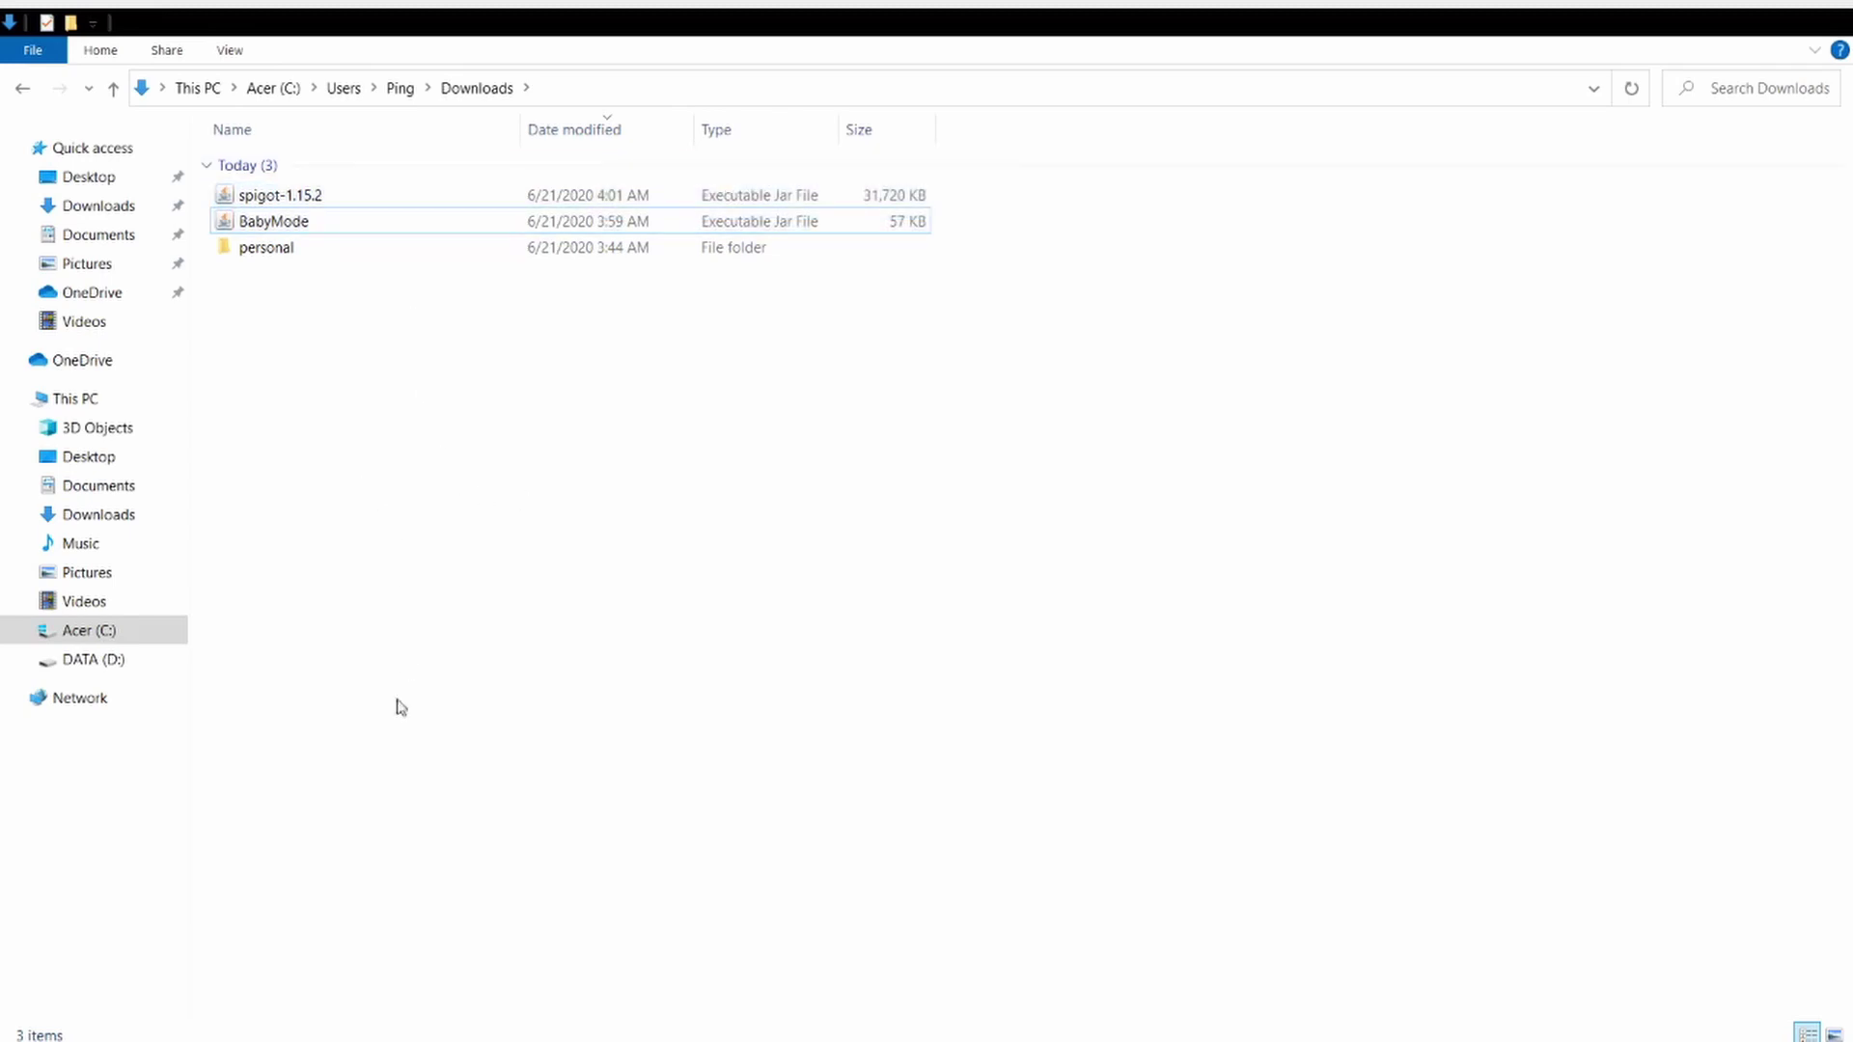
# Step: Create a new folder named BabyMode in the Downloads folder
pyautogui.hotkey('ctrl', 'shift', 'n')
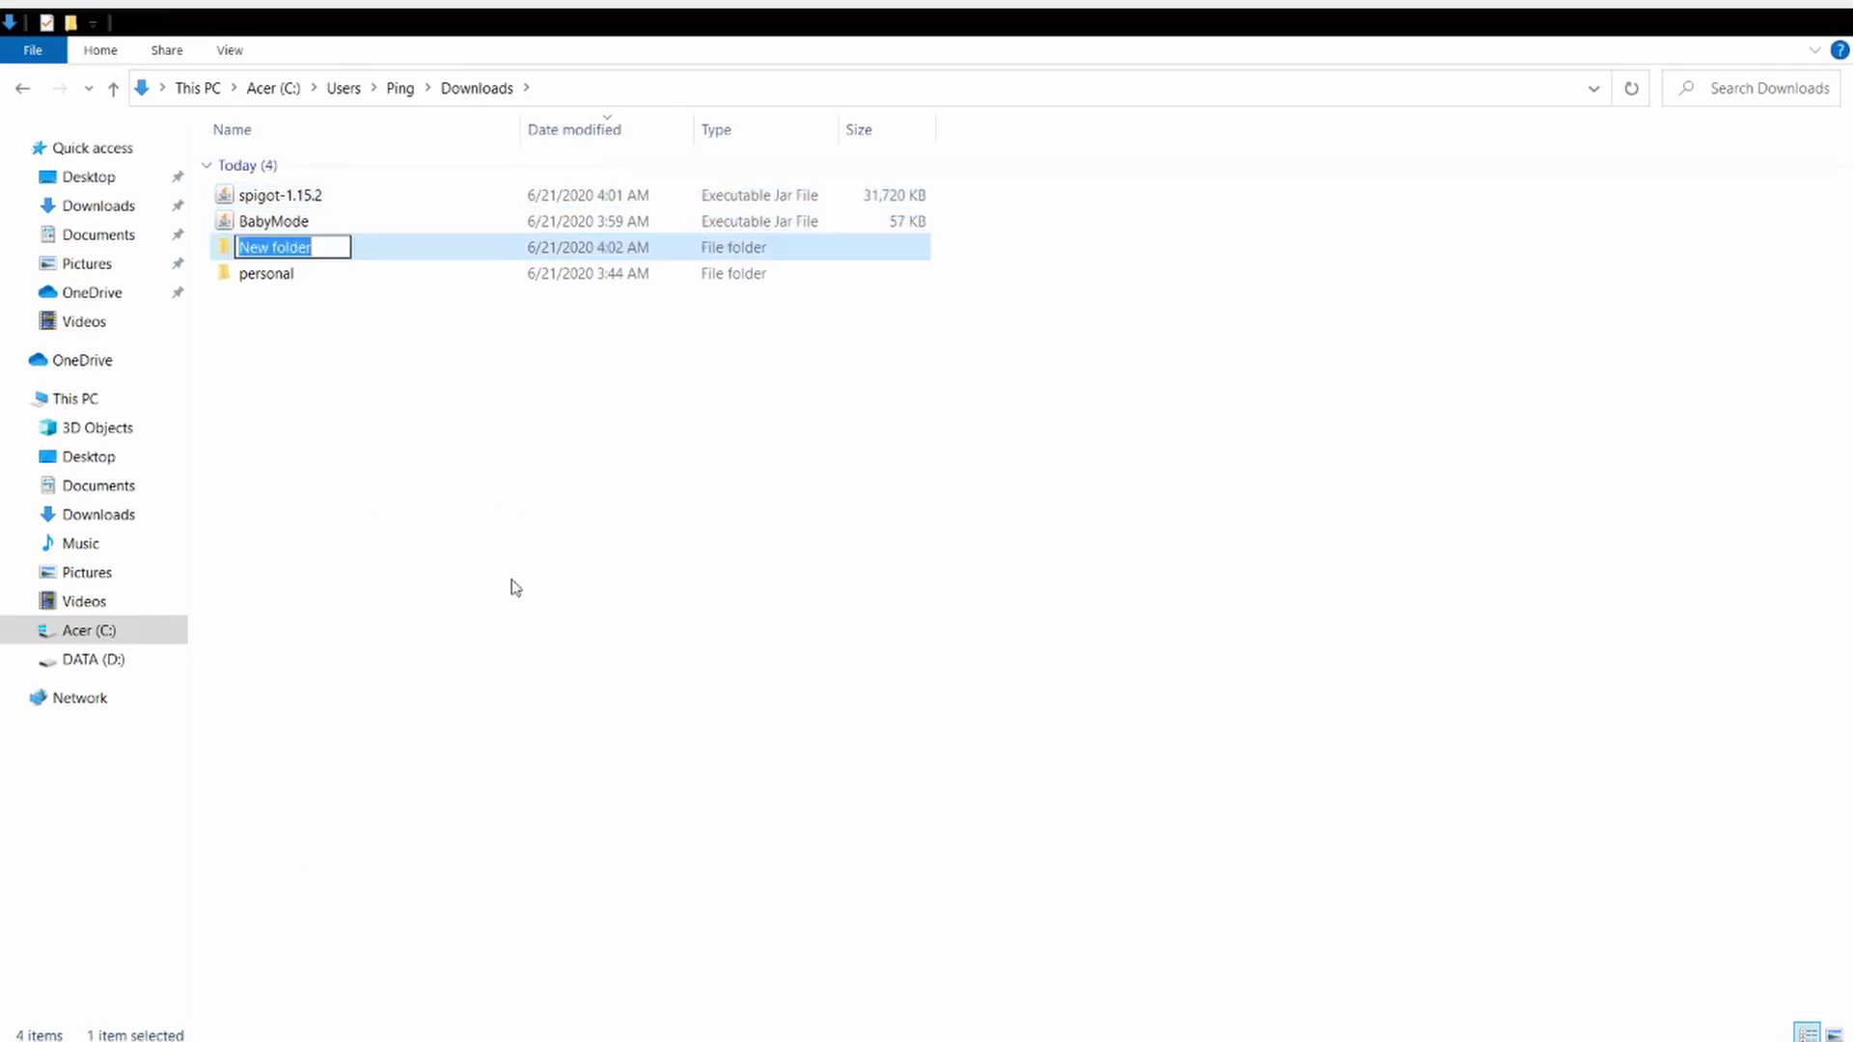
pyautogui.write('Baby')
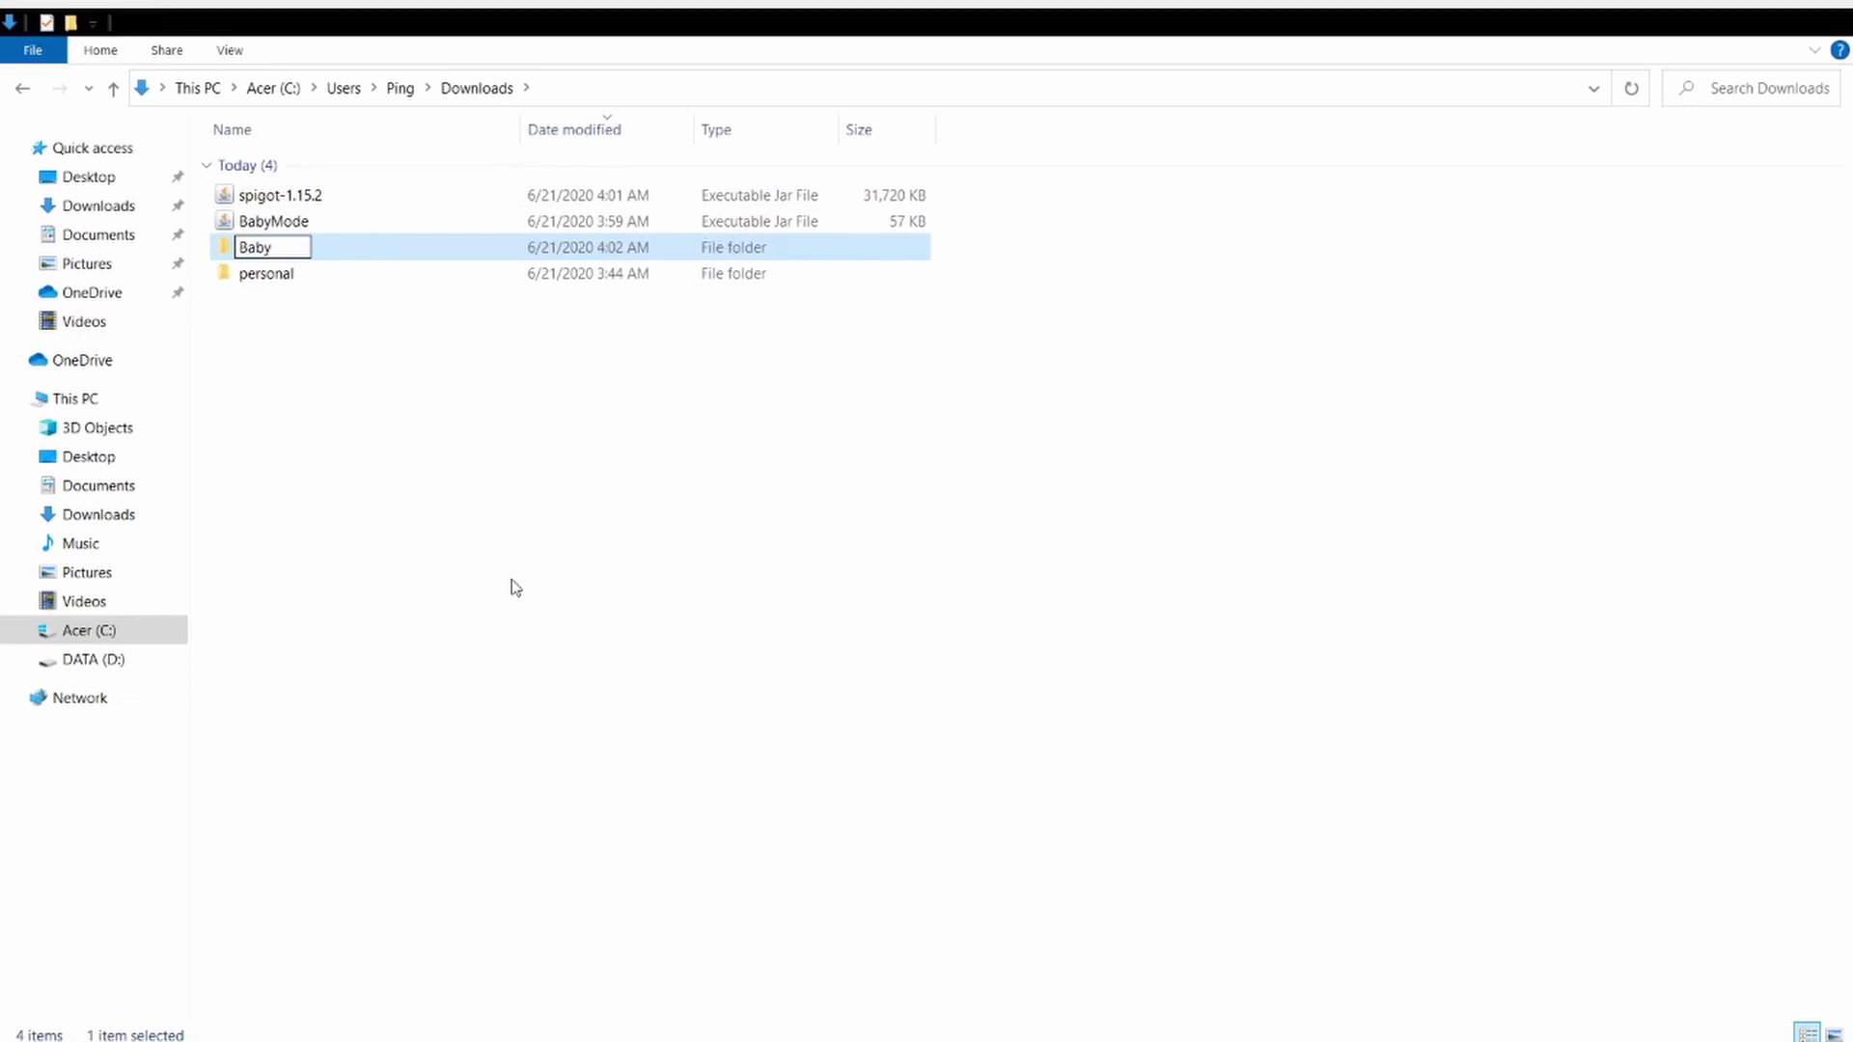
pyautogui.write('Mode')
pyautogui.press('Return')
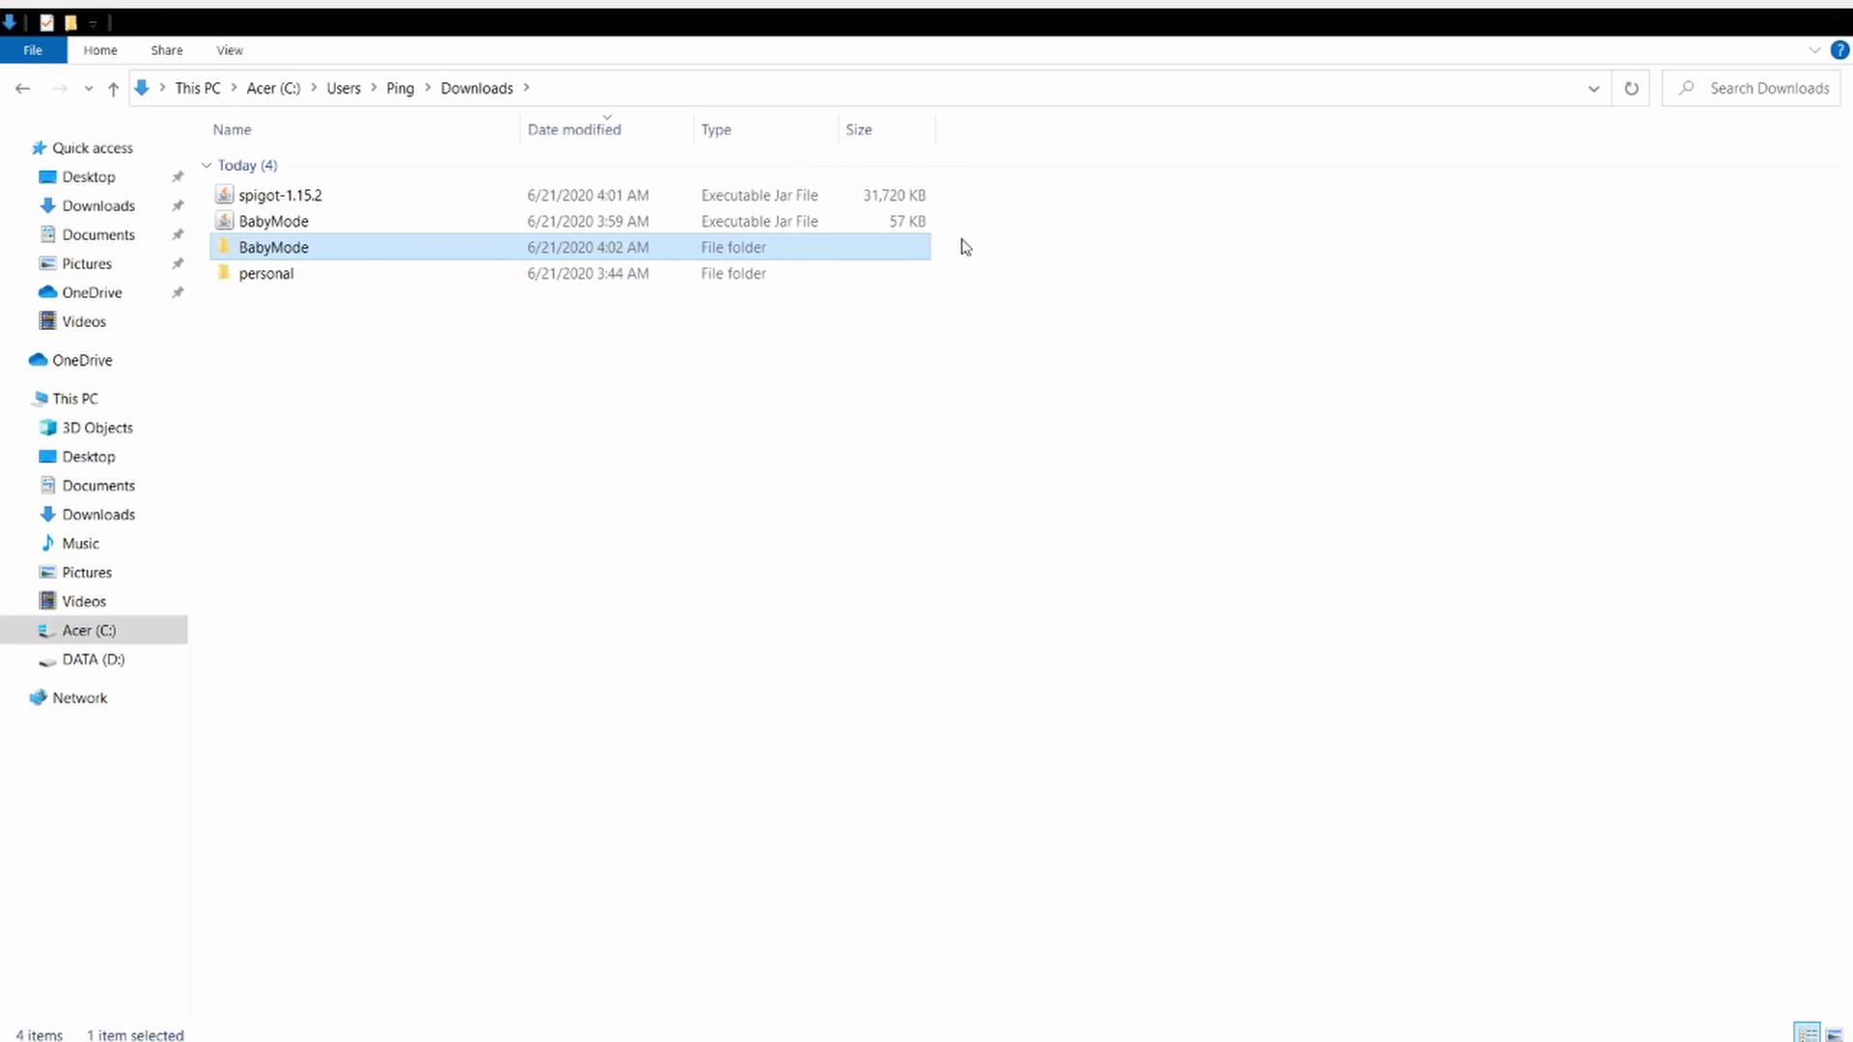
# Step: Move the spigot-1.15.2 and BabyMode jar files into the BabyMode folder and open that folder
pyautogui.moveTo(967, 222); pyautogui.dragTo(755, 188)
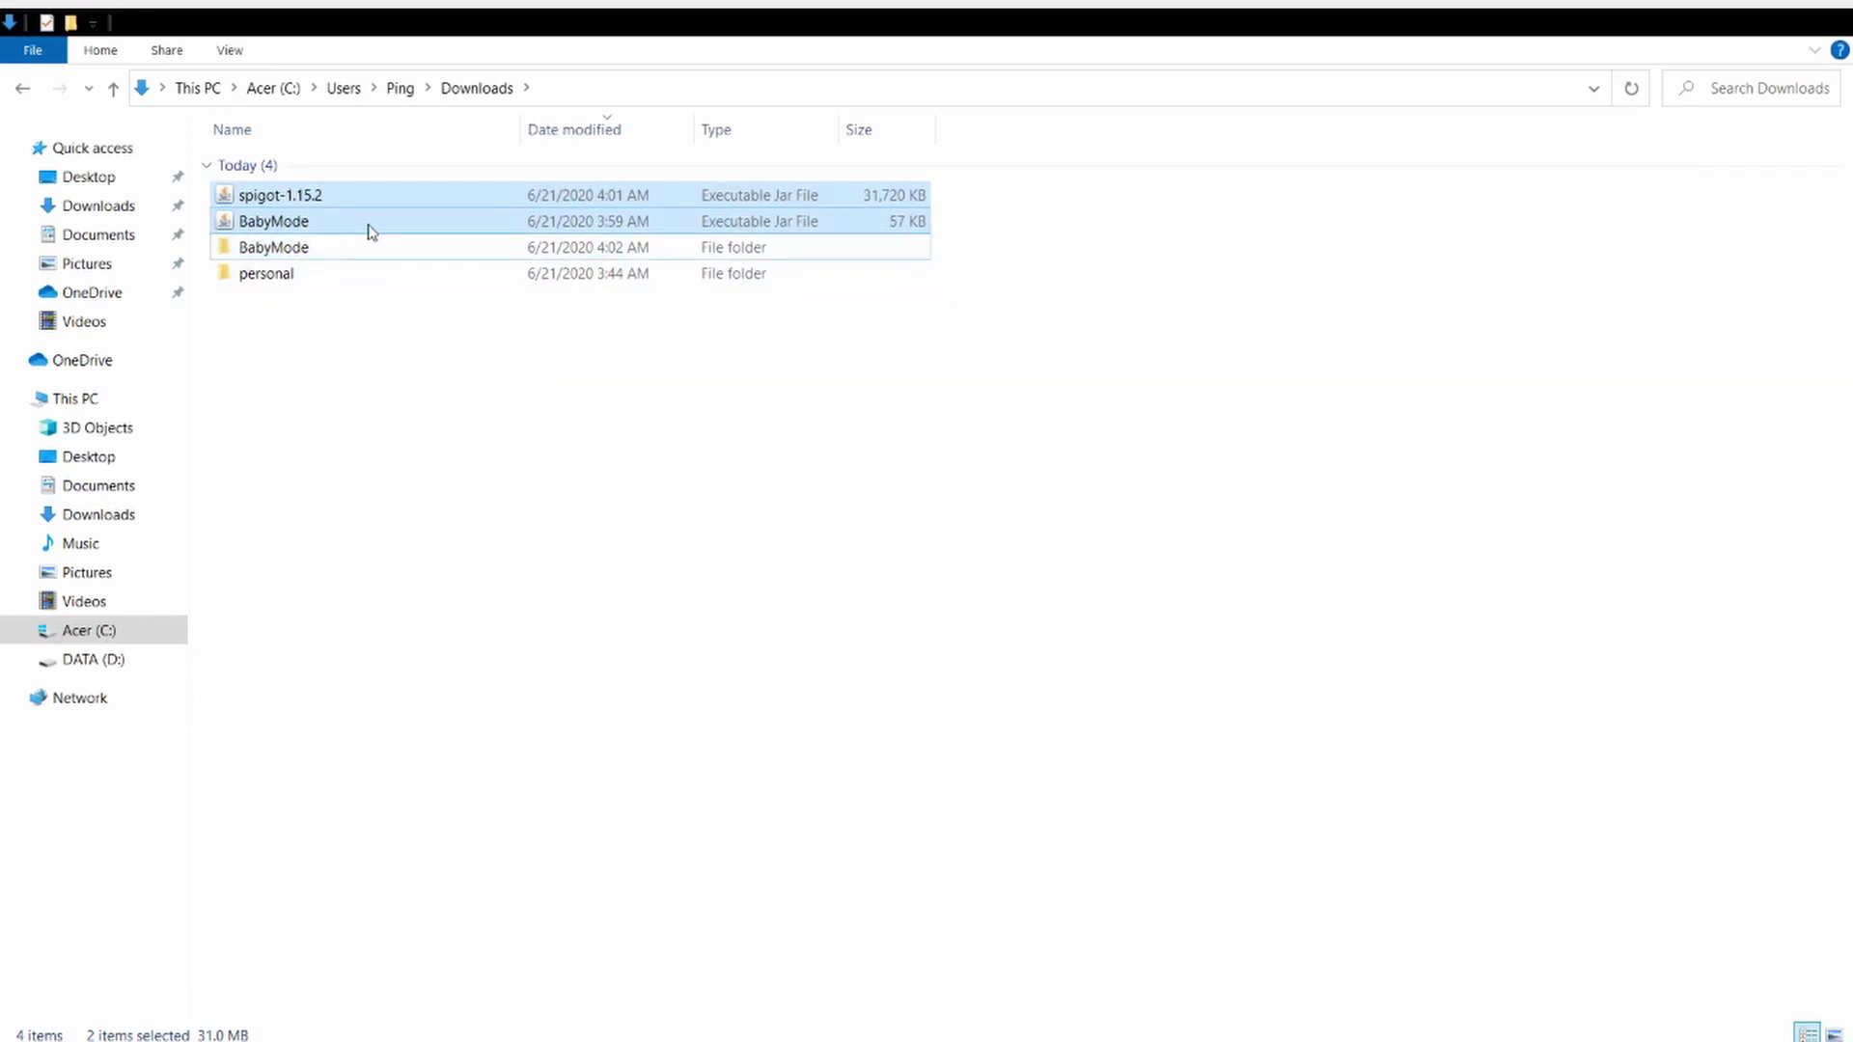
pyautogui.moveTo(368, 232); pyautogui.dragTo(413, 252)
pyautogui.doubleClick(331, 197)
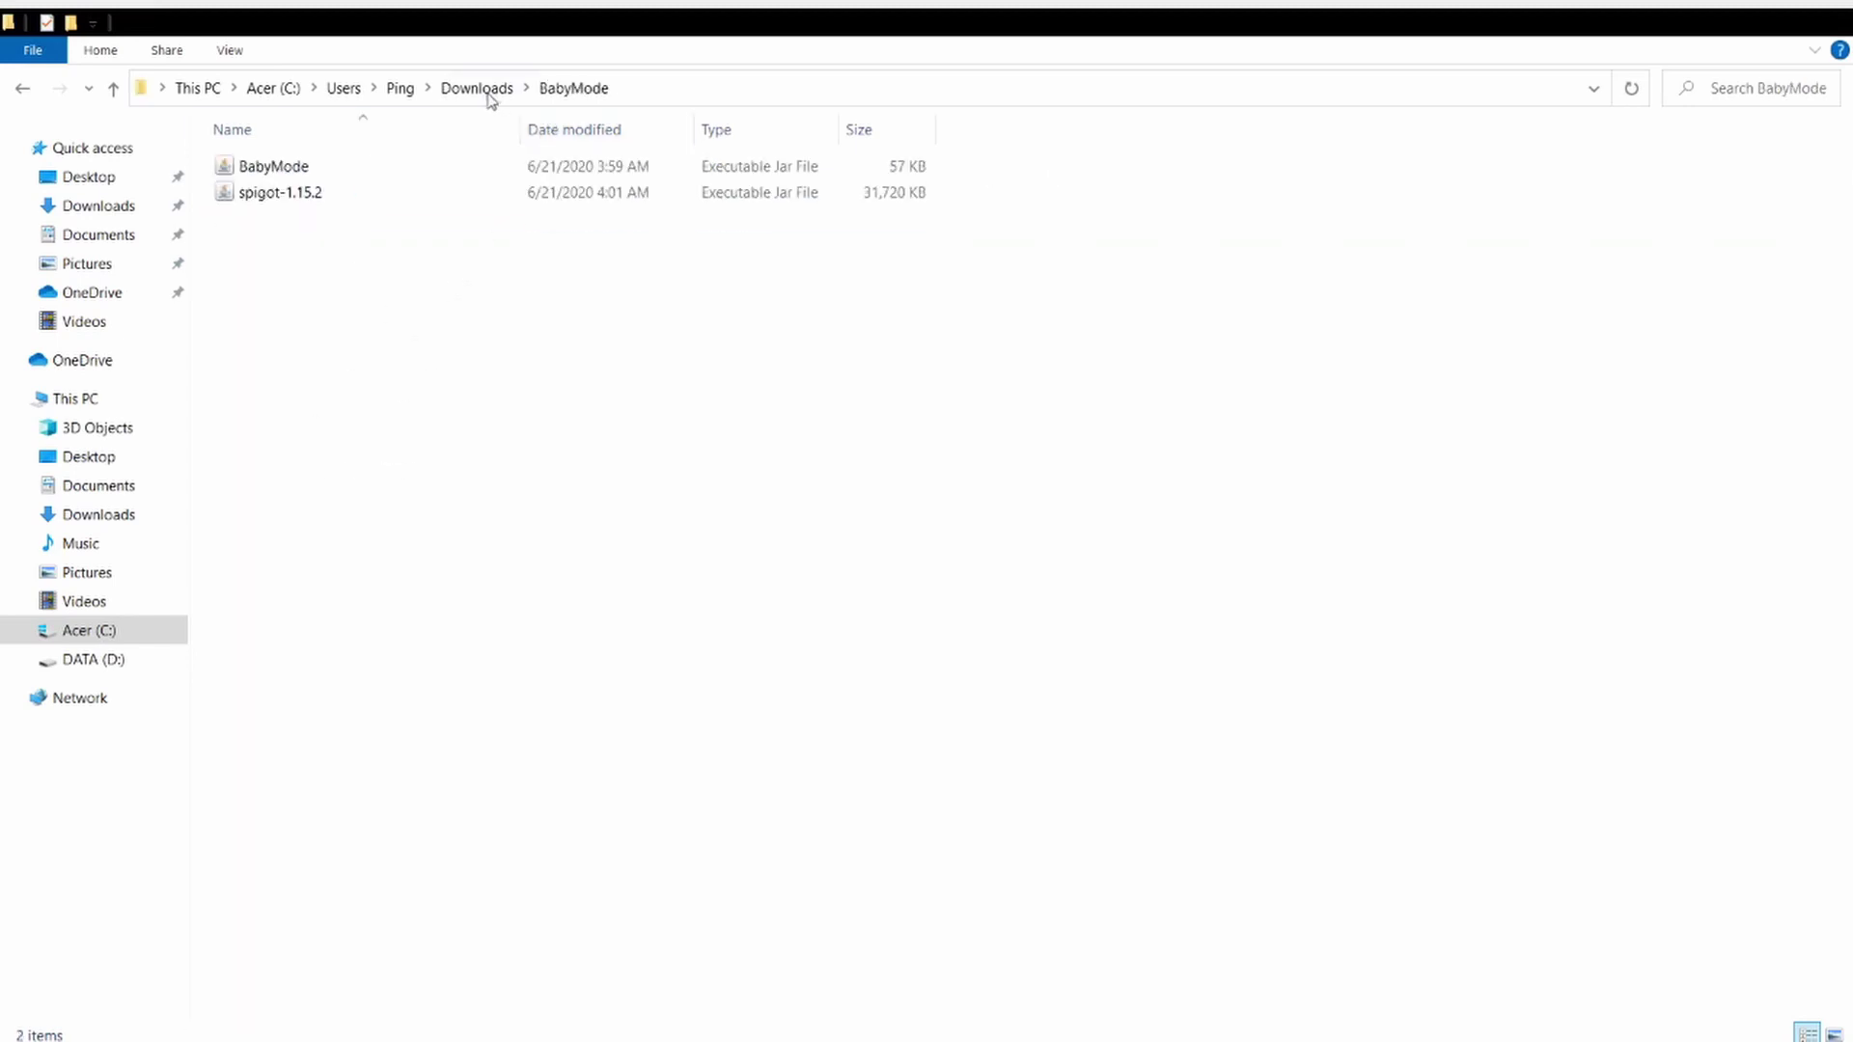
# Step: Run the spigot-1.15.2 jar to generate the initial server files in the BabyMode folder
pyautogui.doubleClick(283, 196)
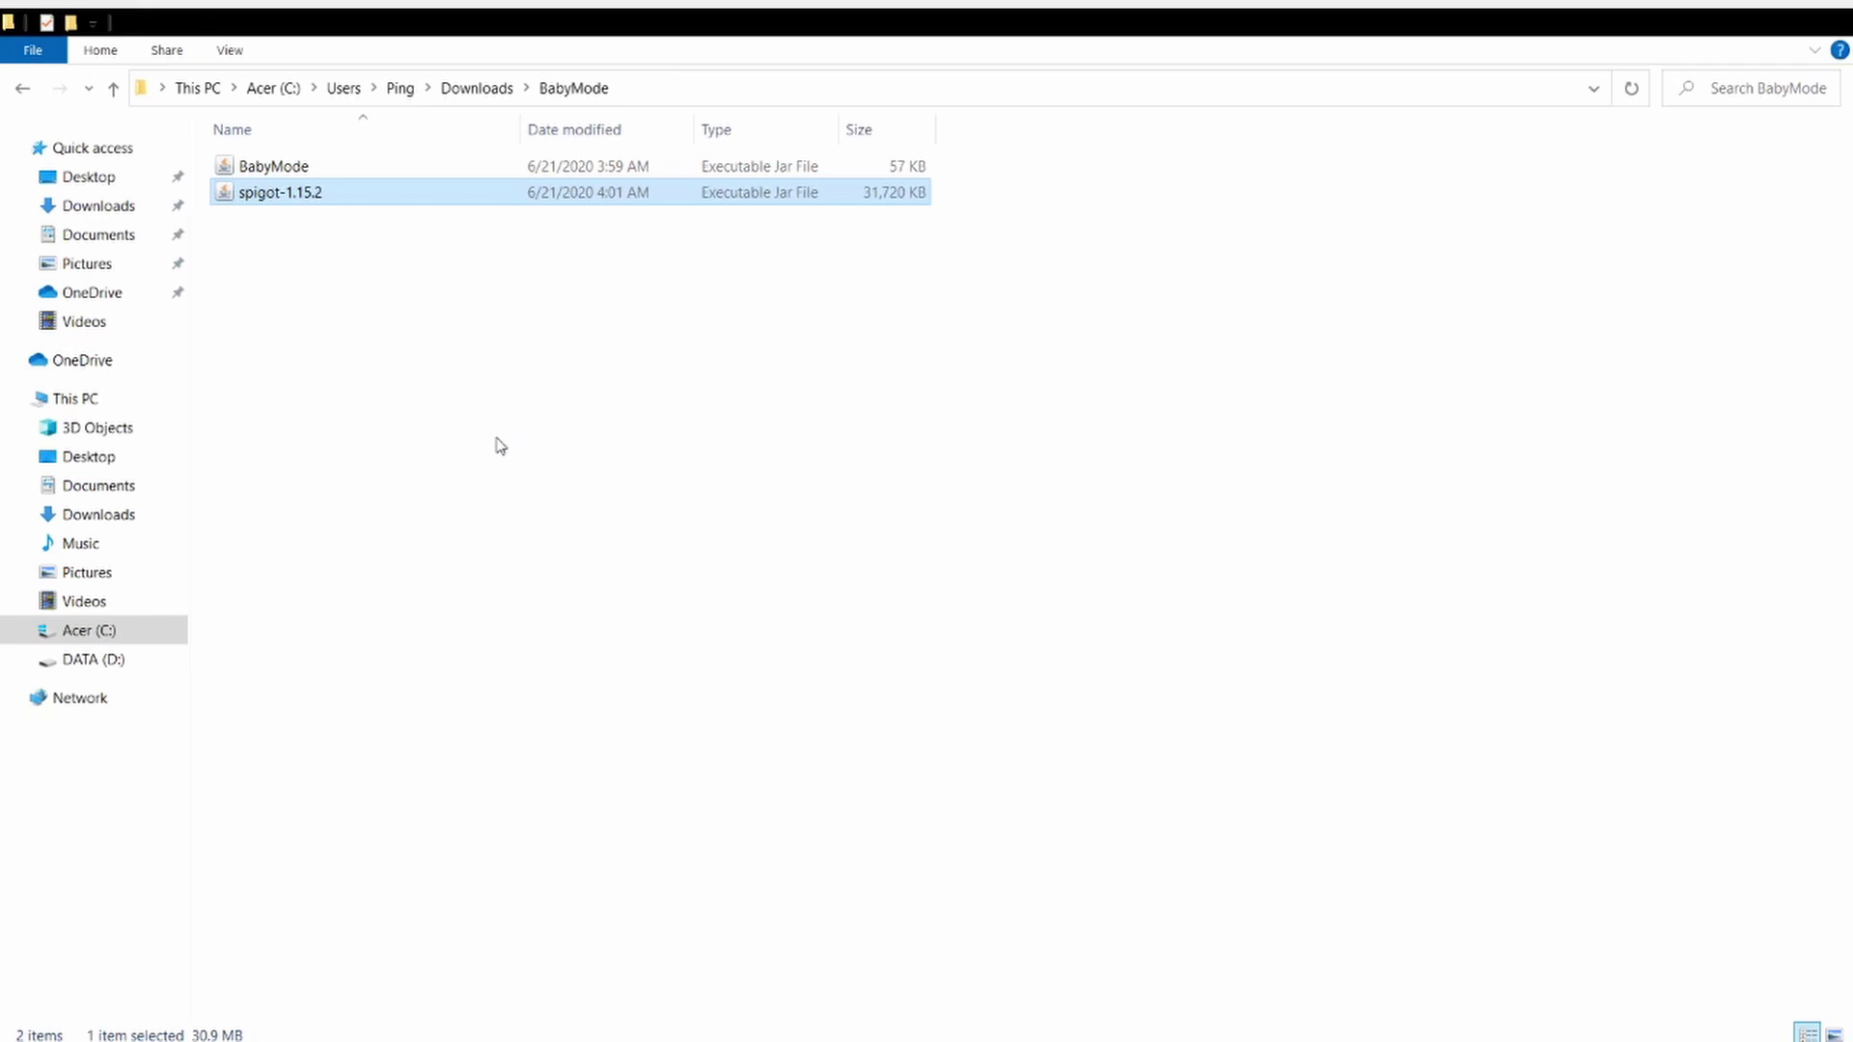
pyautogui.moveTo(460, 720); pyautogui.dragTo(745, 460)
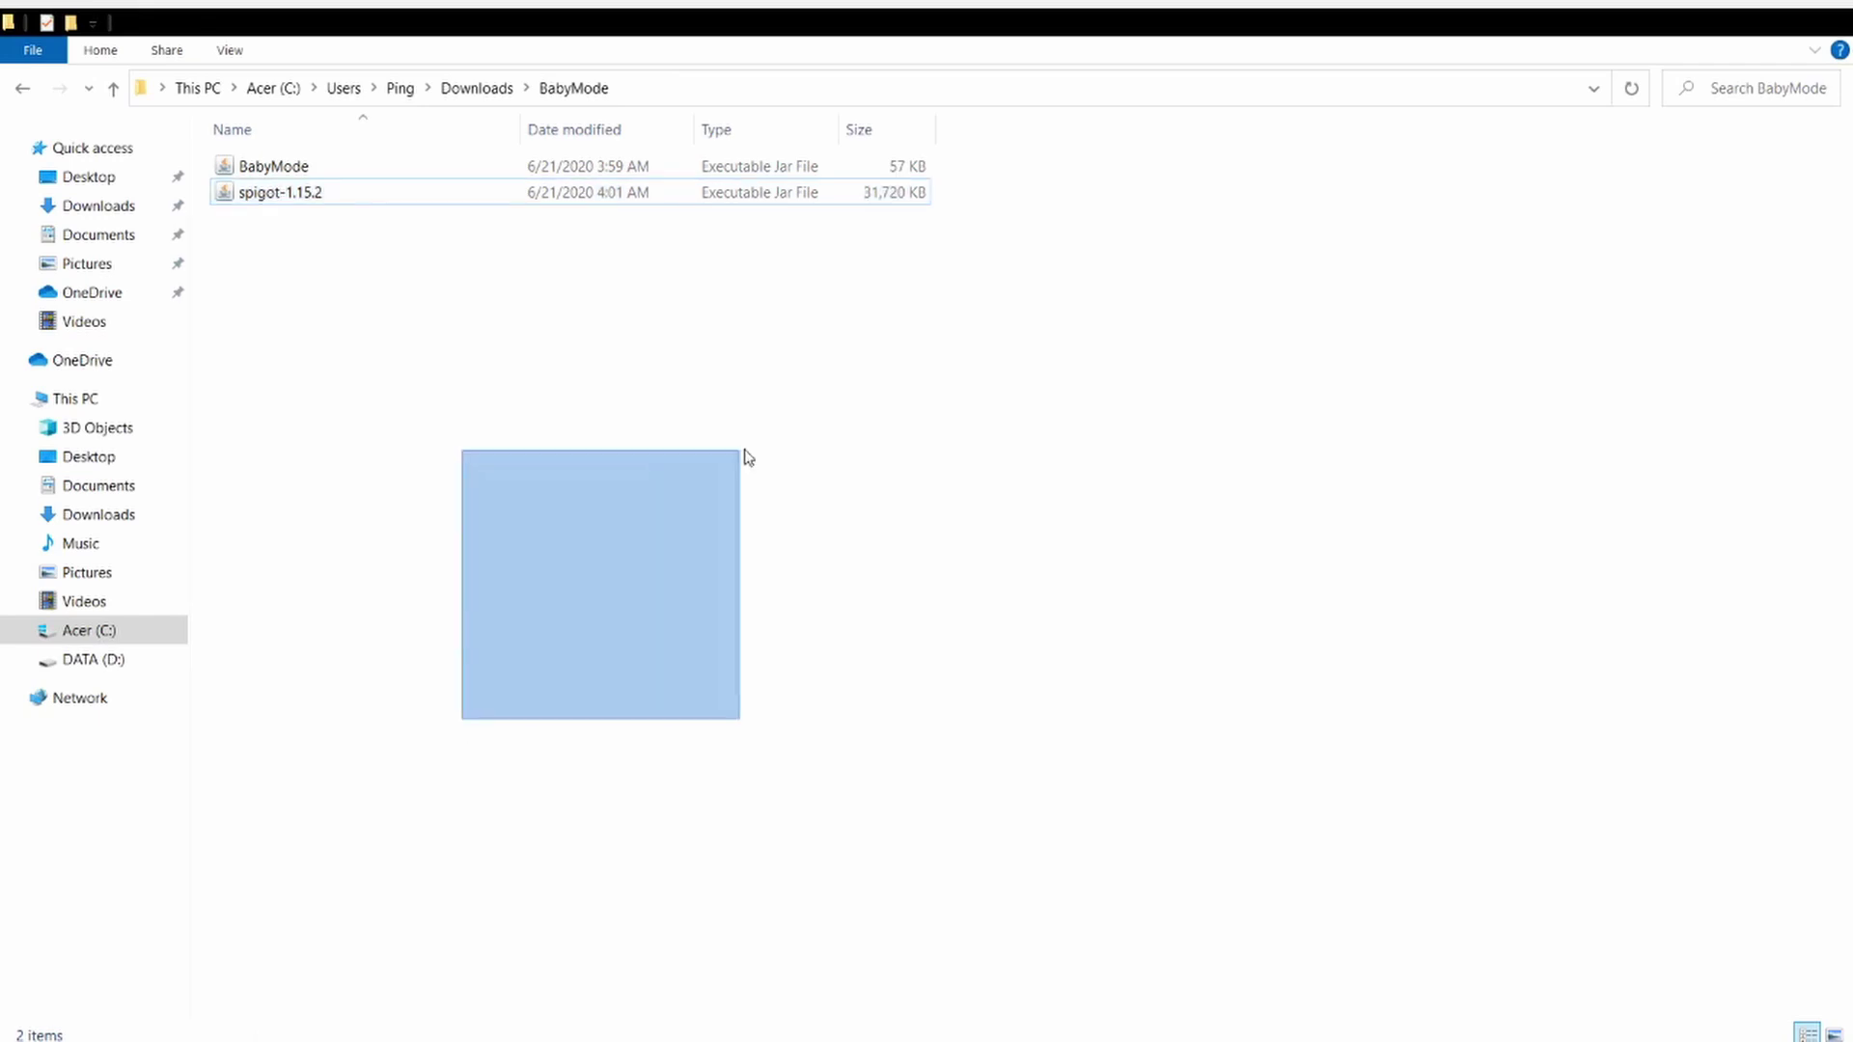
pyautogui.moveTo(1171, 273); pyautogui.dragTo(985, 306)
pyautogui.moveTo(1092, 273); pyautogui.dragTo(211, 536)
pyautogui.moveTo(237, 386); pyautogui.dragTo(310, 464)
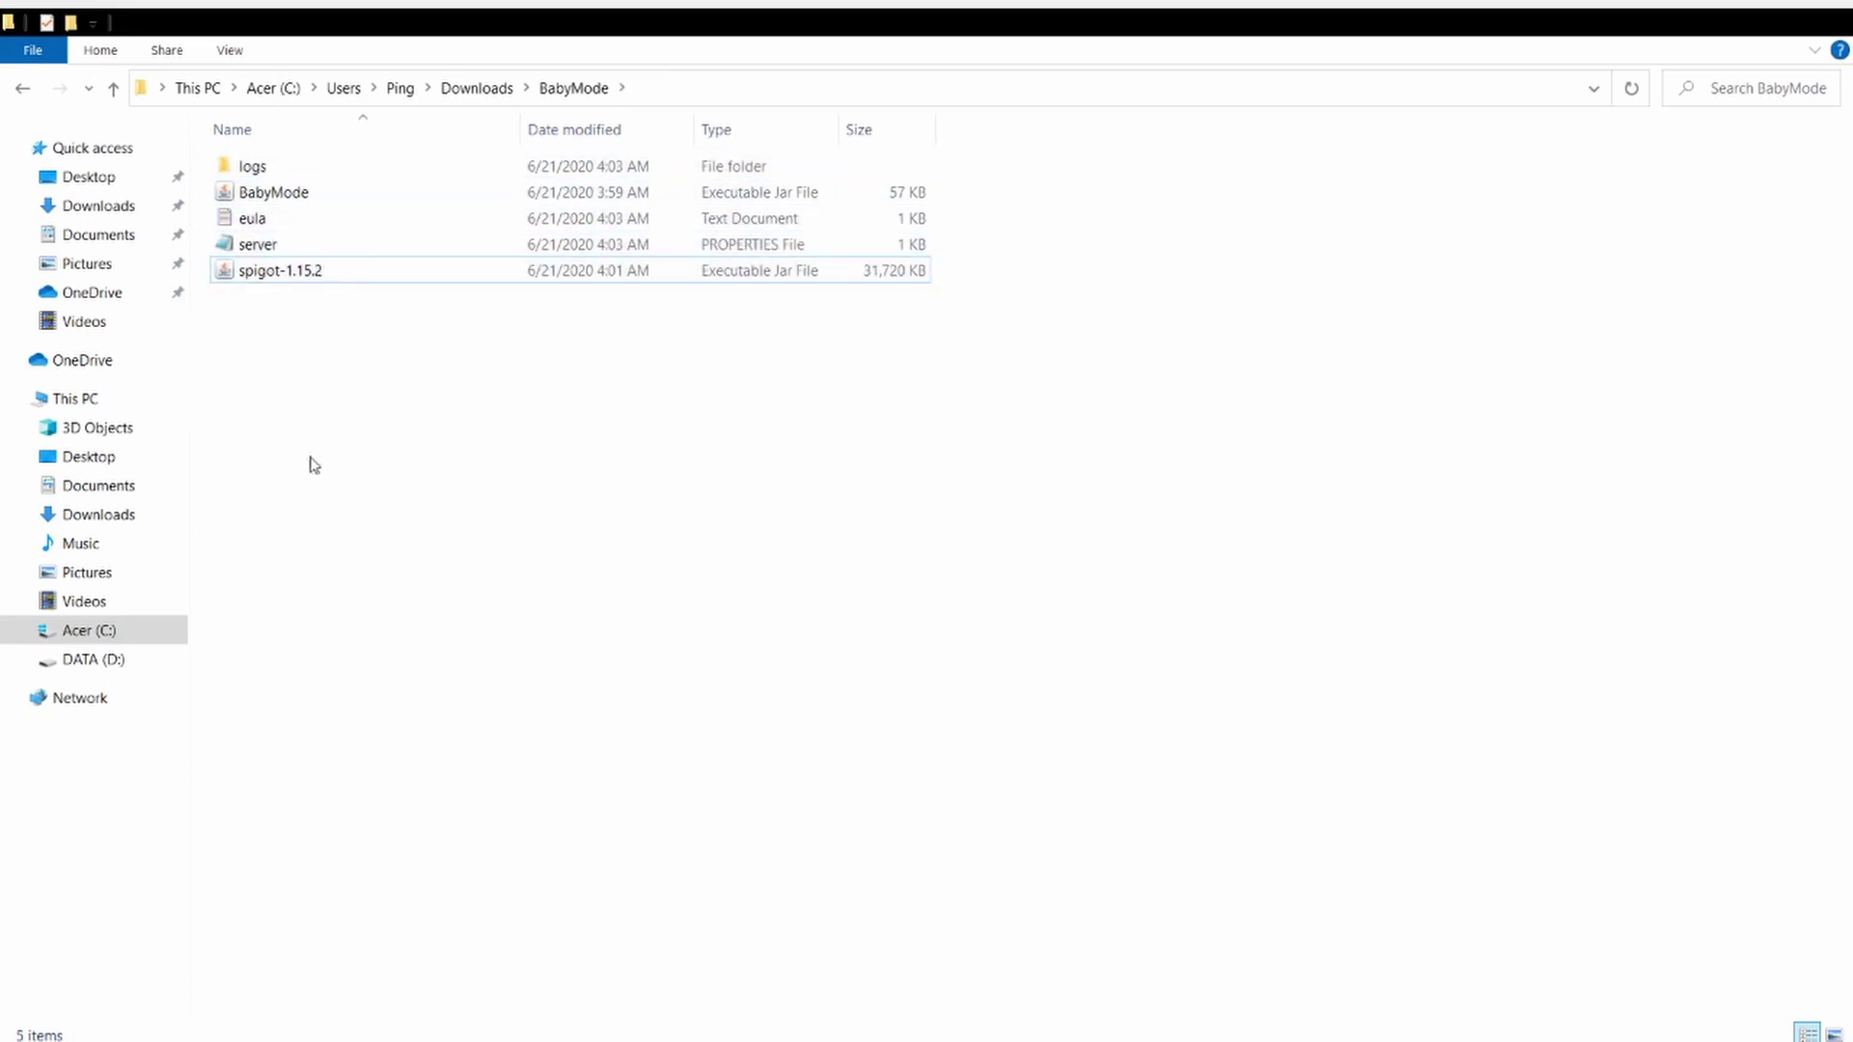
# Step: Set the eula value to true in the eula text file, then save and close it
pyautogui.click(270, 232)
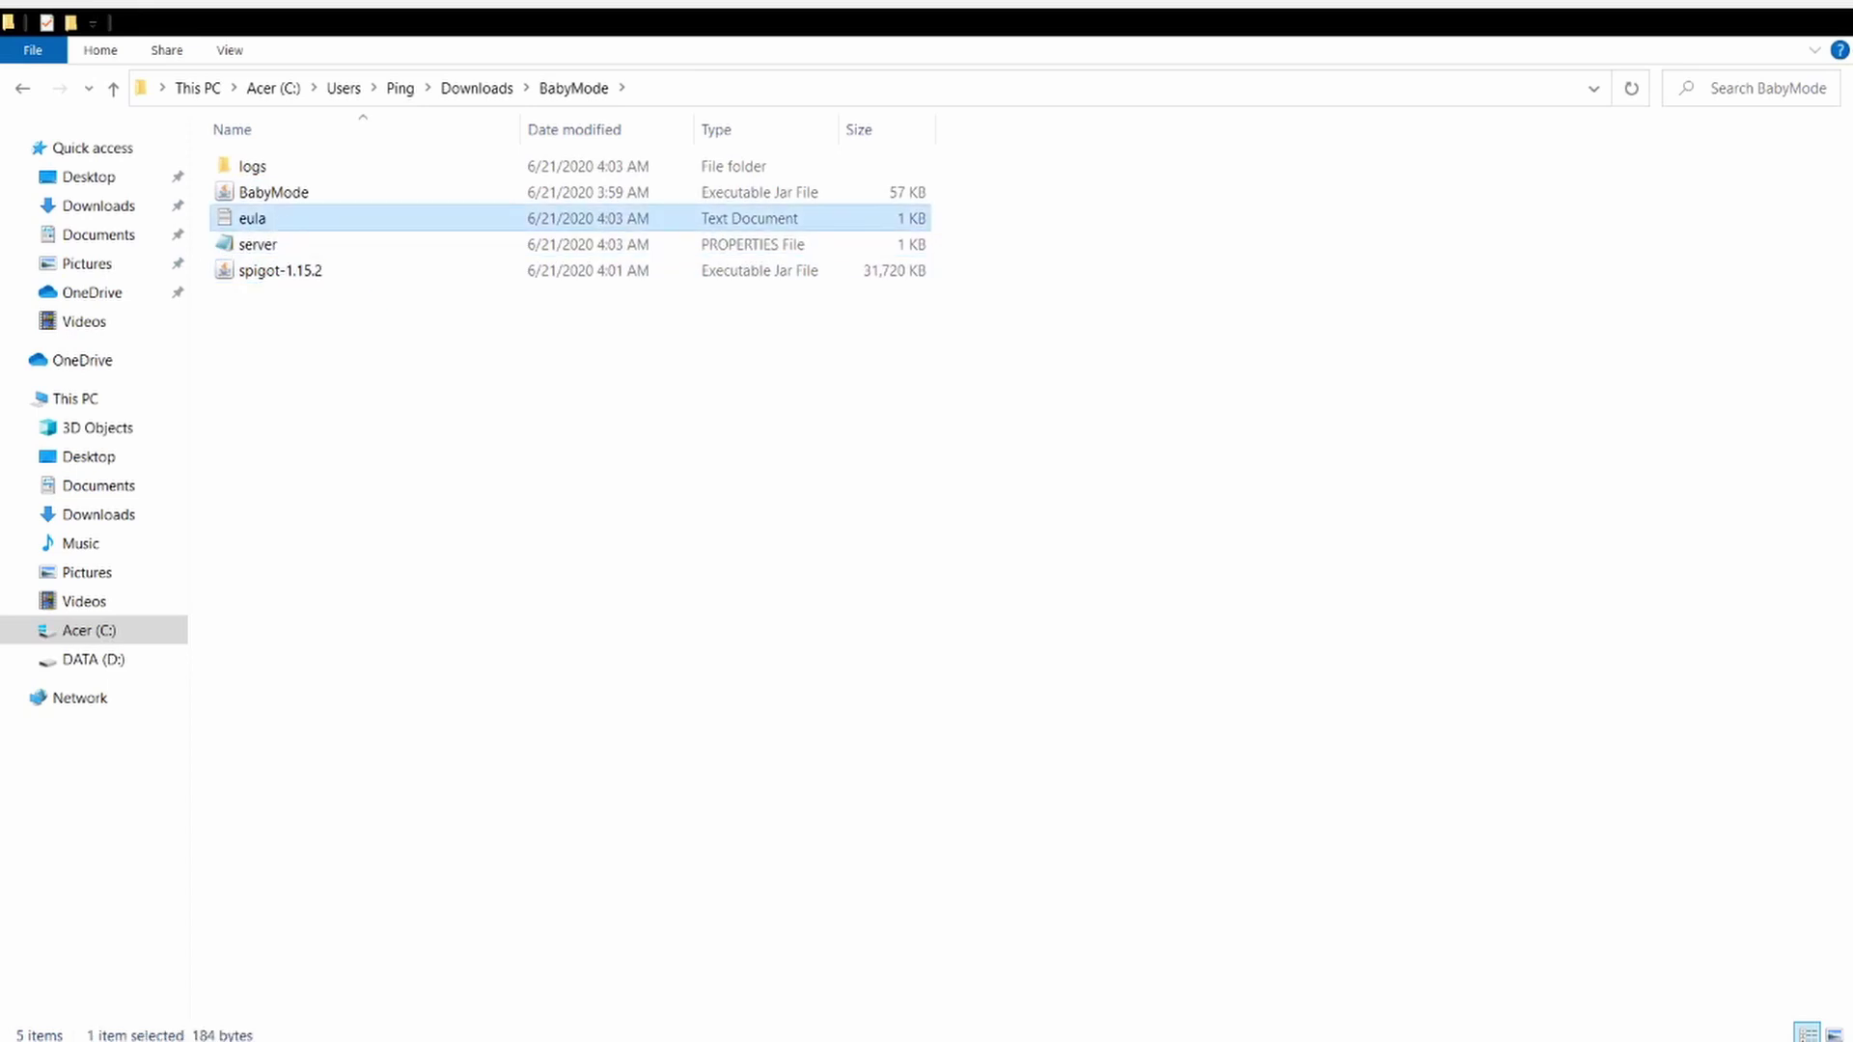
pyautogui.doubleClick(280, 220)
pyautogui.moveTo(166, 88); pyautogui.dragTo(85, 106)
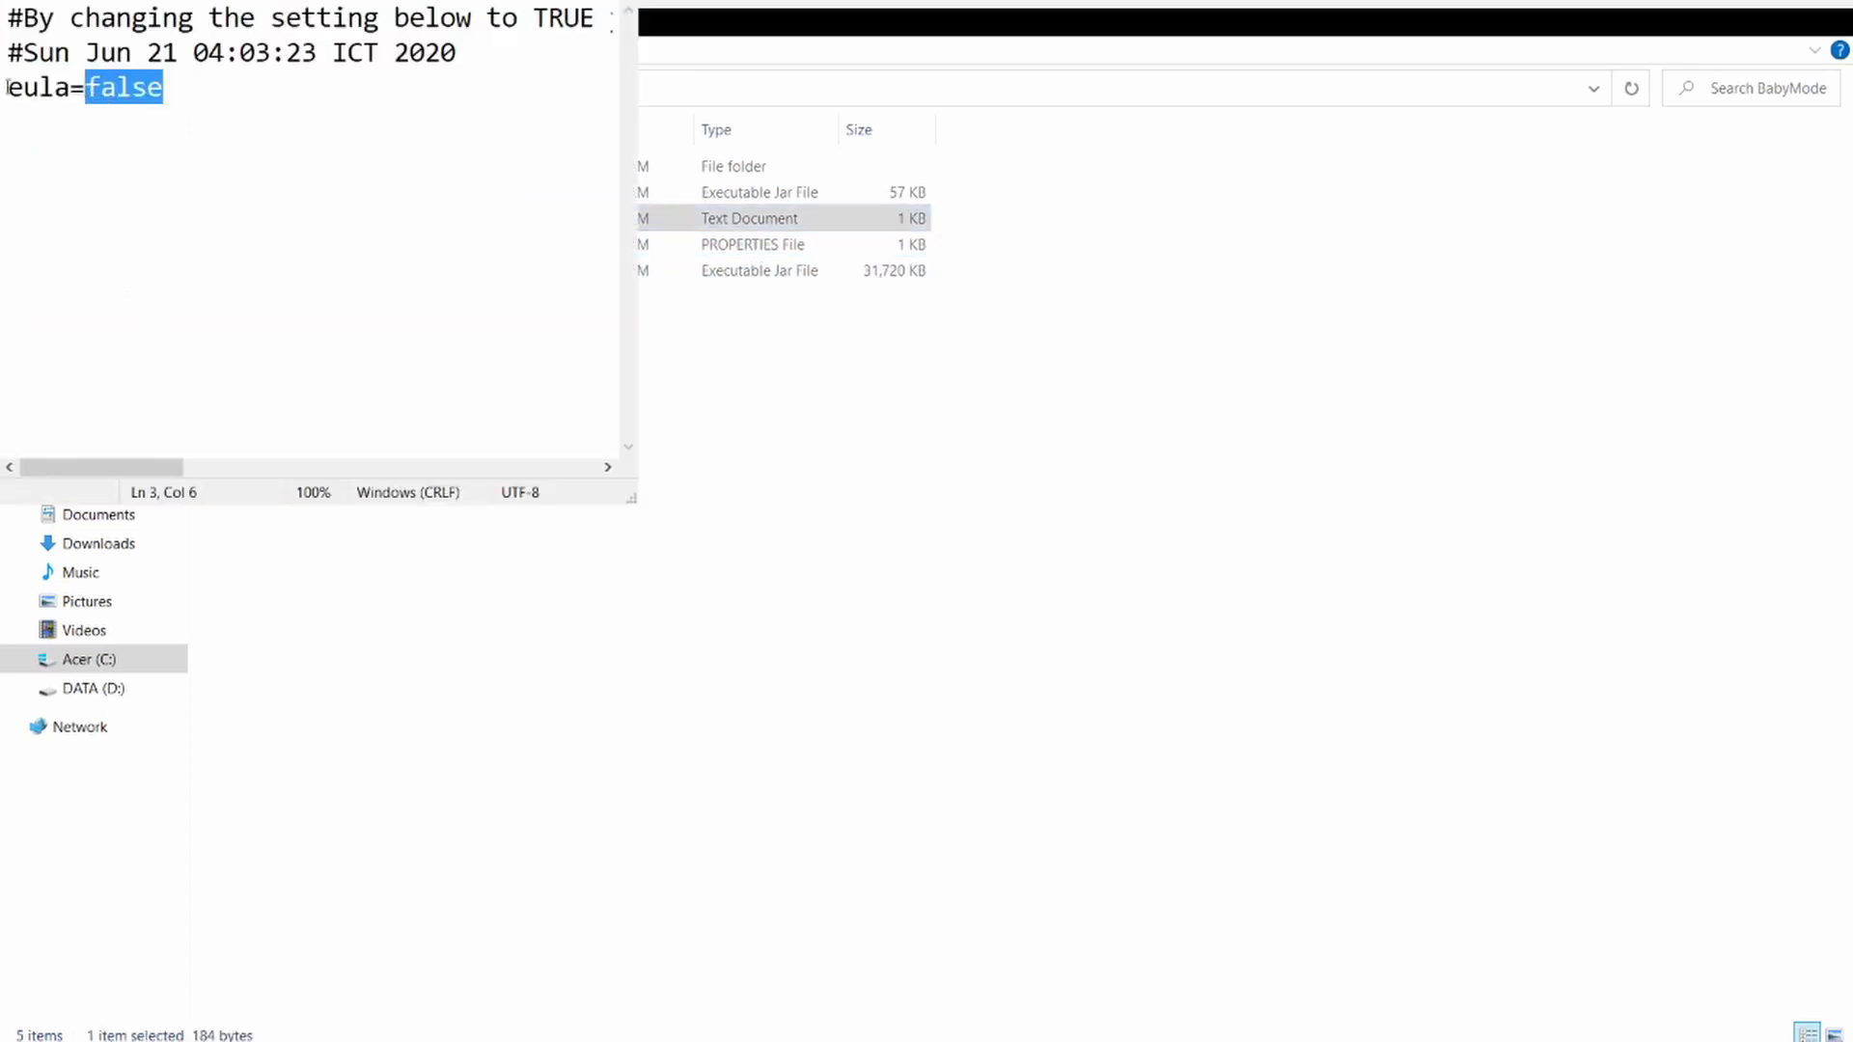
pyautogui.write('true')
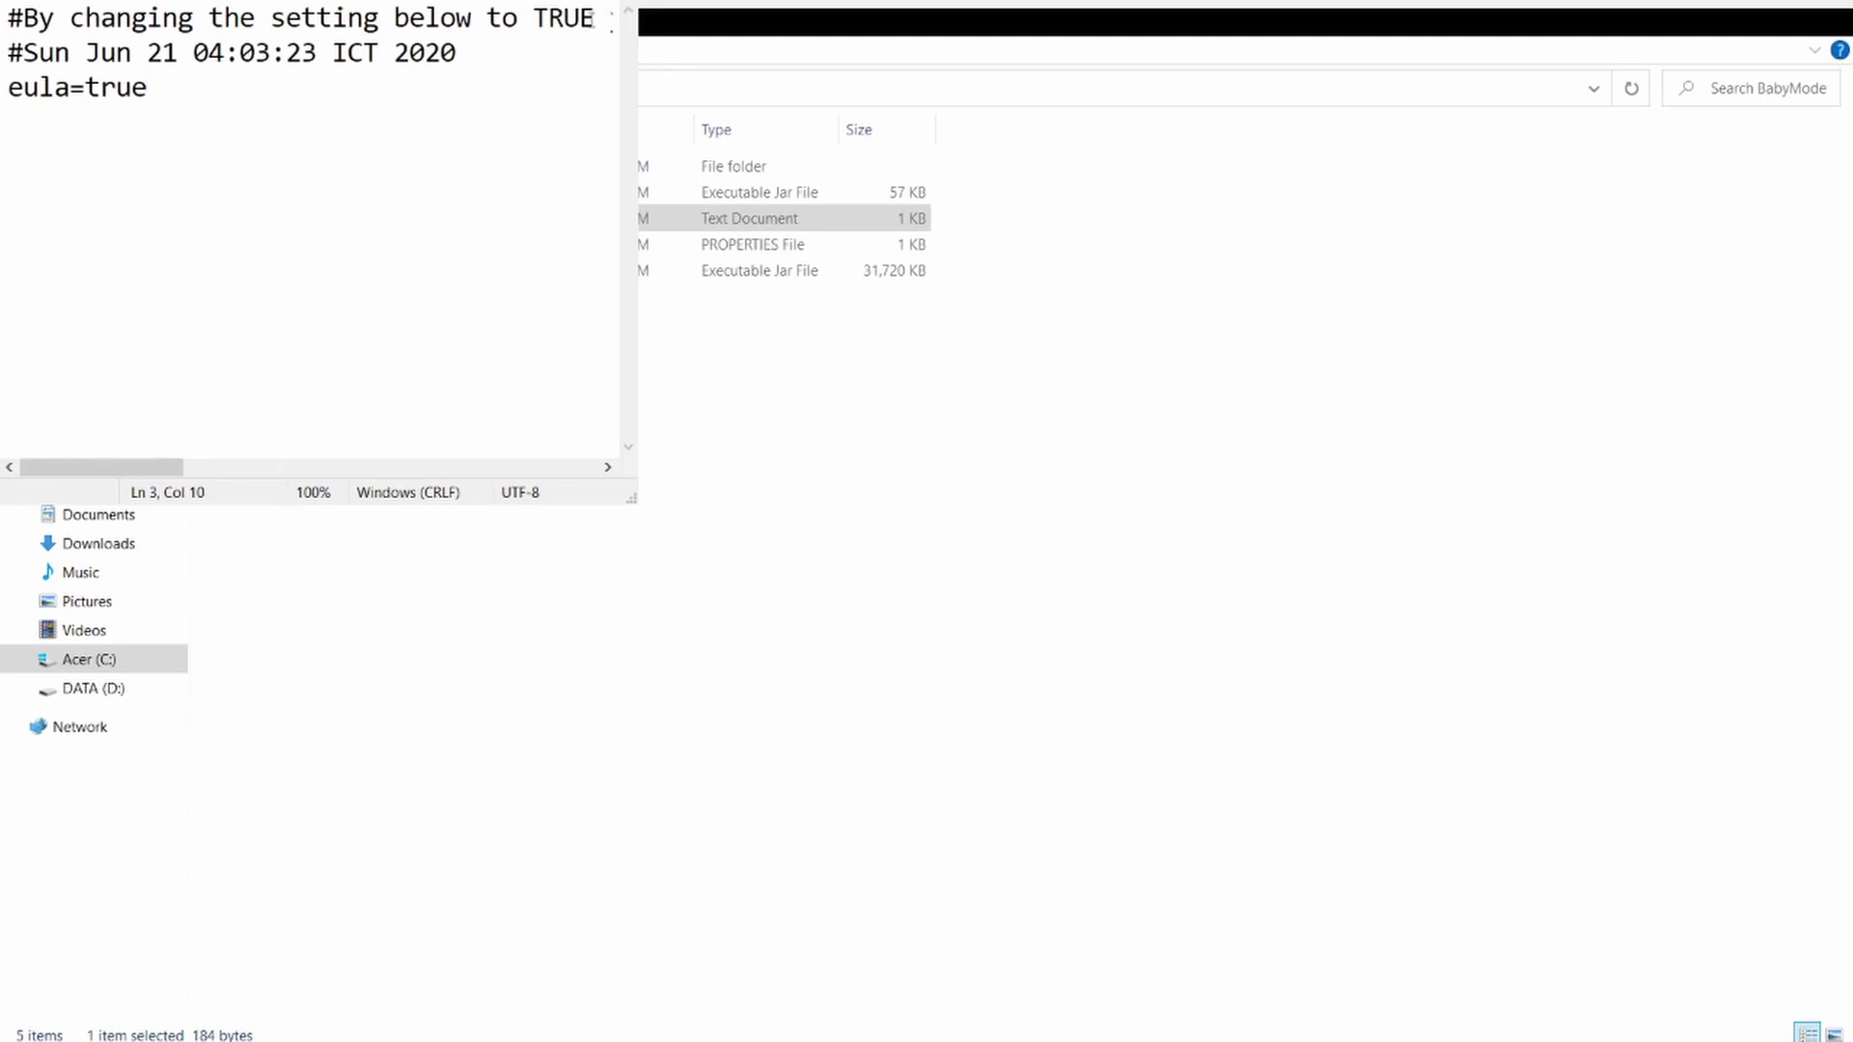
pyautogui.hotkey('ctrl', 's')
pyautogui.hotkey('alt', 'F4')
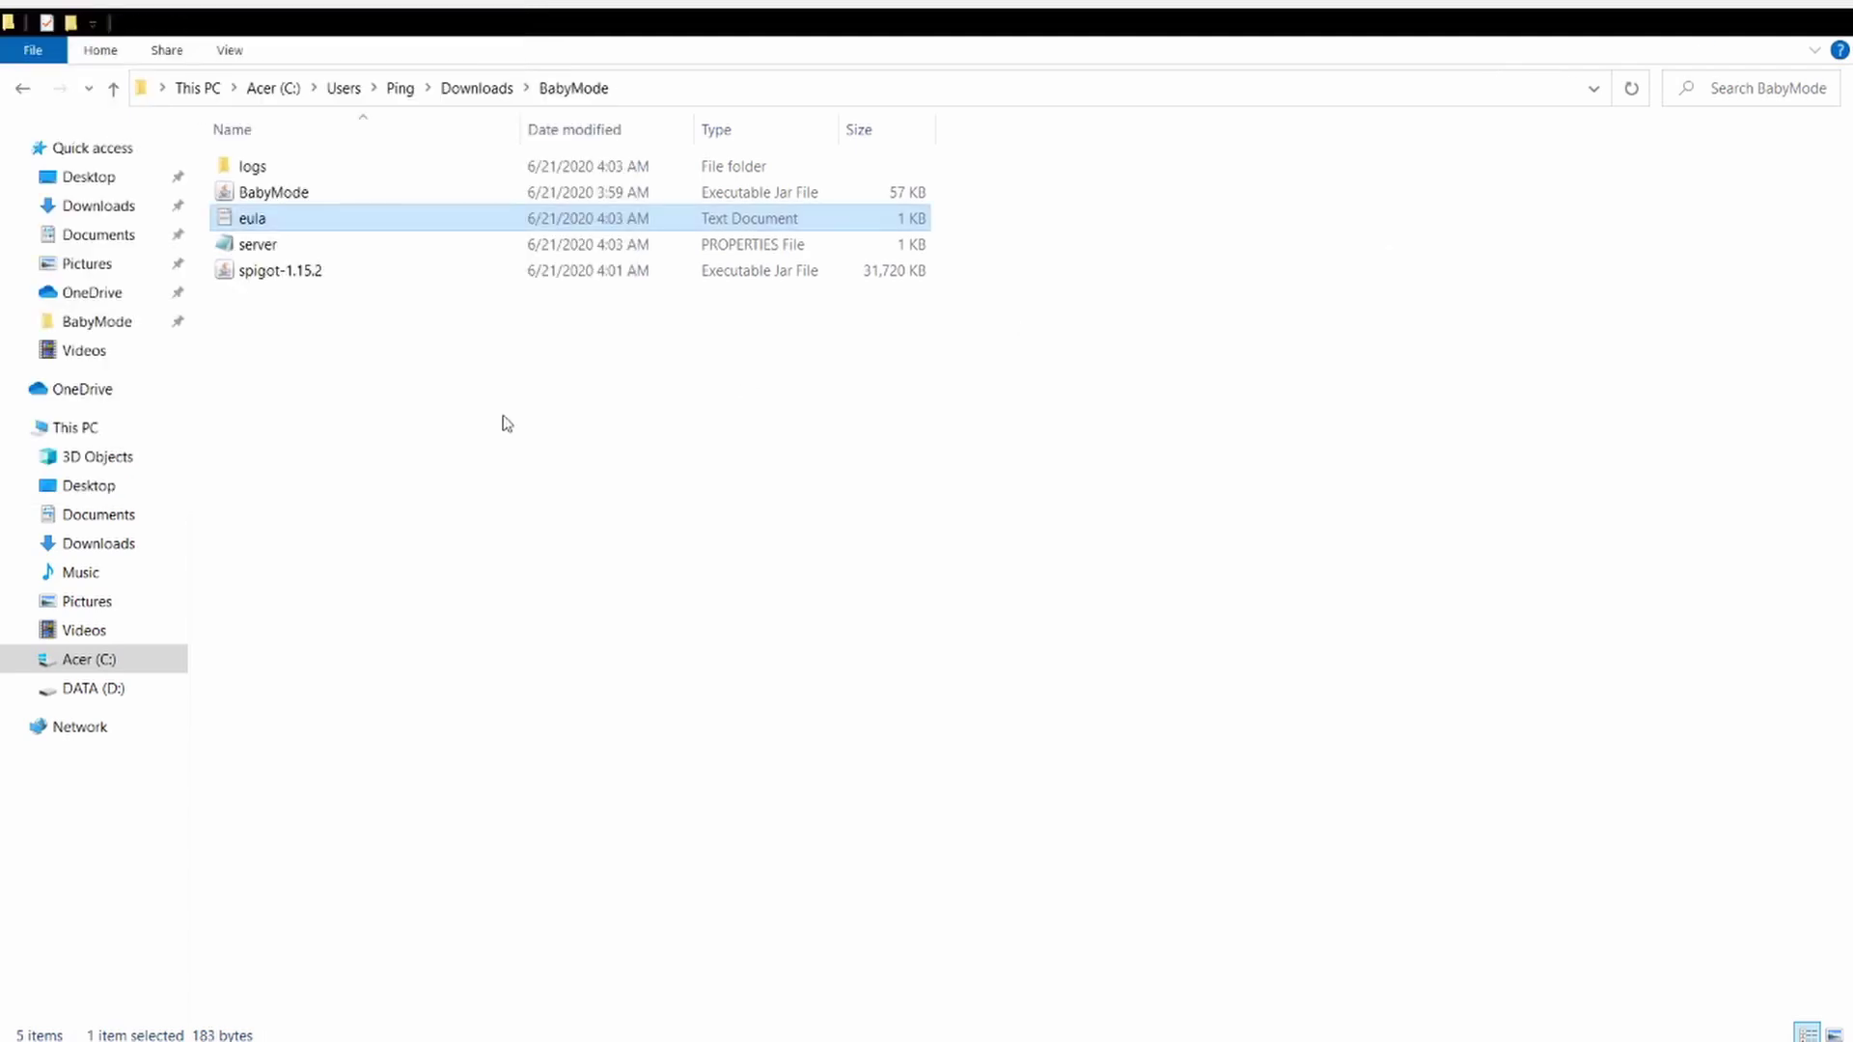
# Step: Run the spigot-1.15.2 jar again to start the server with the accepted EULA
pyautogui.doubleClick(295, 274)
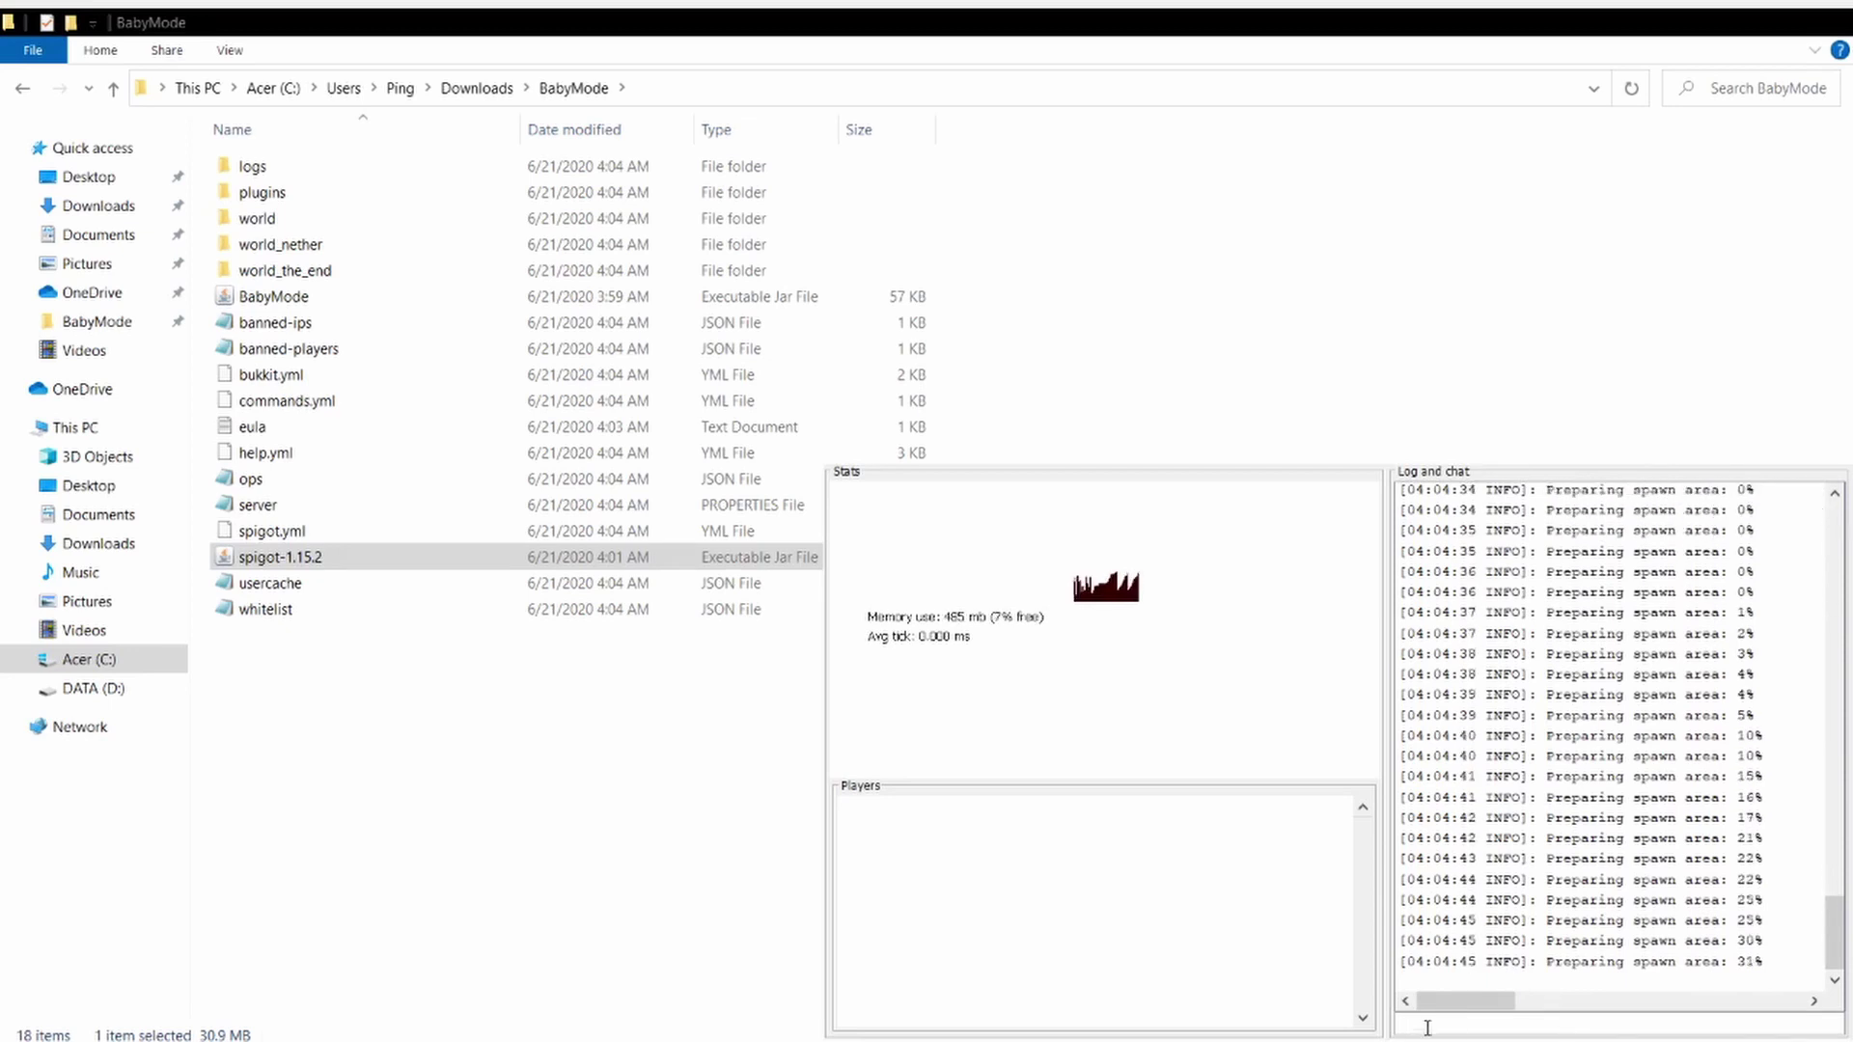
# Step: Shut down the running server by sending the stop command in its console
pyautogui.click(1466, 1018)
pyautogui.write('stop')
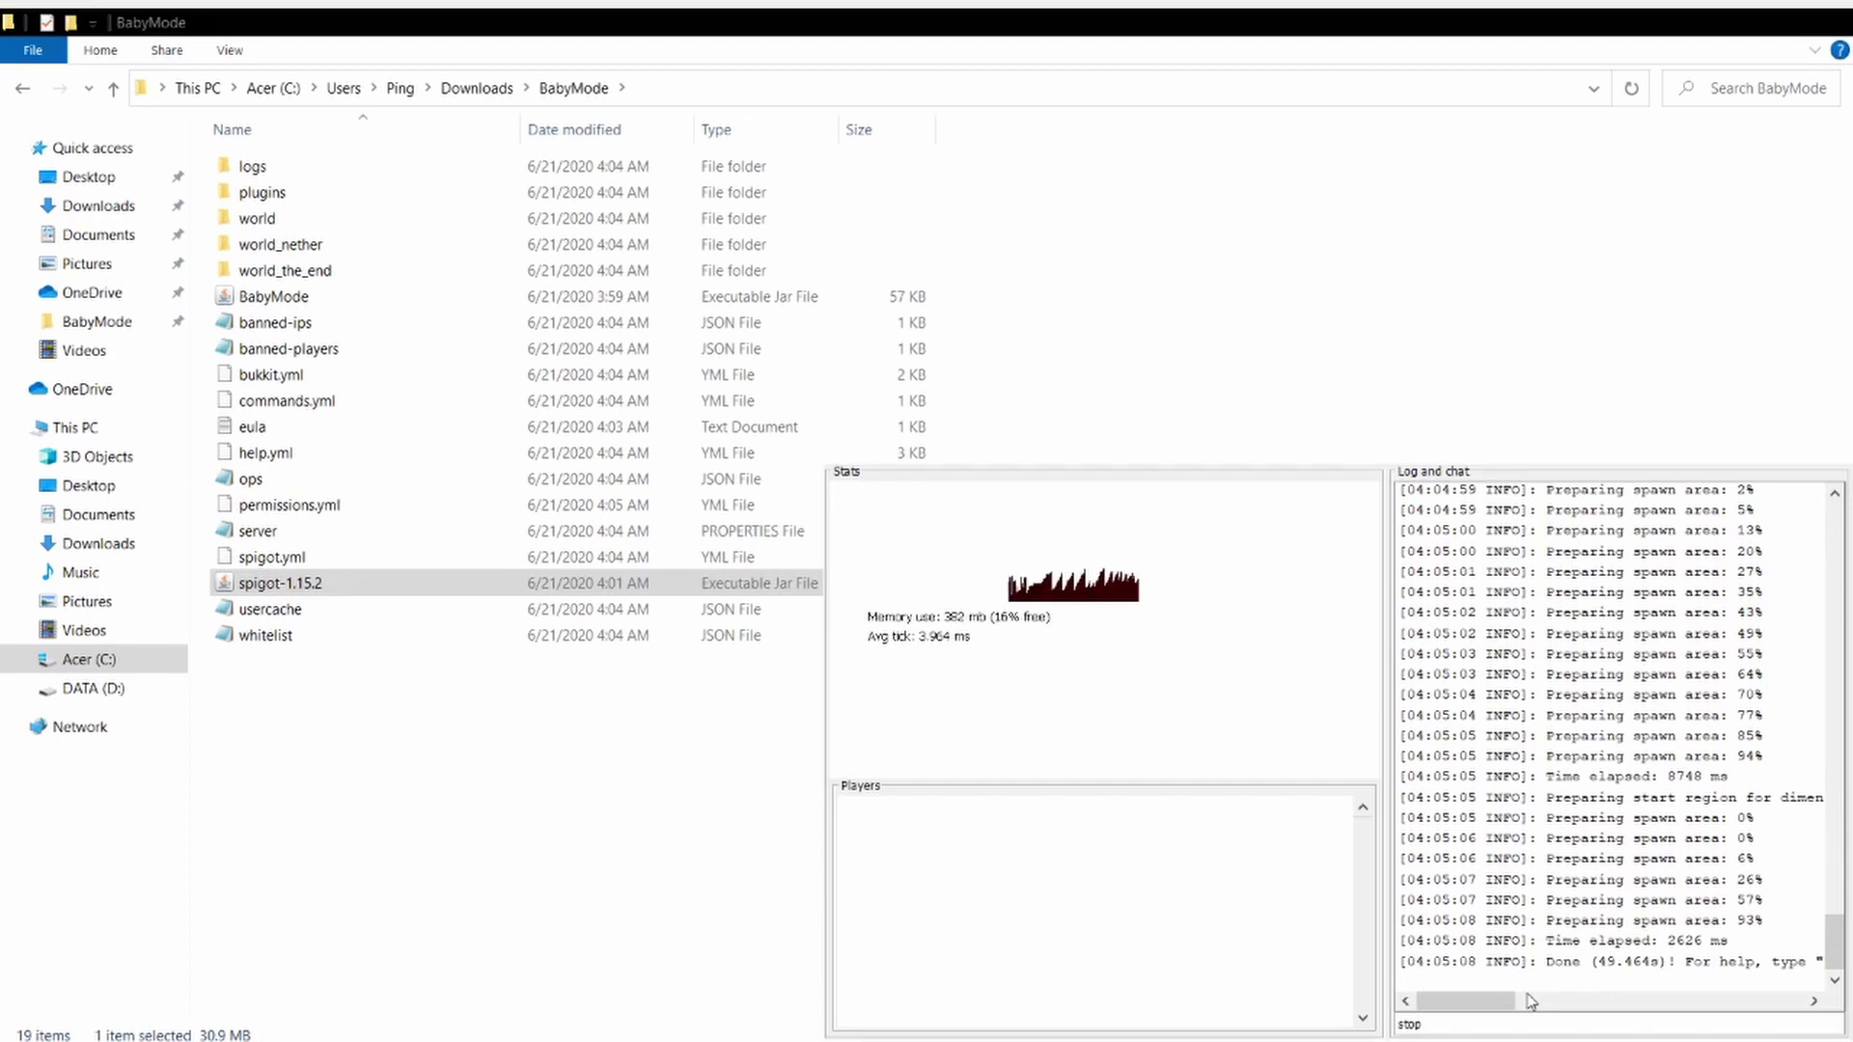
pyautogui.press('Return')
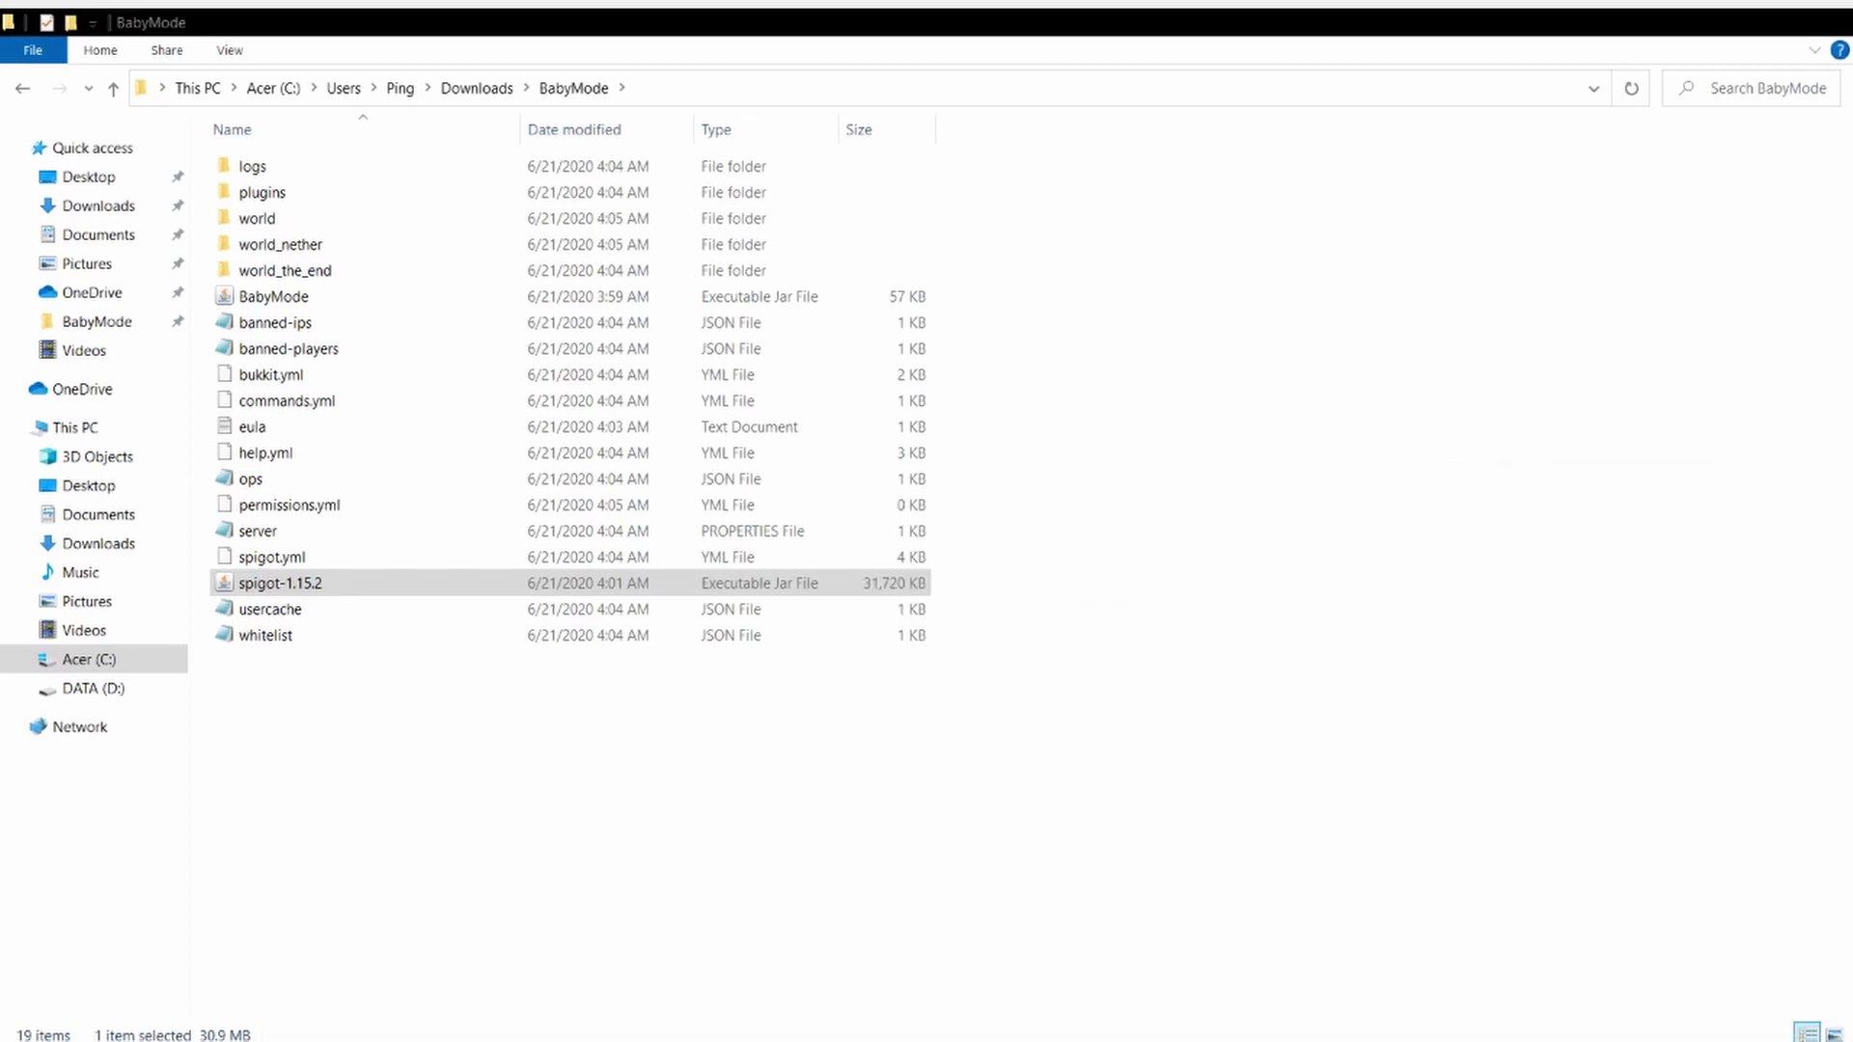
# Step: Move the BabyMode jar into the plugins folder and restart the server from the spigot-1.15.2 jar
pyautogui.click(1117, 791)
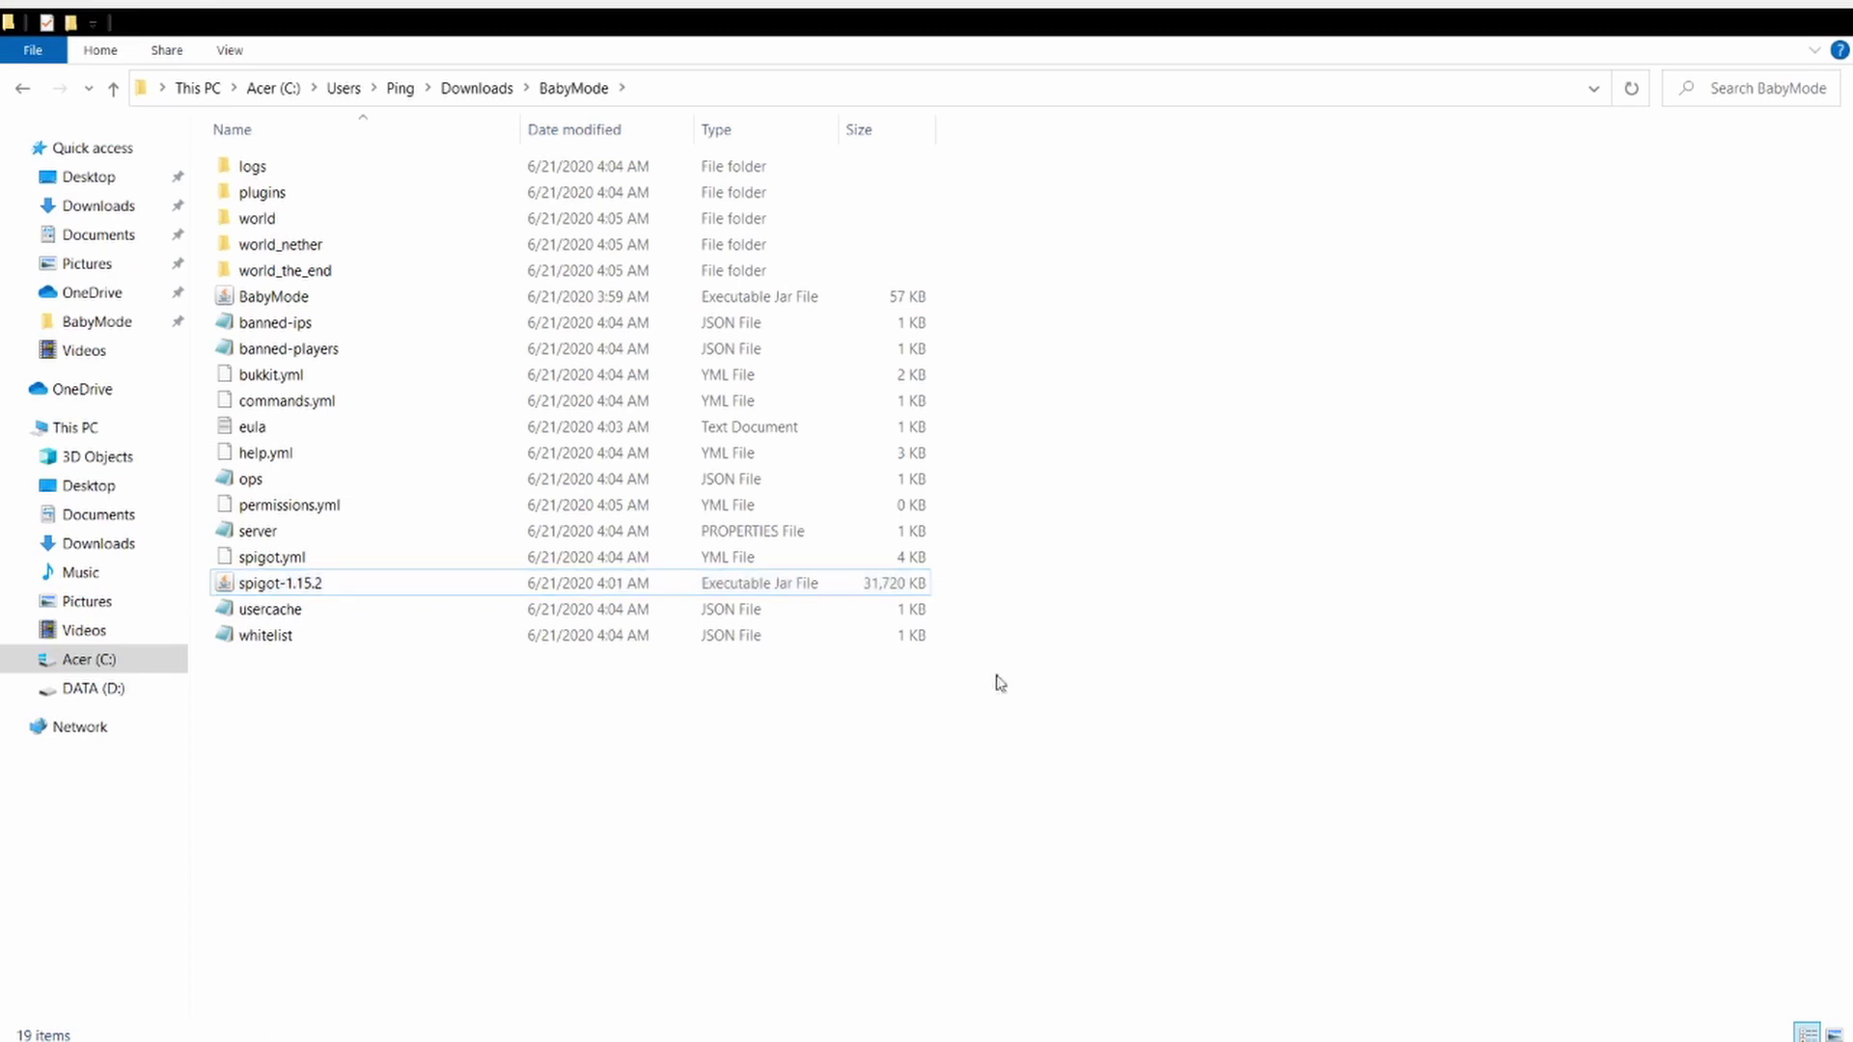
pyautogui.moveTo(243, 297); pyautogui.dragTo(362, 193)
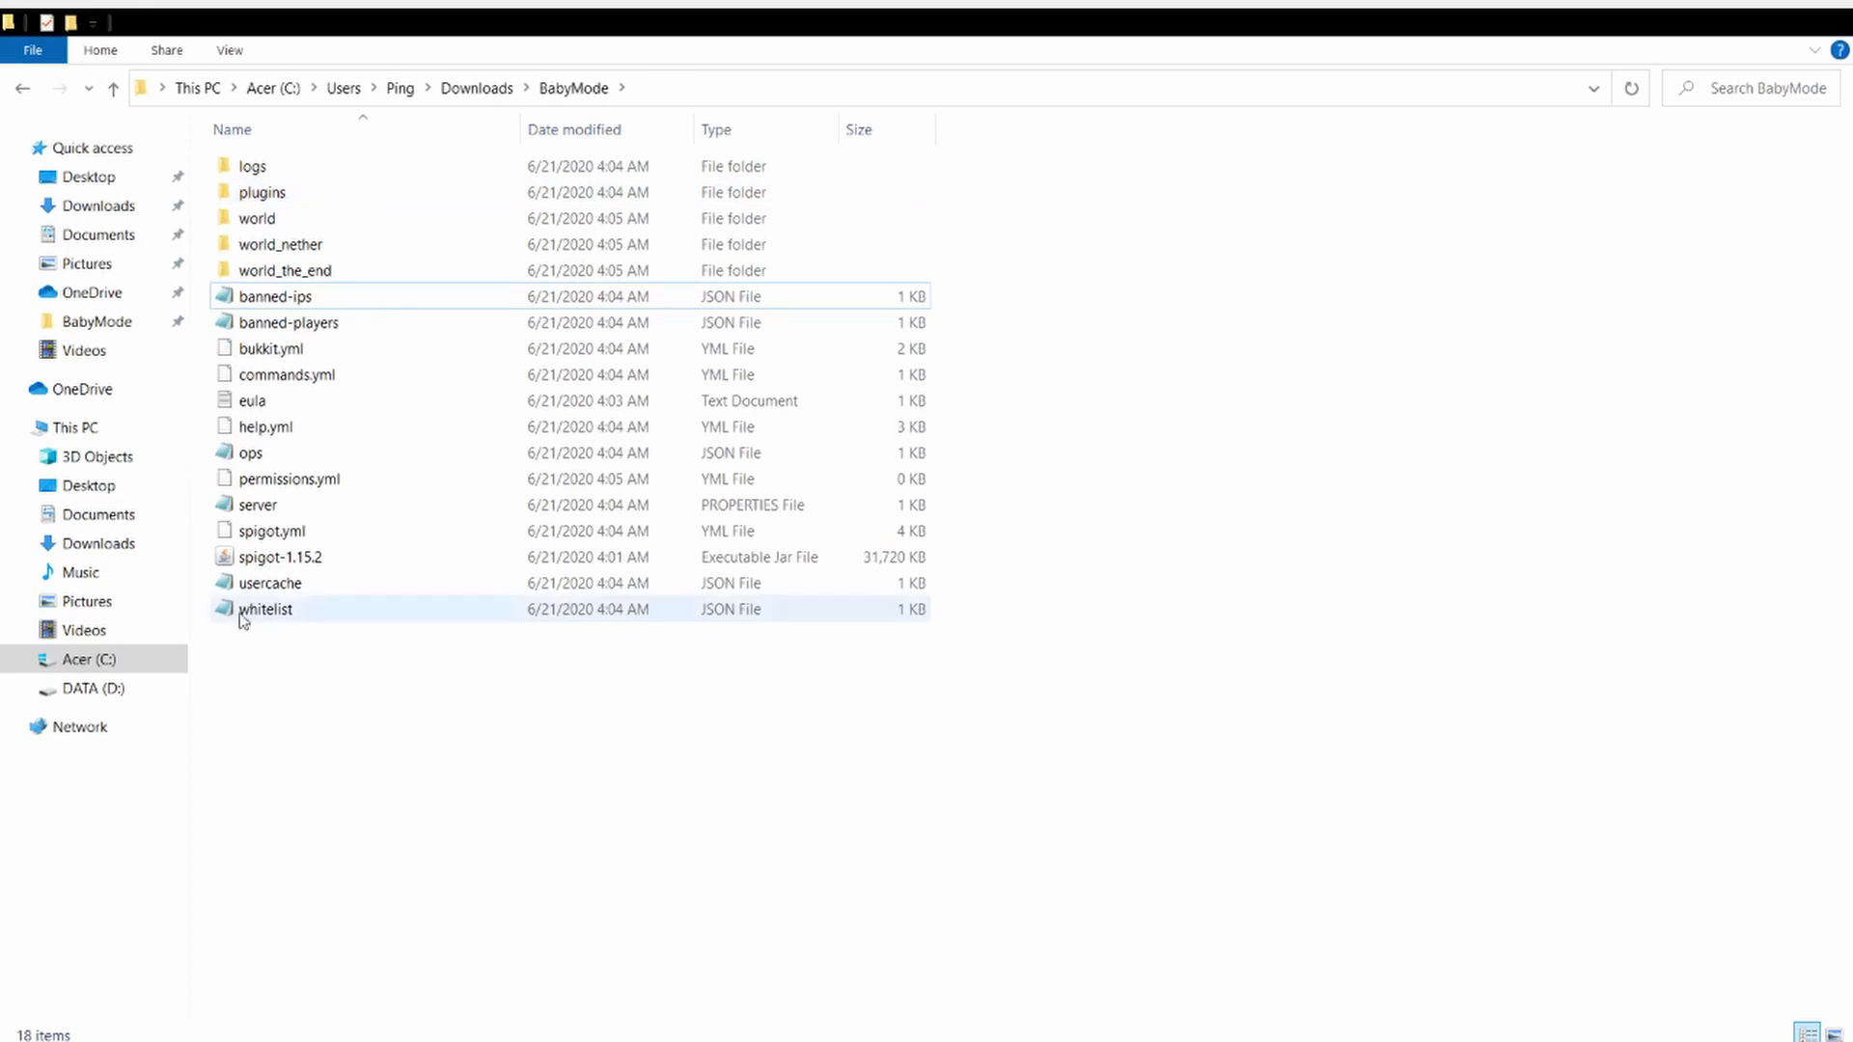
pyautogui.doubleClick(291, 558)
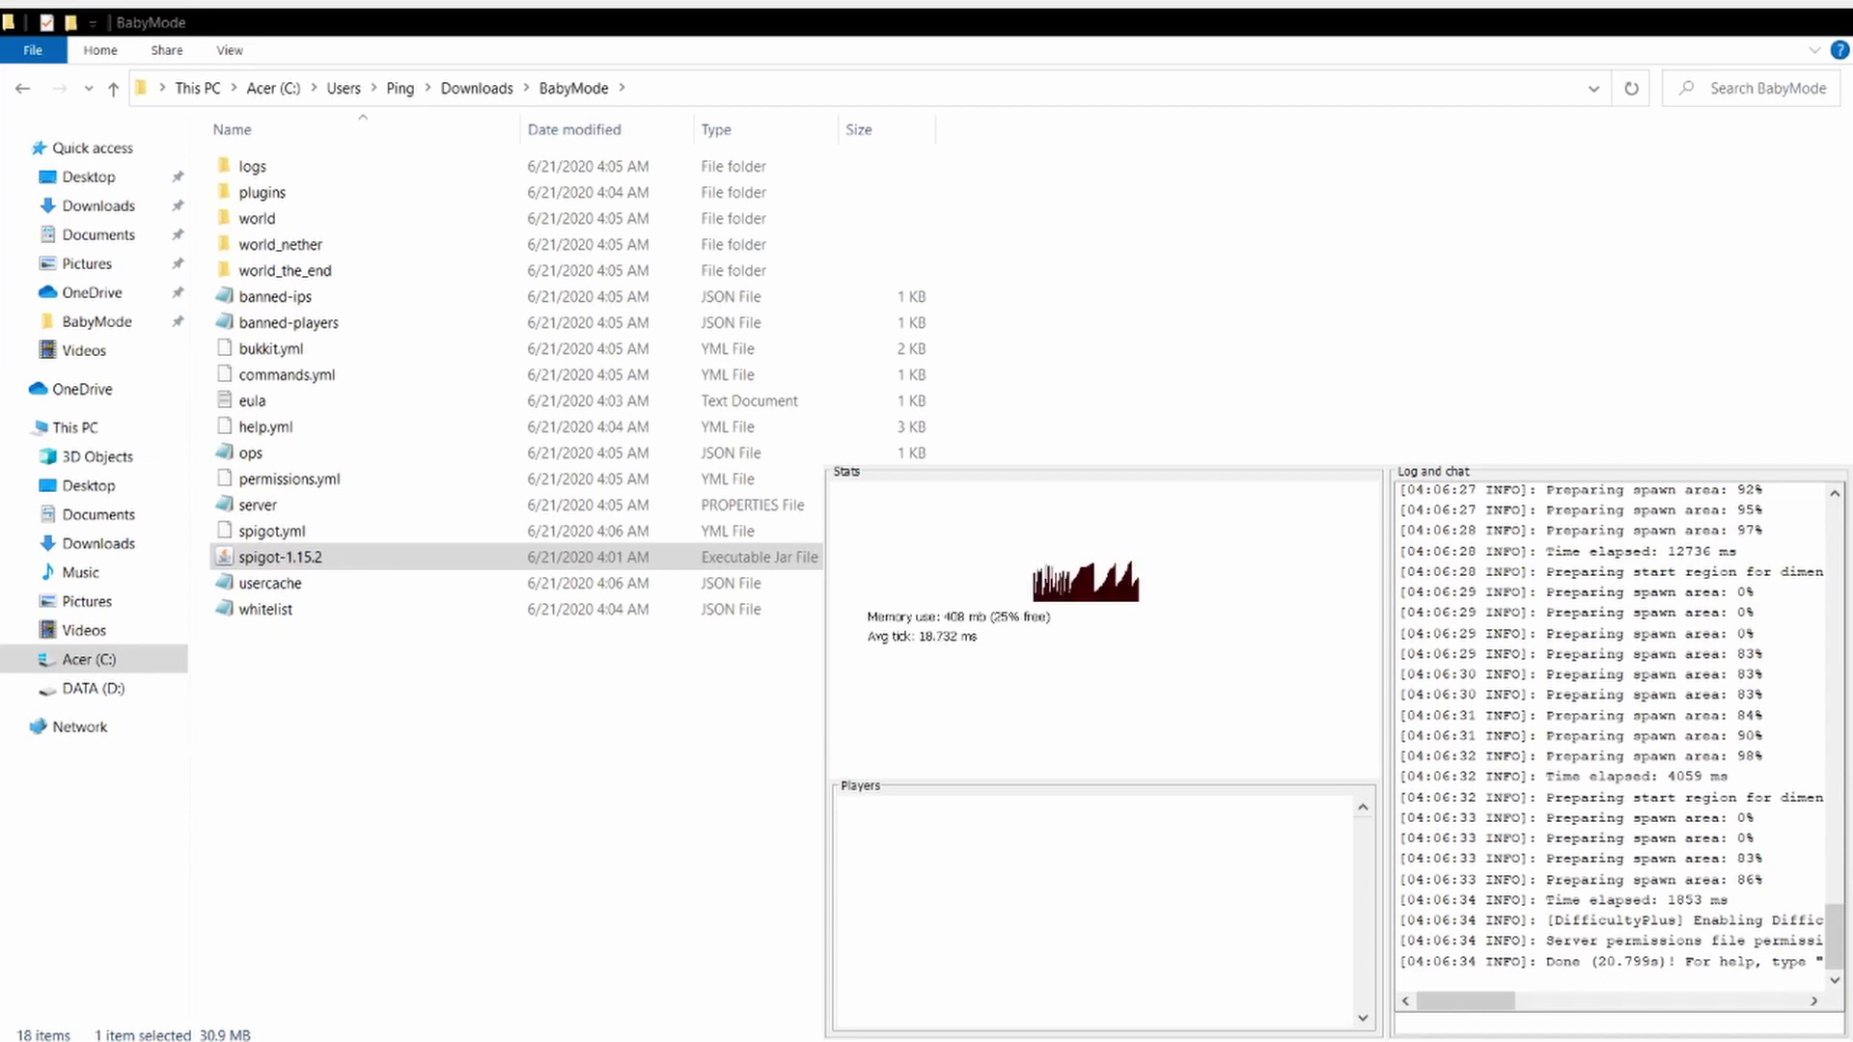
pyautogui.moveTo(1552, 964); pyautogui.dragTo(1691, 963)
pyautogui.click(1433, 1020)
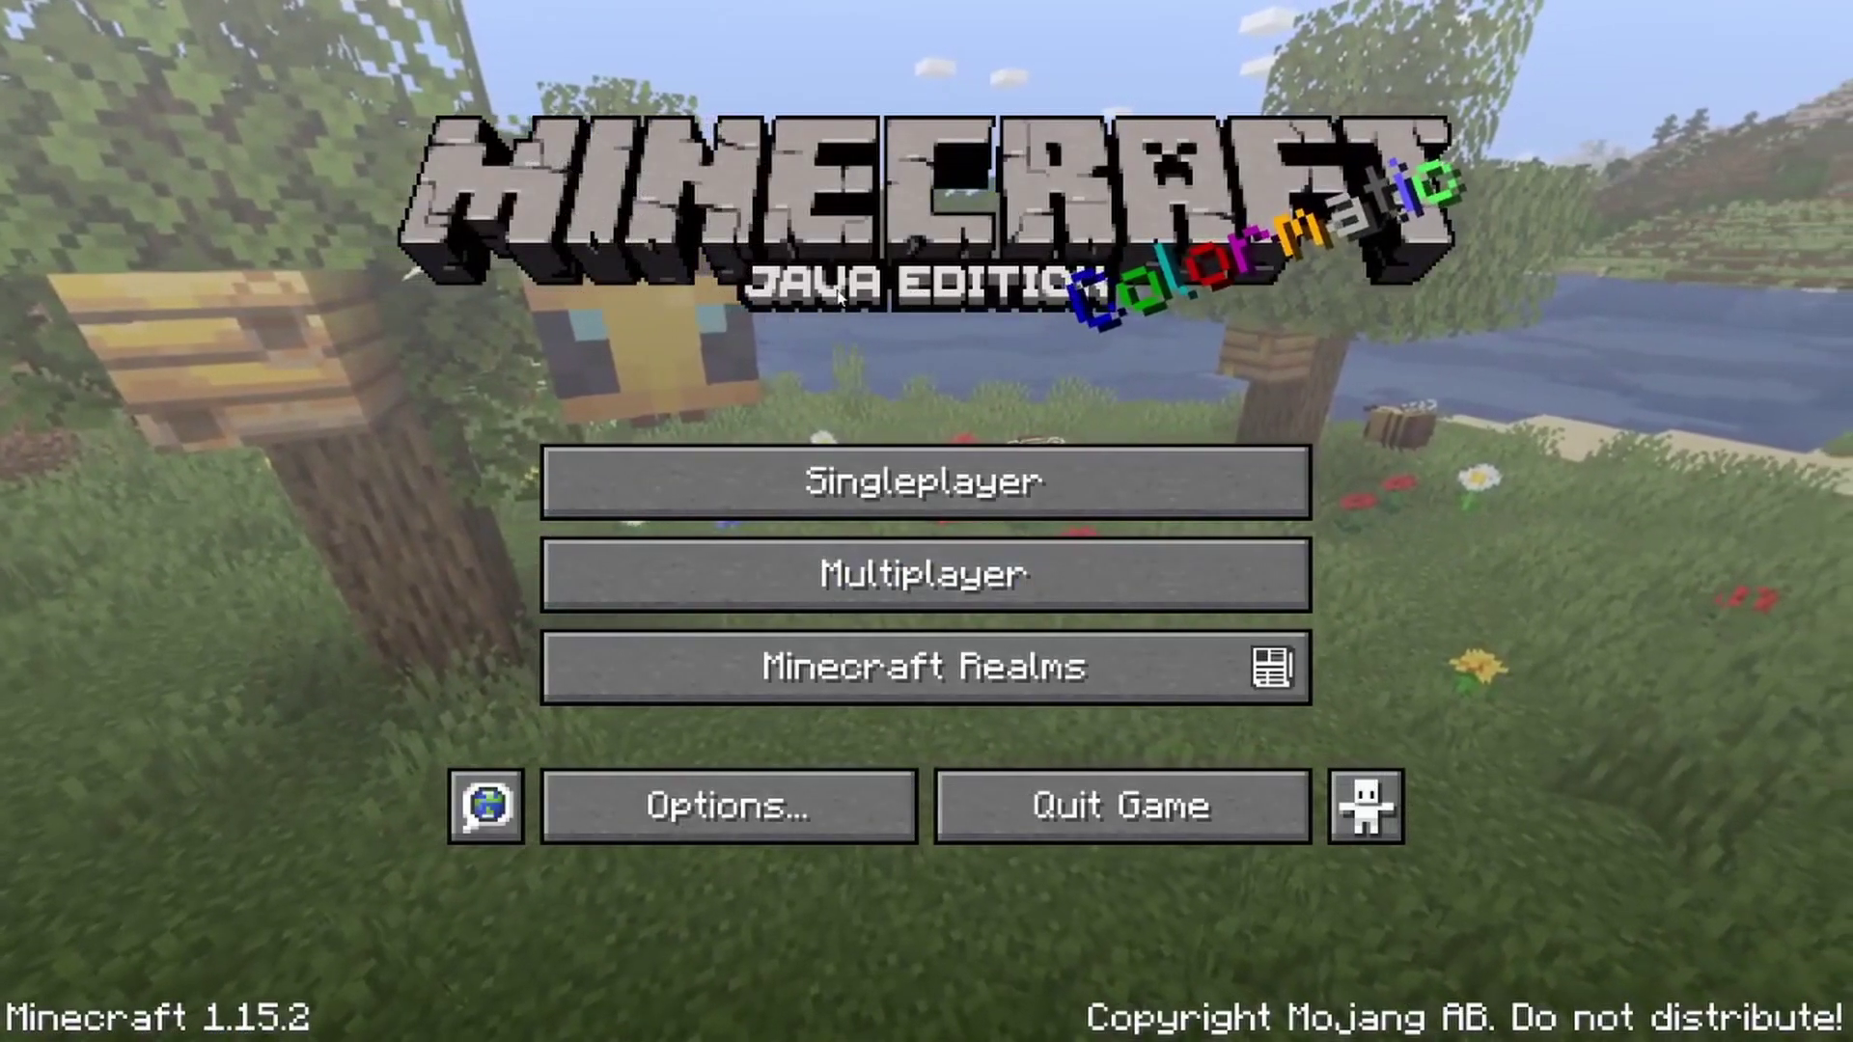
# Step: Switch to Minecraft 1.15.2 and open the multiplayer server list
pyautogui.click(924, 575)
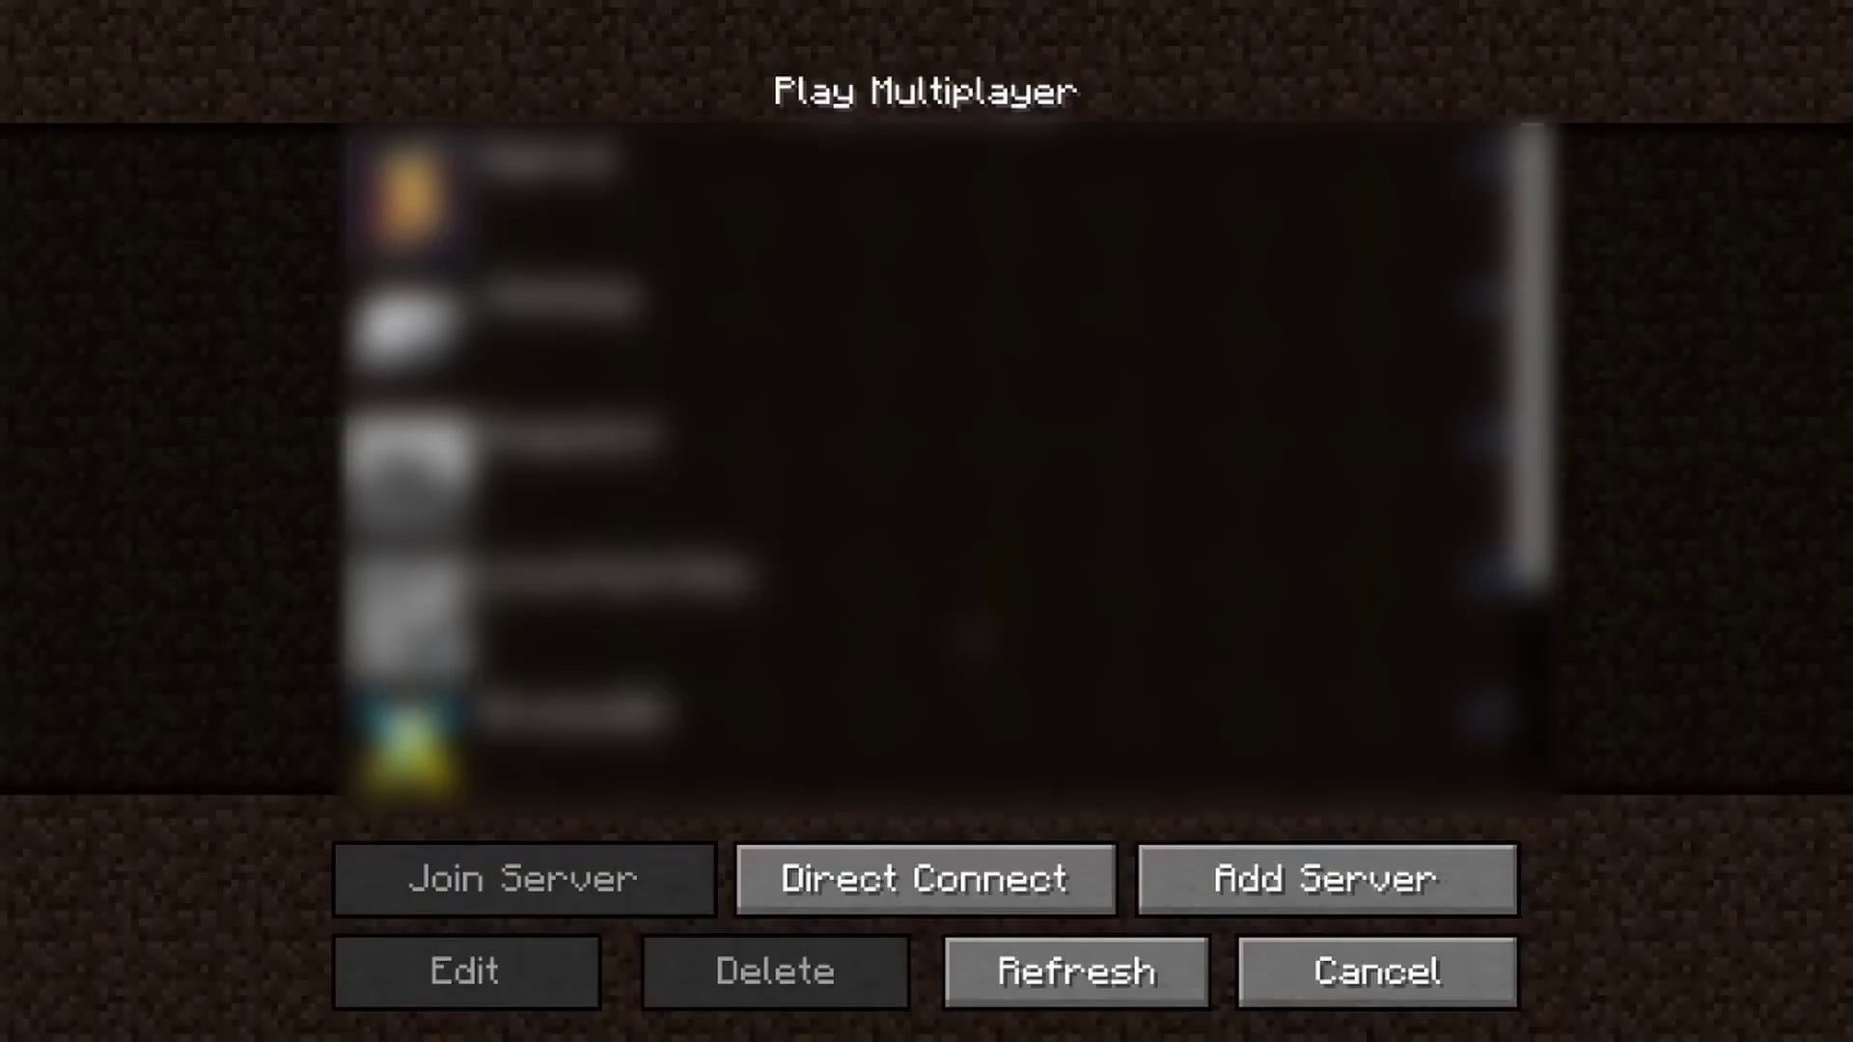
pyautogui.click(886, 886)
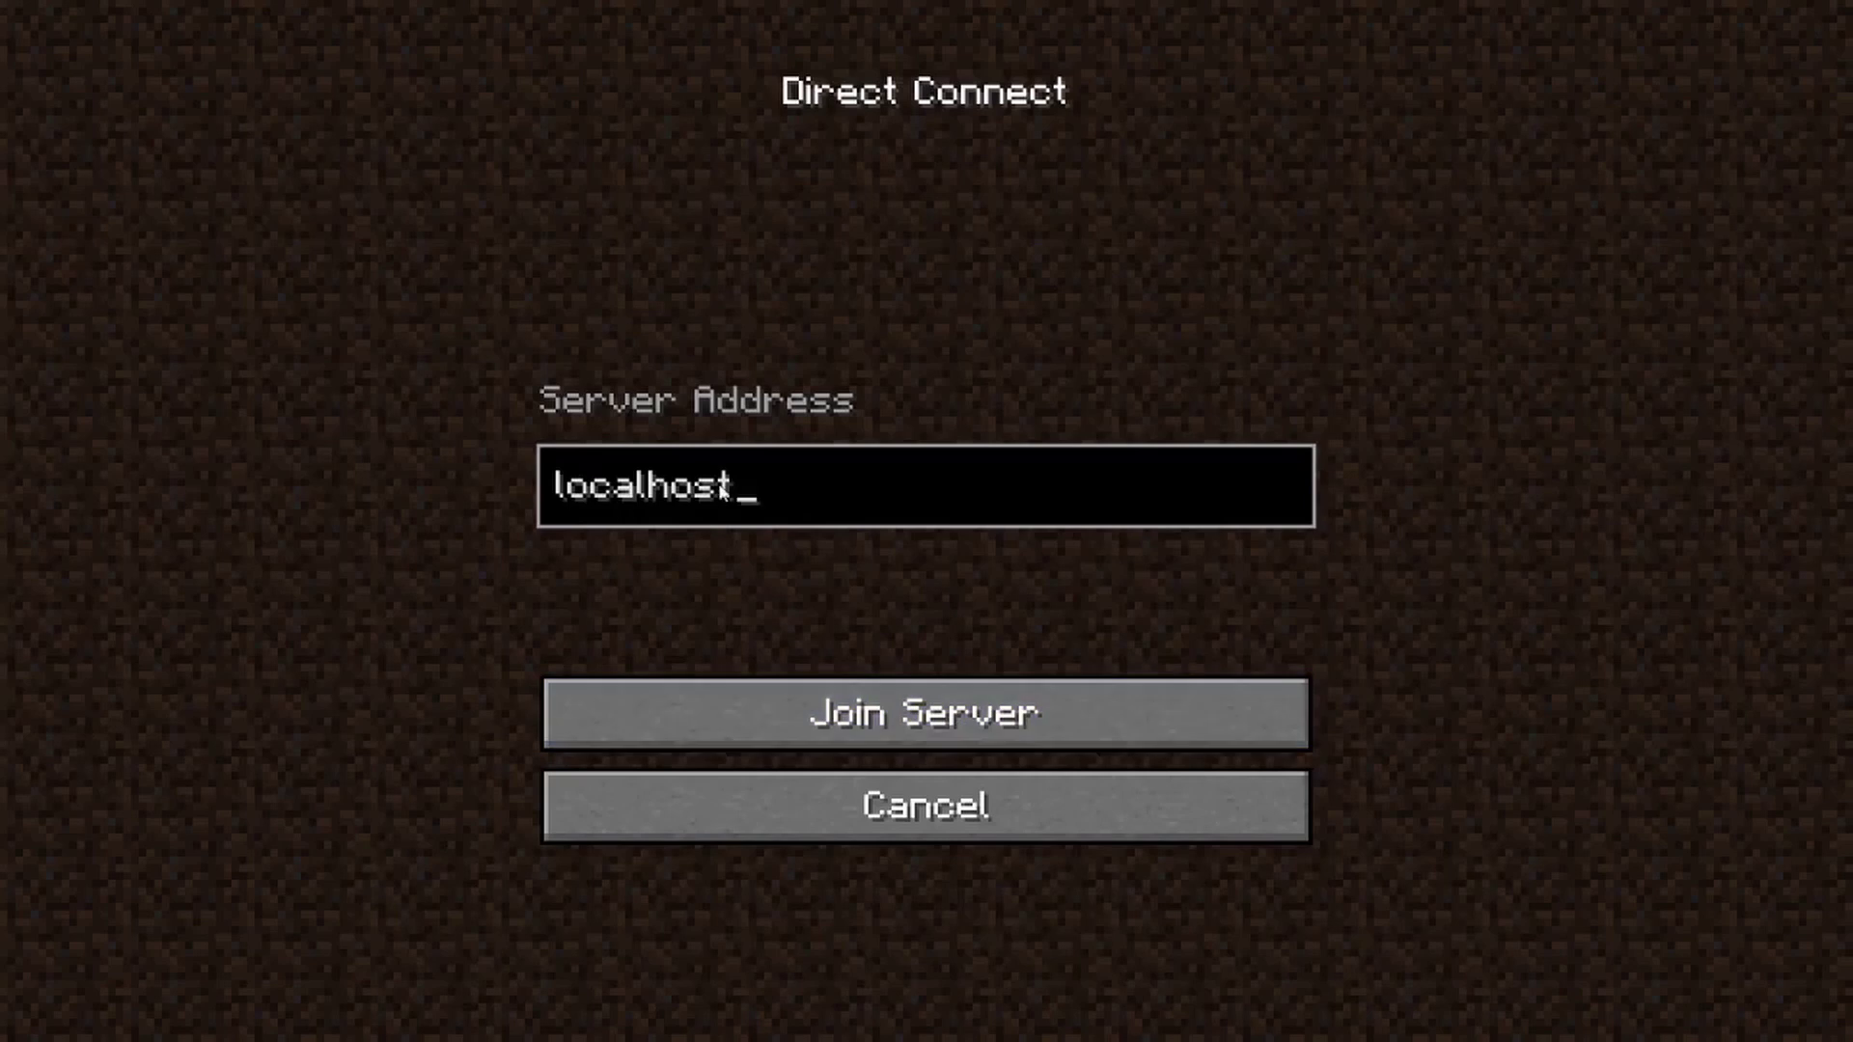
pyautogui.click(869, 803)
pyautogui.click(1322, 875)
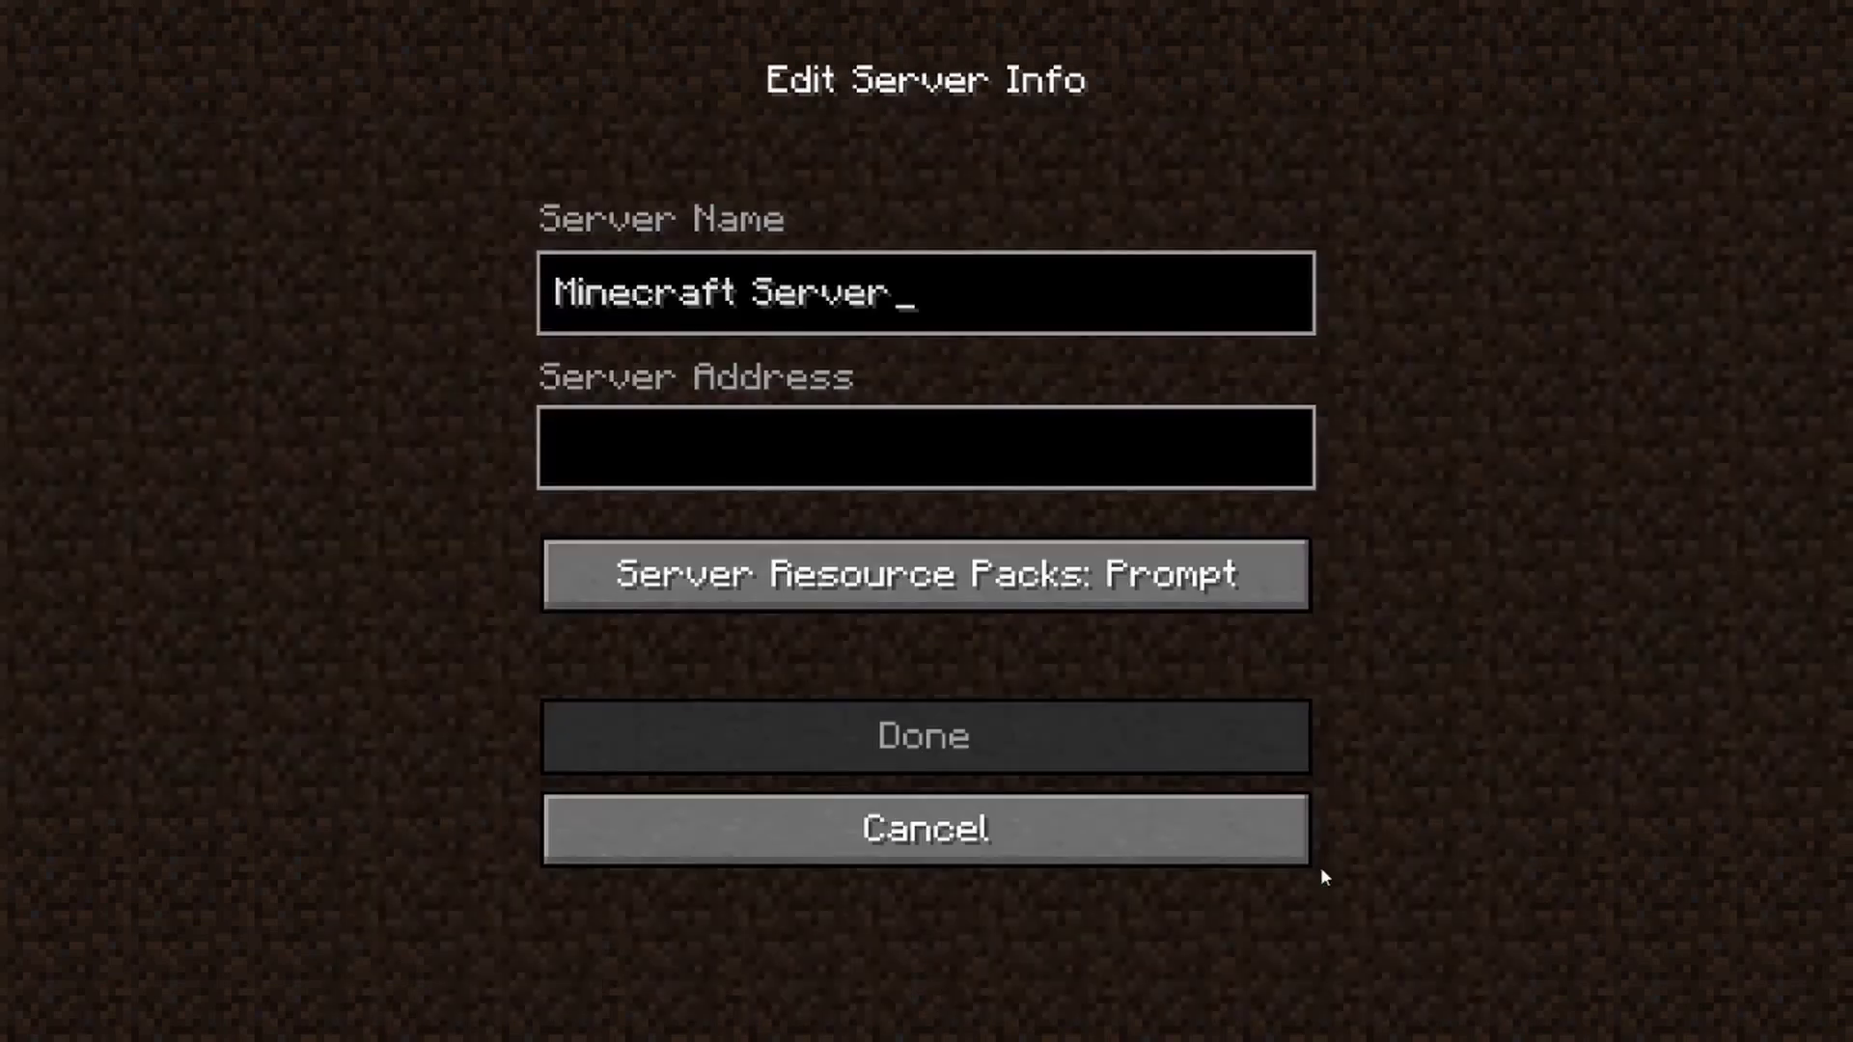
pyautogui.click(682, 450)
pyautogui.click(772, 830)
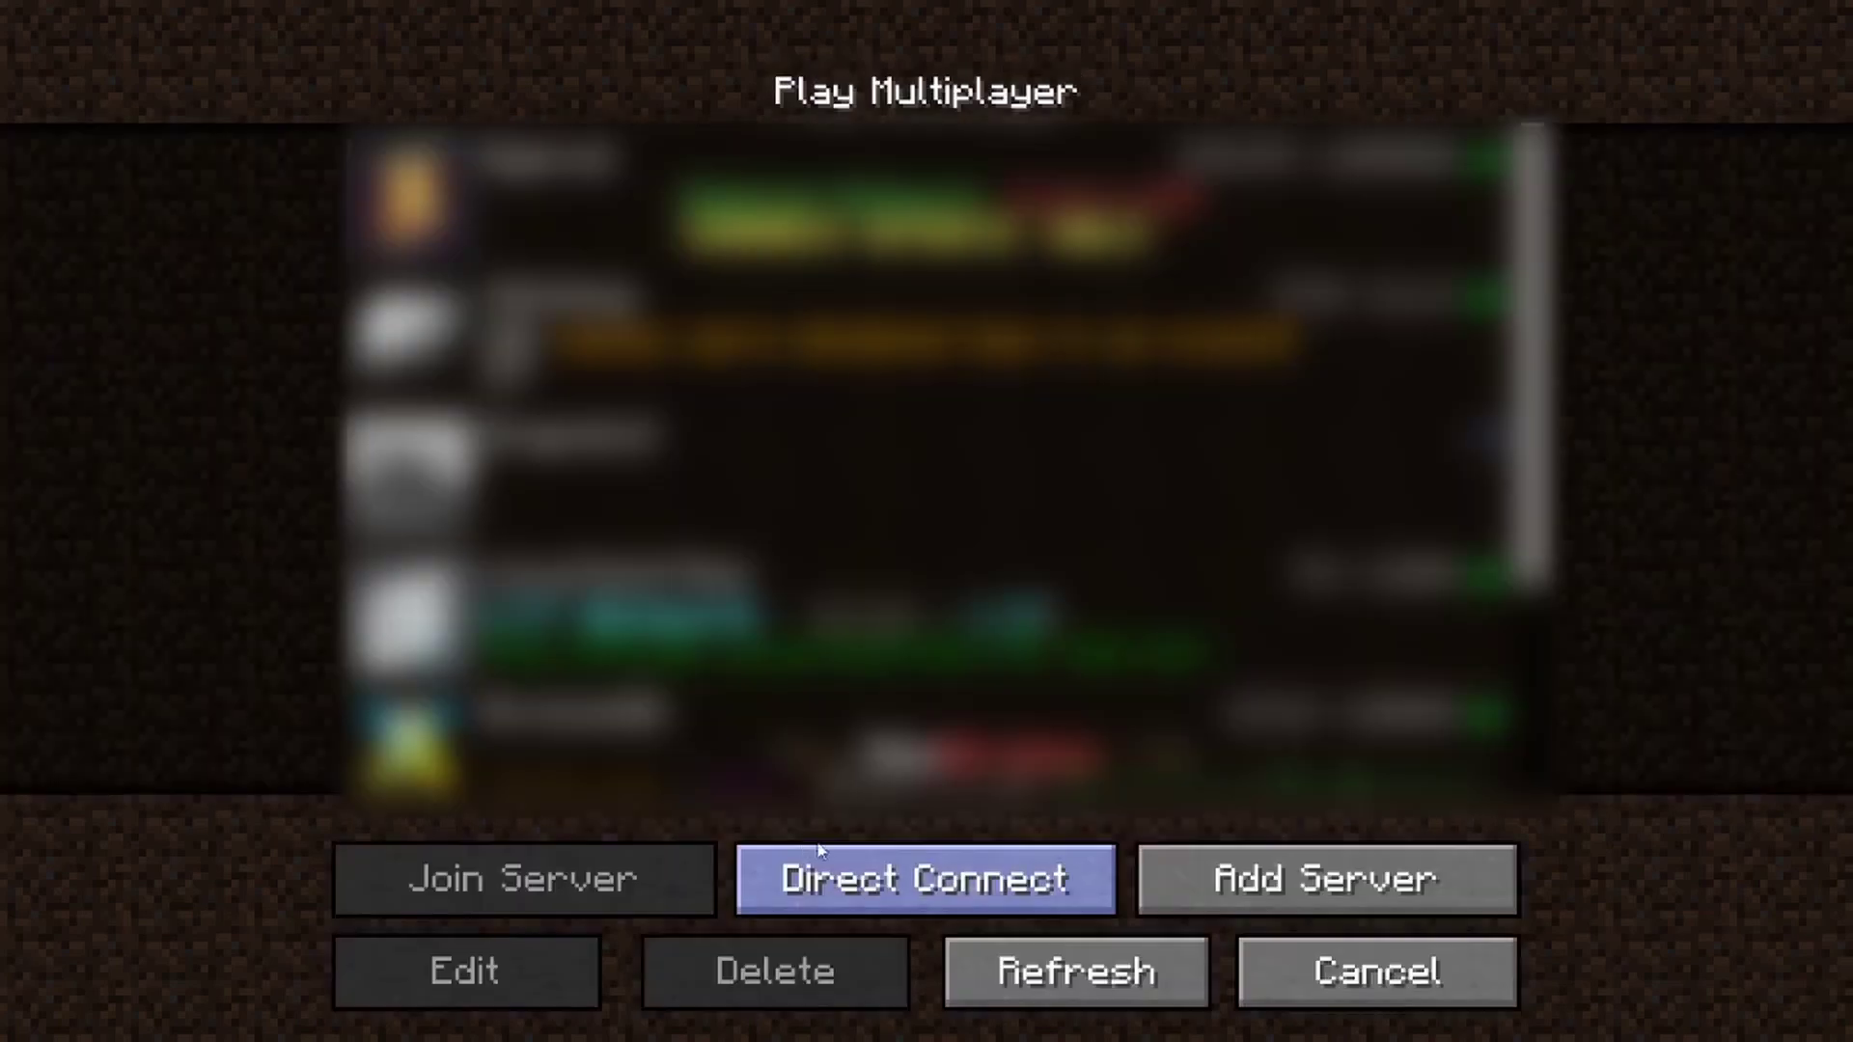
# Step: Join the local server through Direct Connect with the address localhost
pyautogui.click(922, 892)
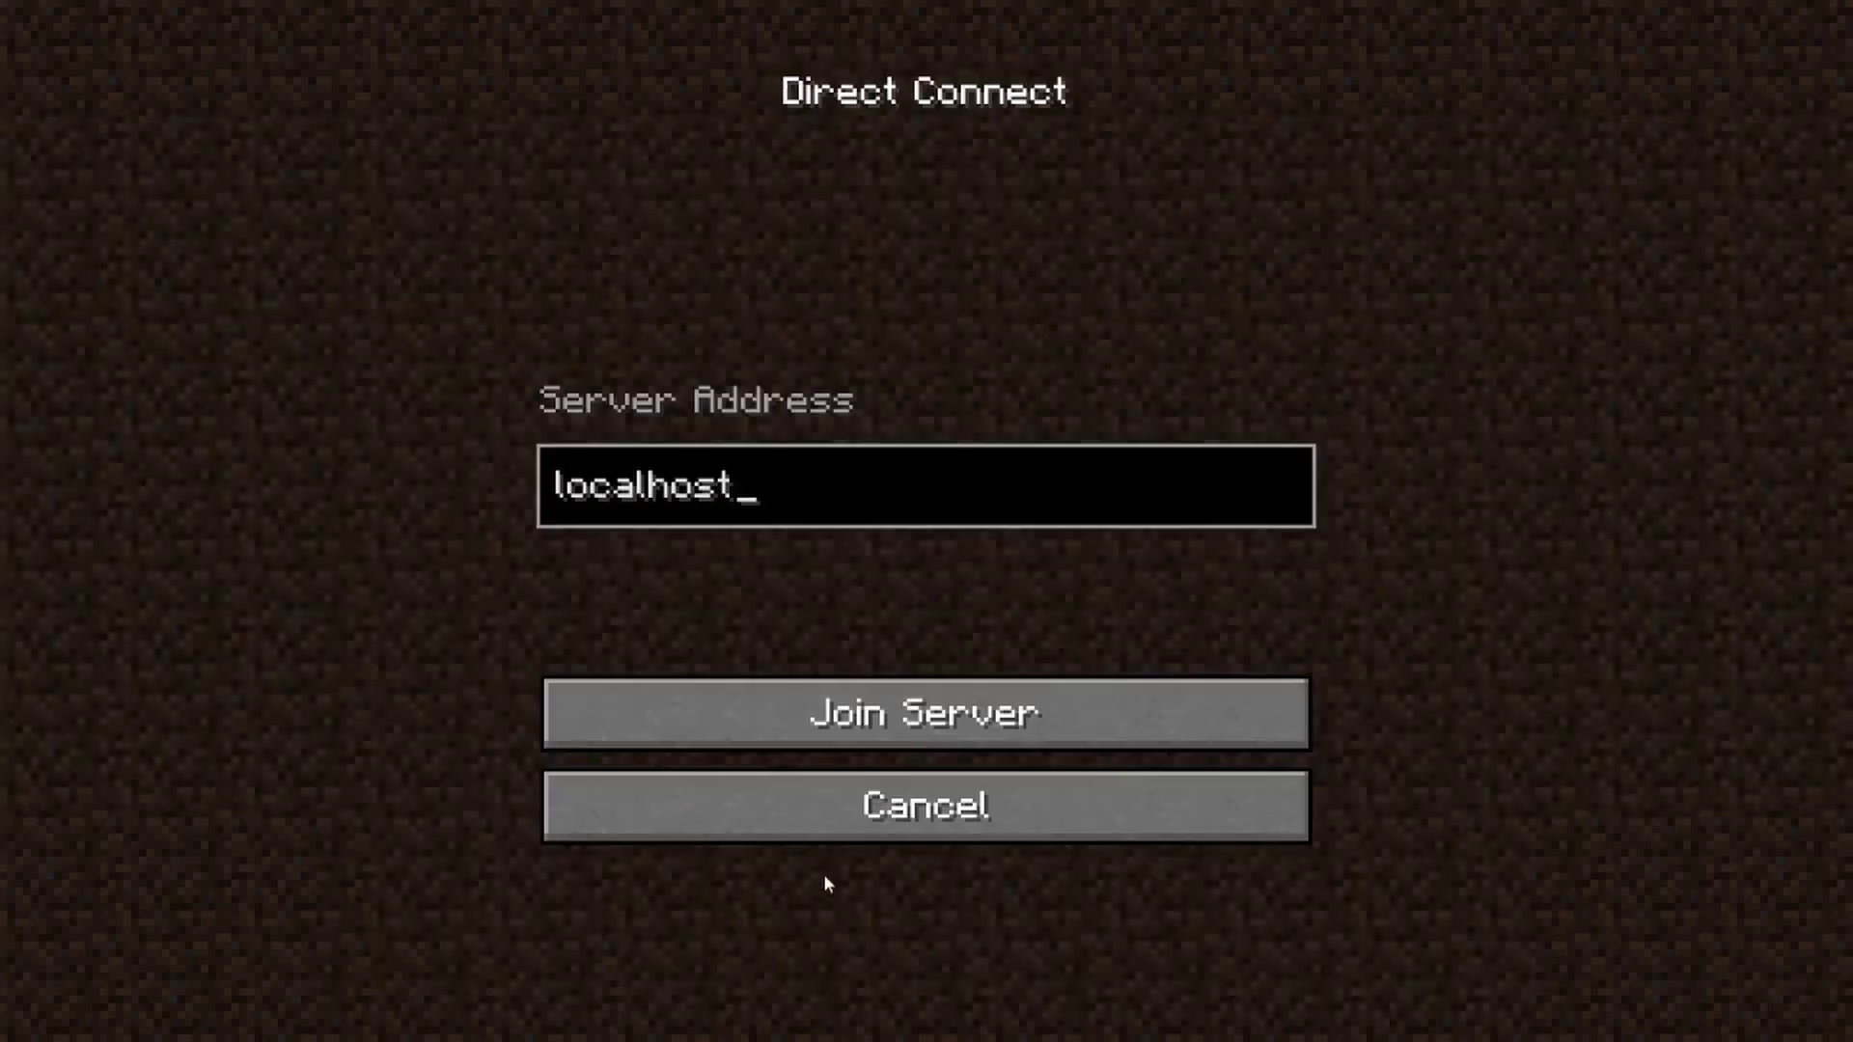
pyautogui.click(835, 719)
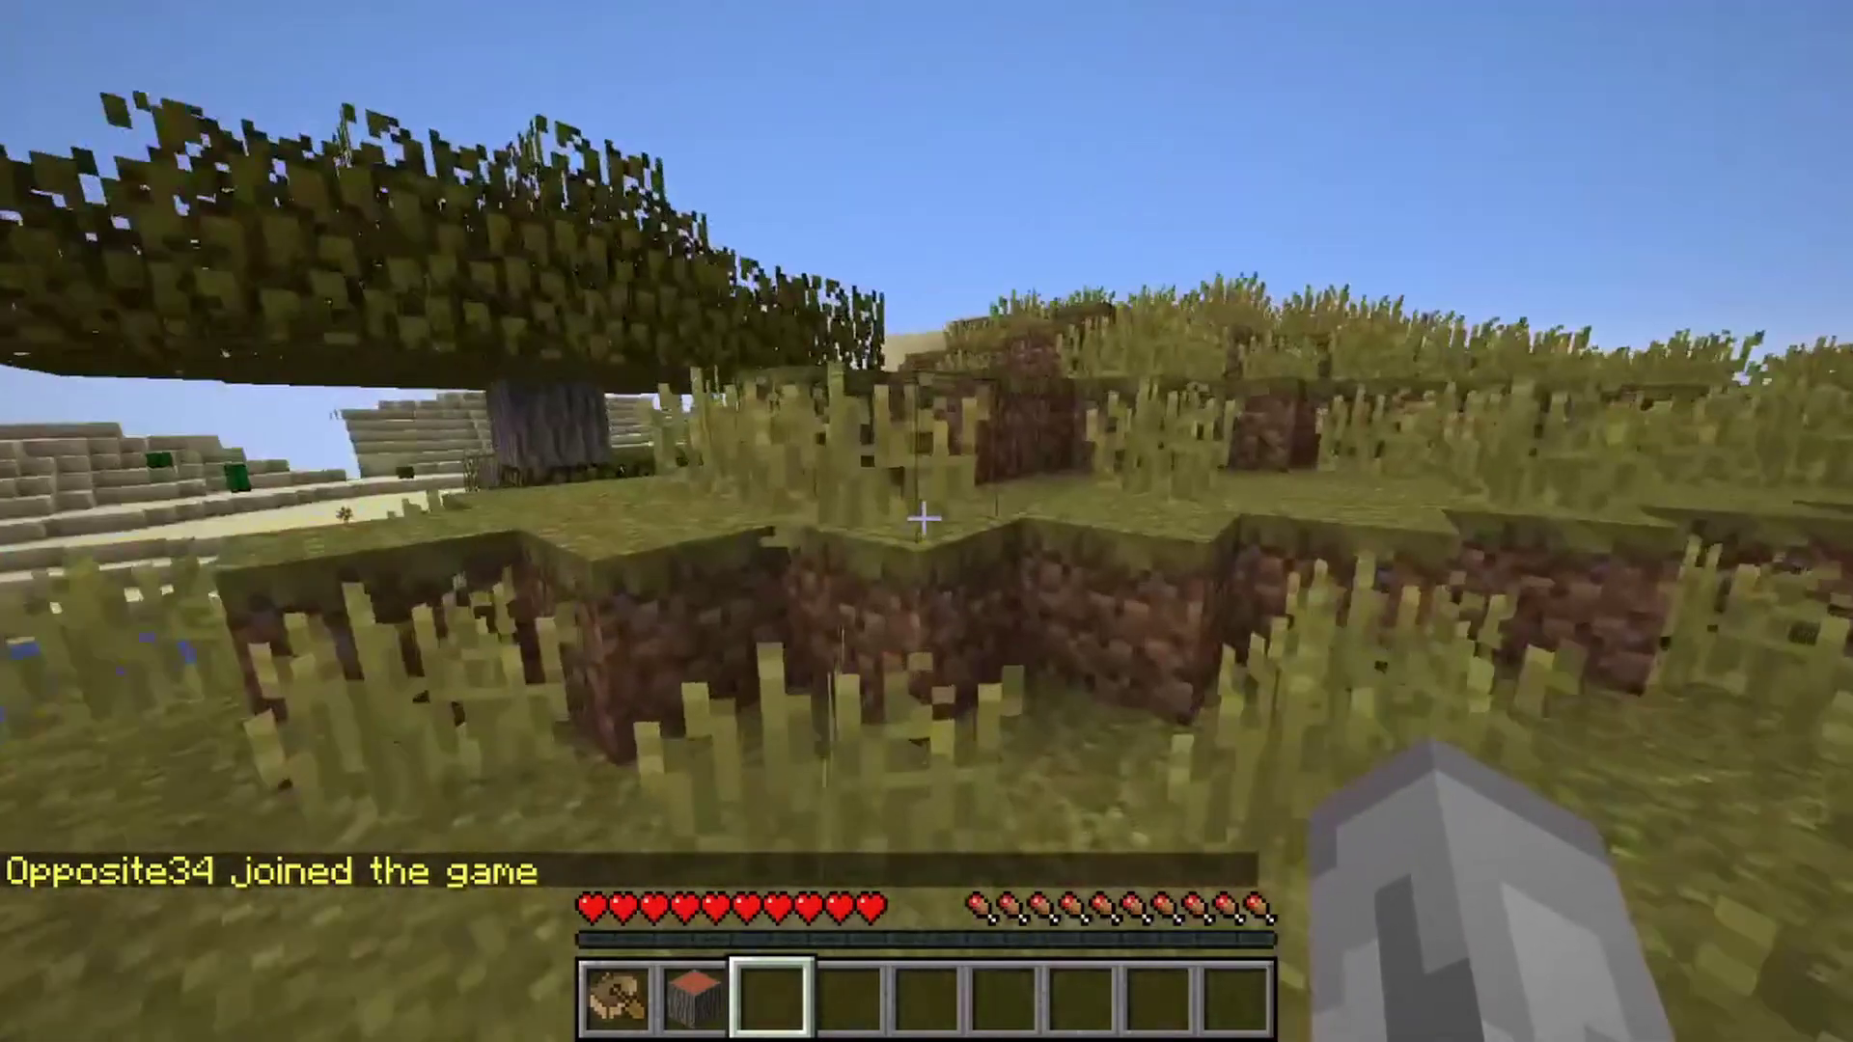
# Step: Chop another acacia log from a nearby tree and craft the two logs into acacia planks
pyautogui.press('w')
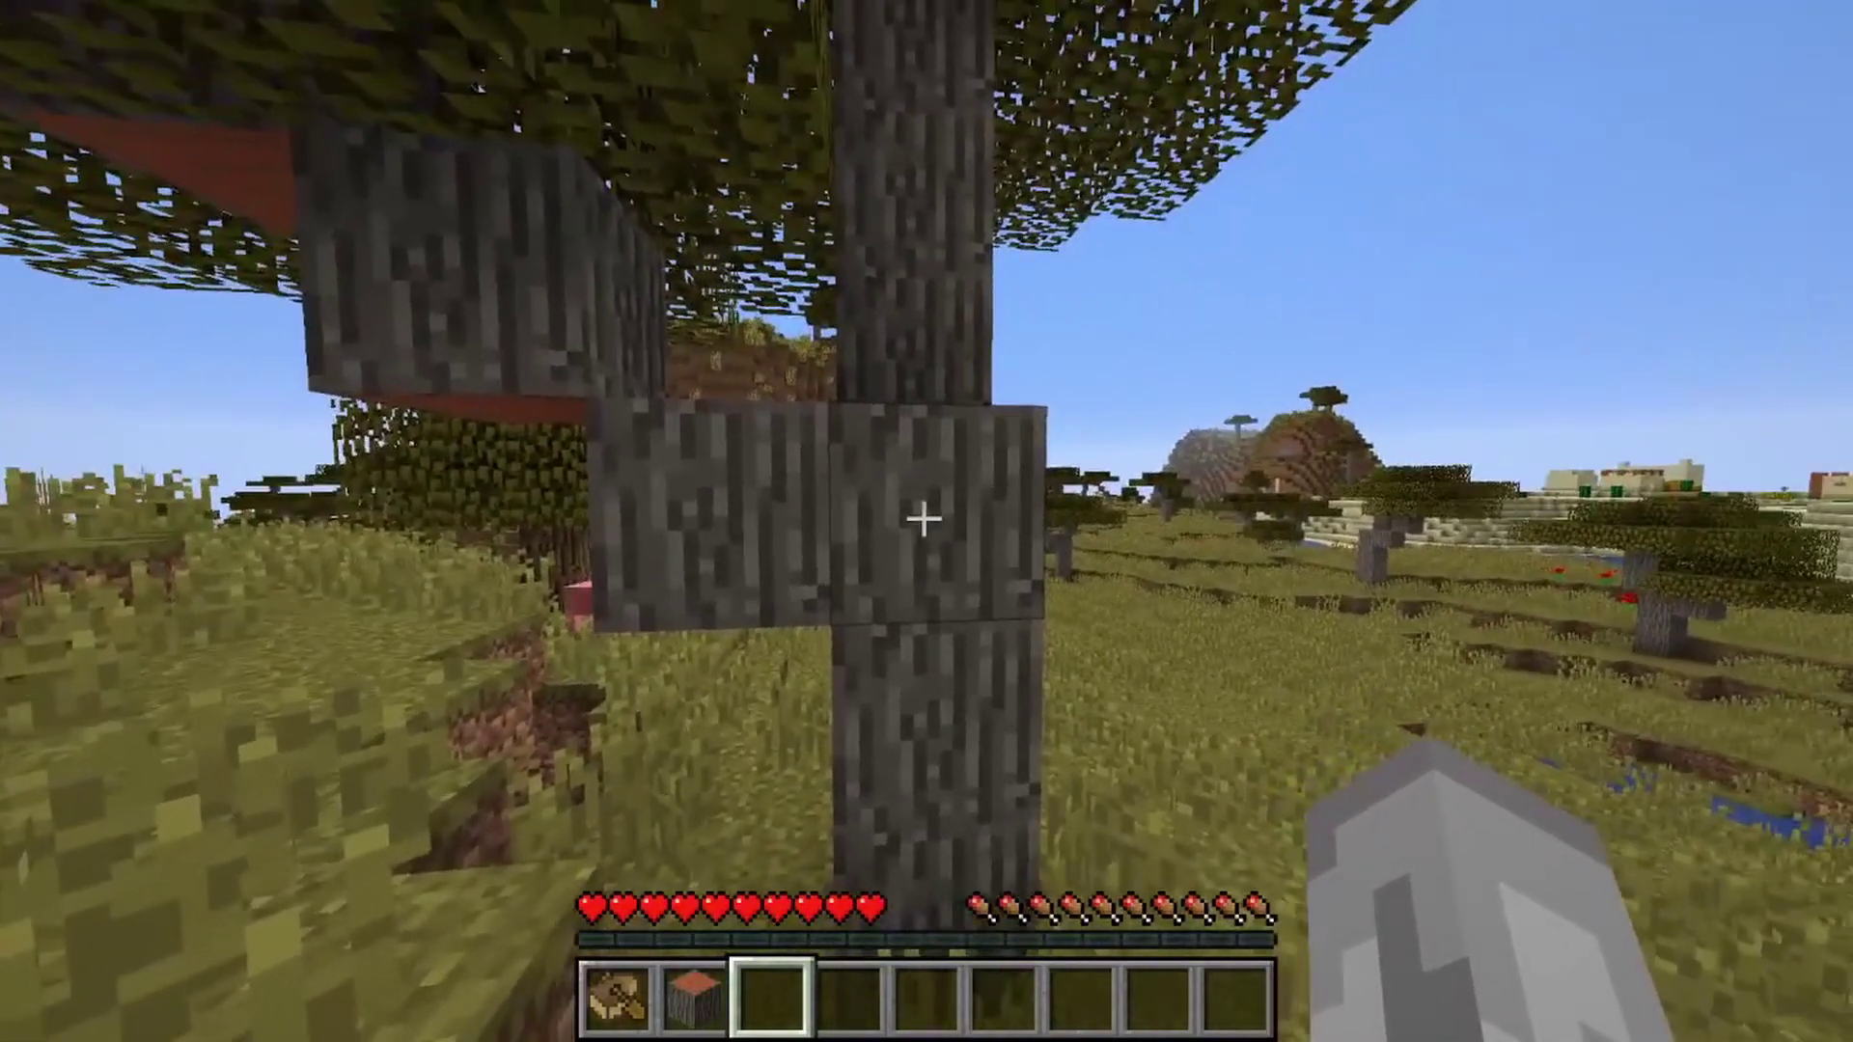
pyautogui.click(924, 519)
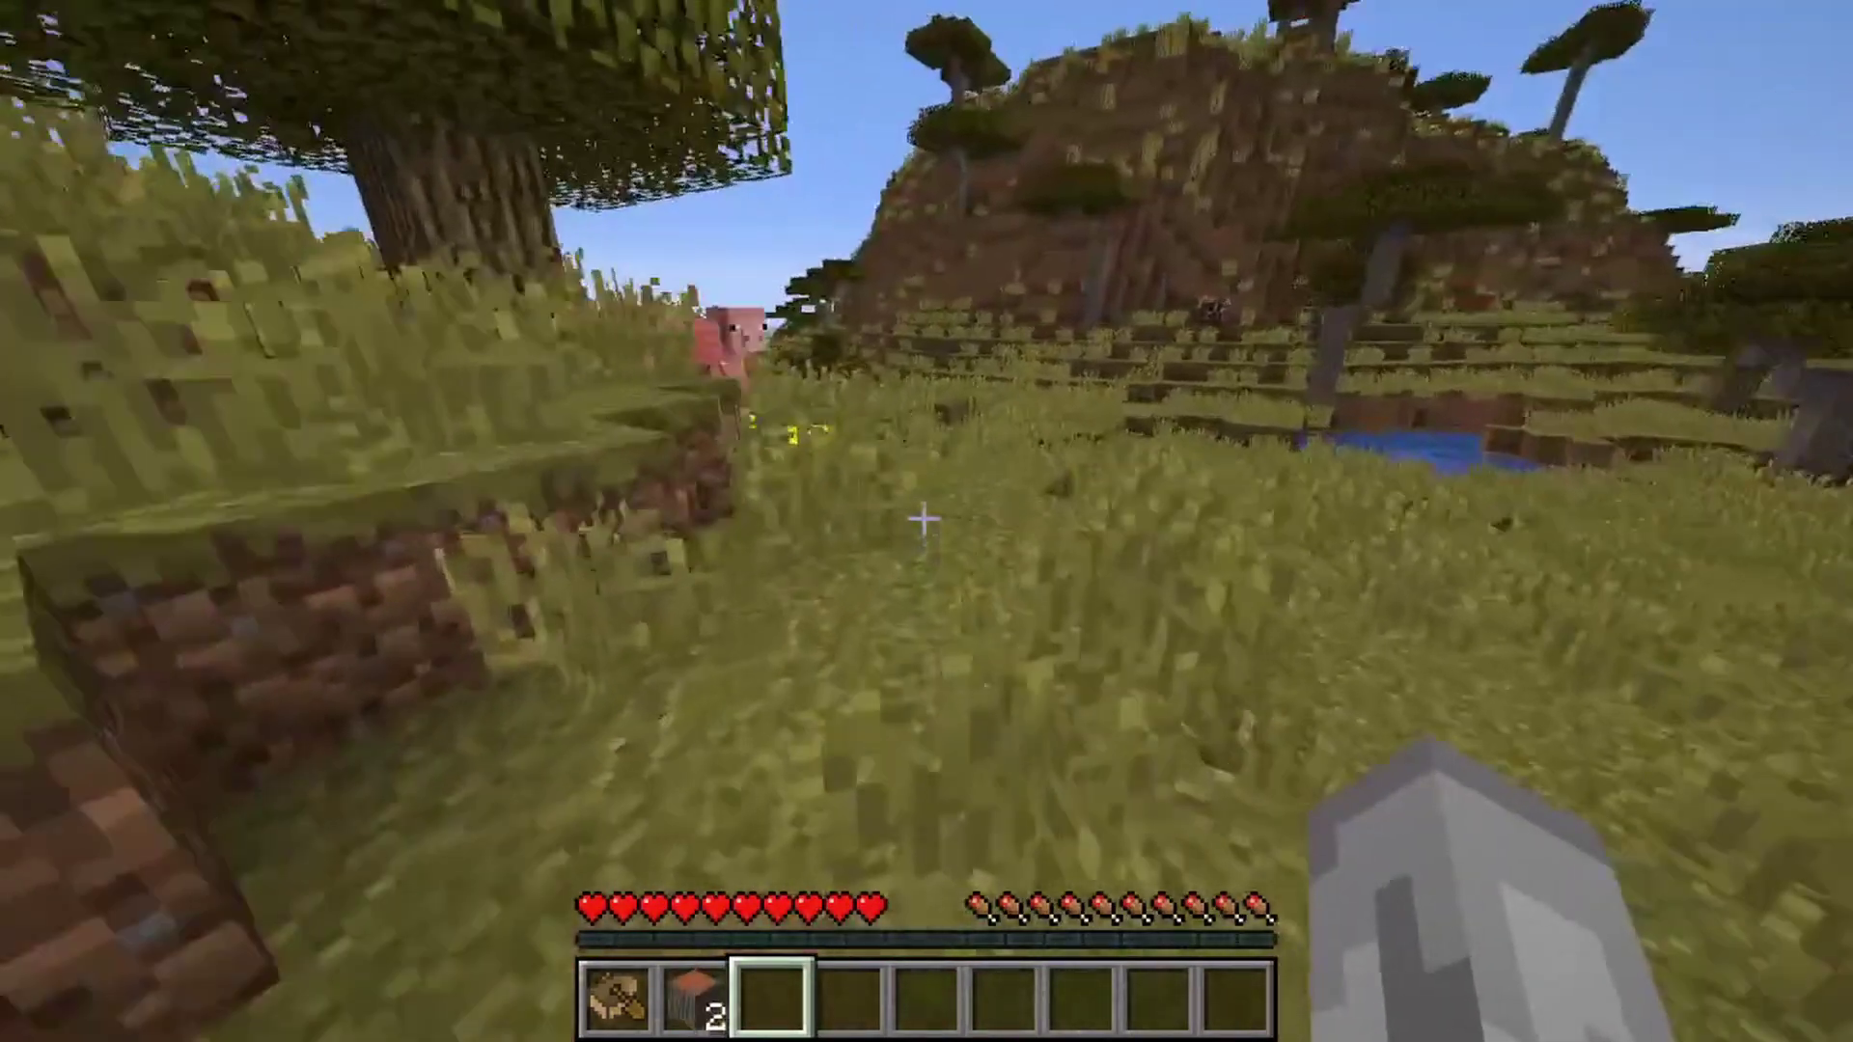
pyautogui.press('e')
pyautogui.click(717, 778)
pyautogui.click(786, 778)
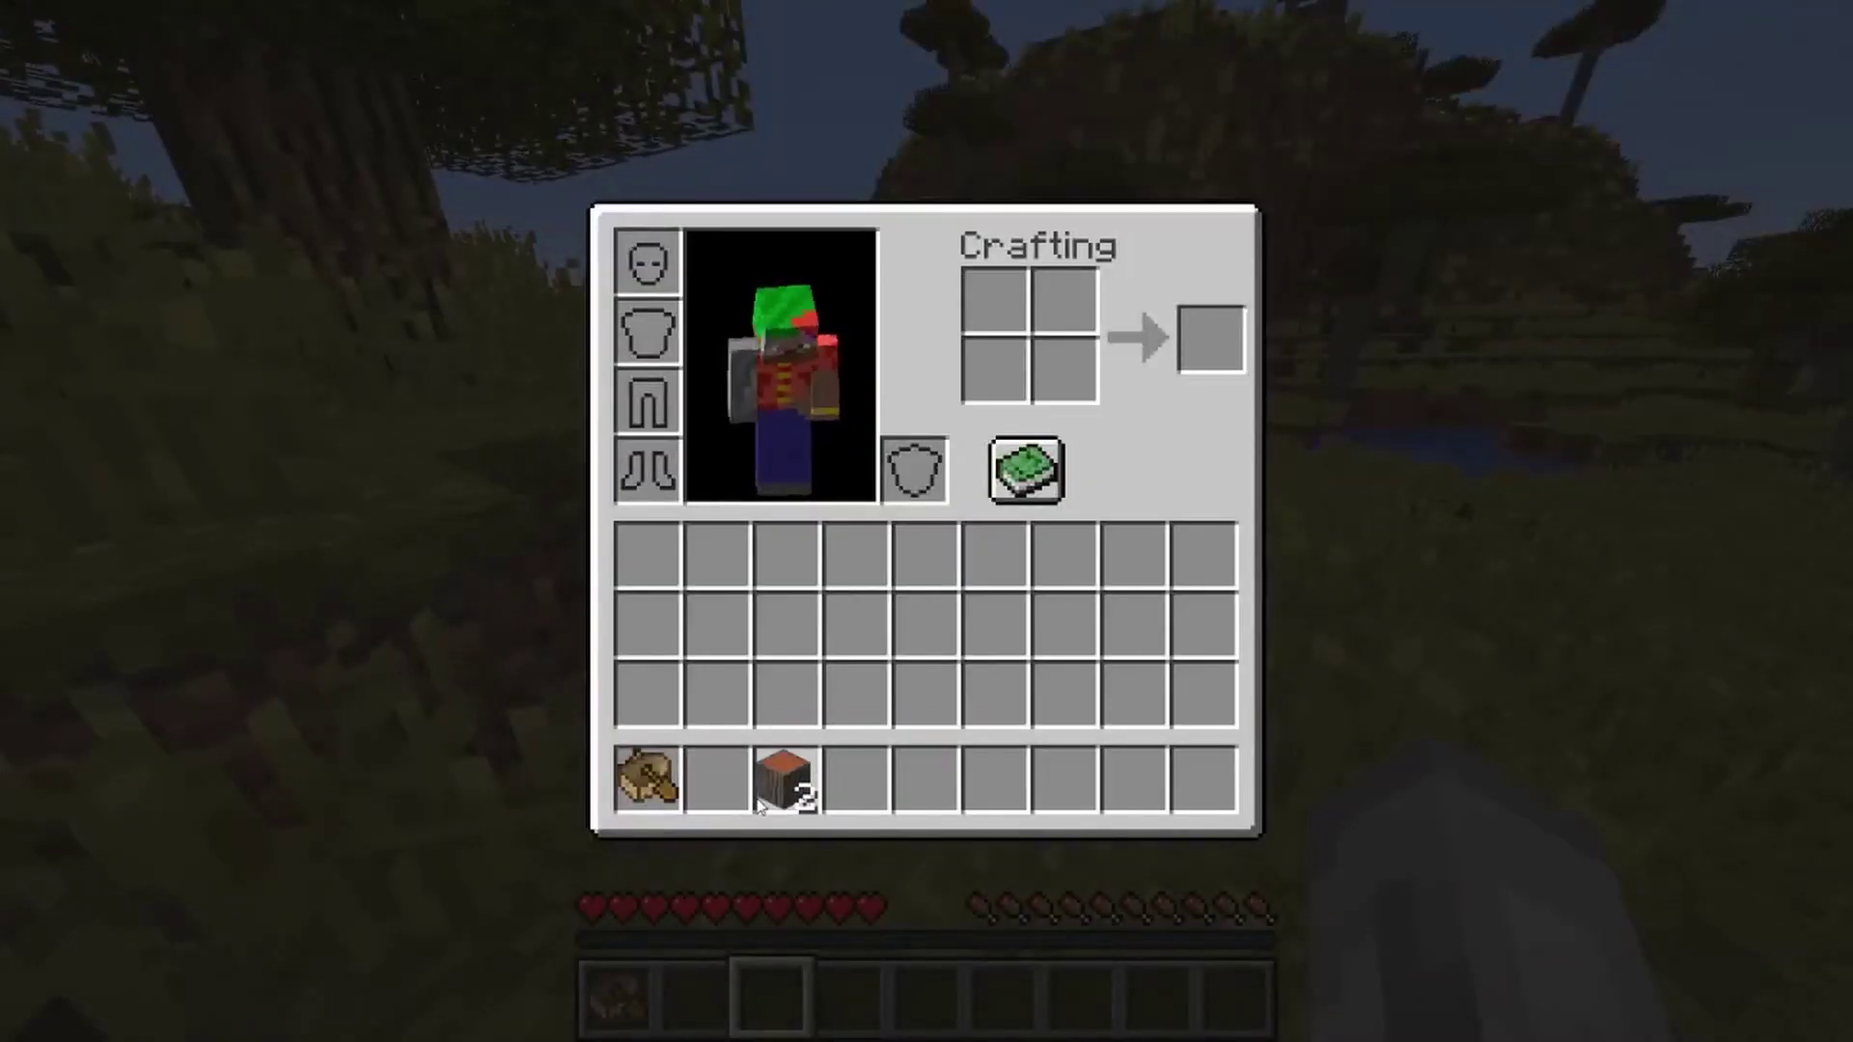
pyautogui.press('3')
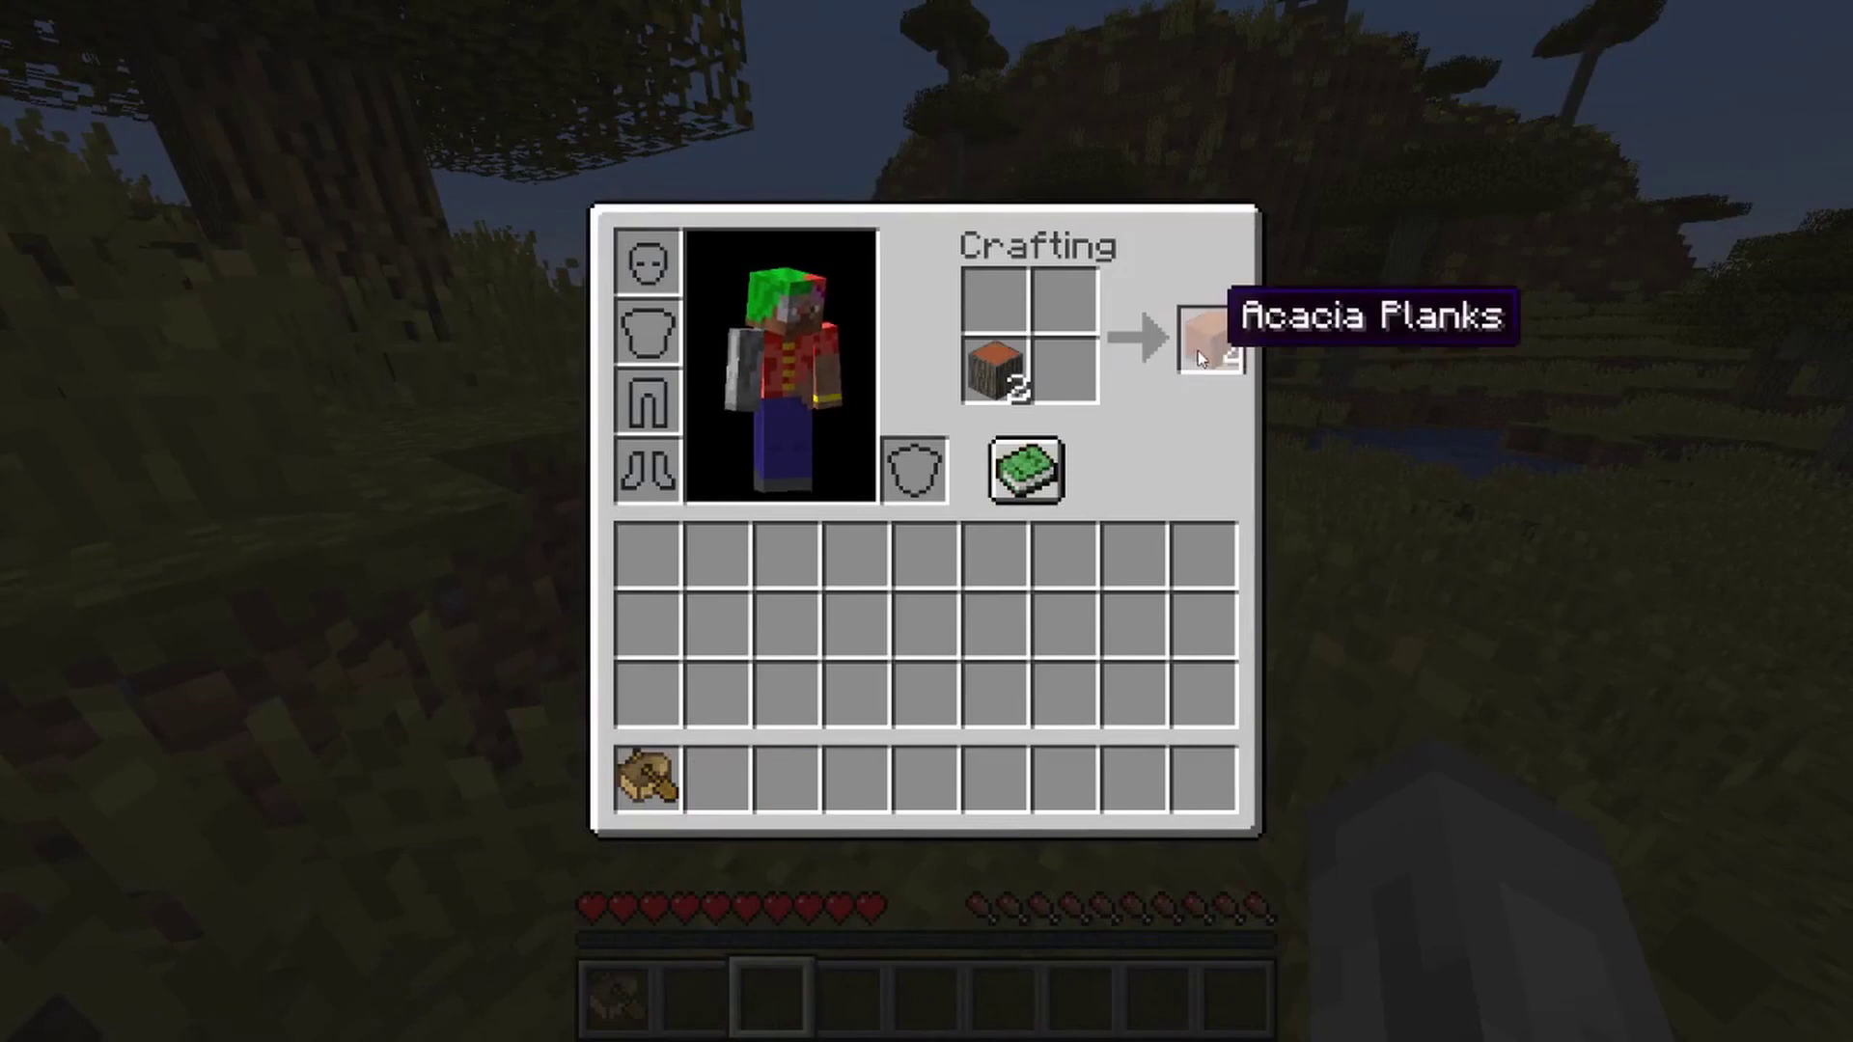
pyautogui.keyDown('shift'); pyautogui.click(1197, 350); pyautogui.keyUp('shift')
pyautogui.press('9')
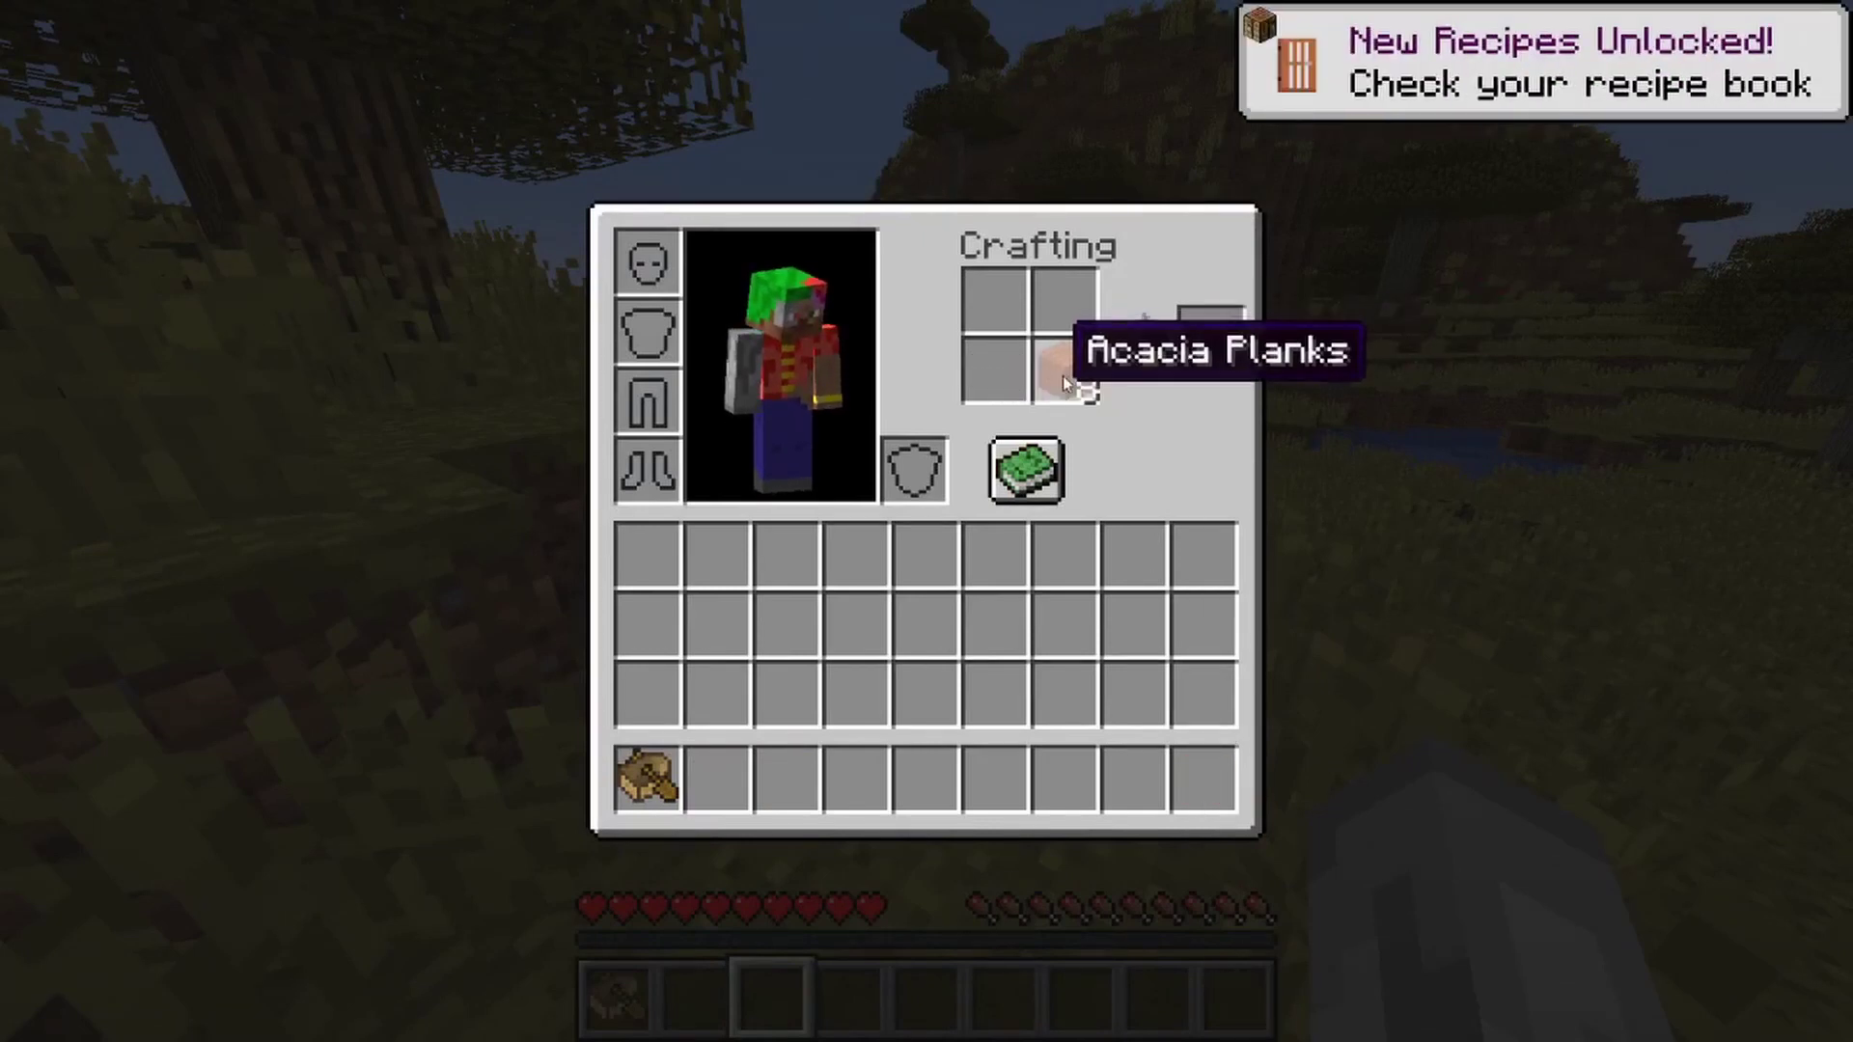
# Step: Craft a crafting table from four acacia planks and put it with the leftover planks in the hotbar
pyautogui.rightClick(1062, 374)
pyautogui.moveTo(993, 364); pyautogui.dragTo(1185, 367)
pyautogui.keyDown('shift'); pyautogui.click(1211, 338); pyautogui.keyUp('shift')
pyautogui.keyDown('shift'); pyautogui.click(1063, 372); pyautogui.keyUp('shift')
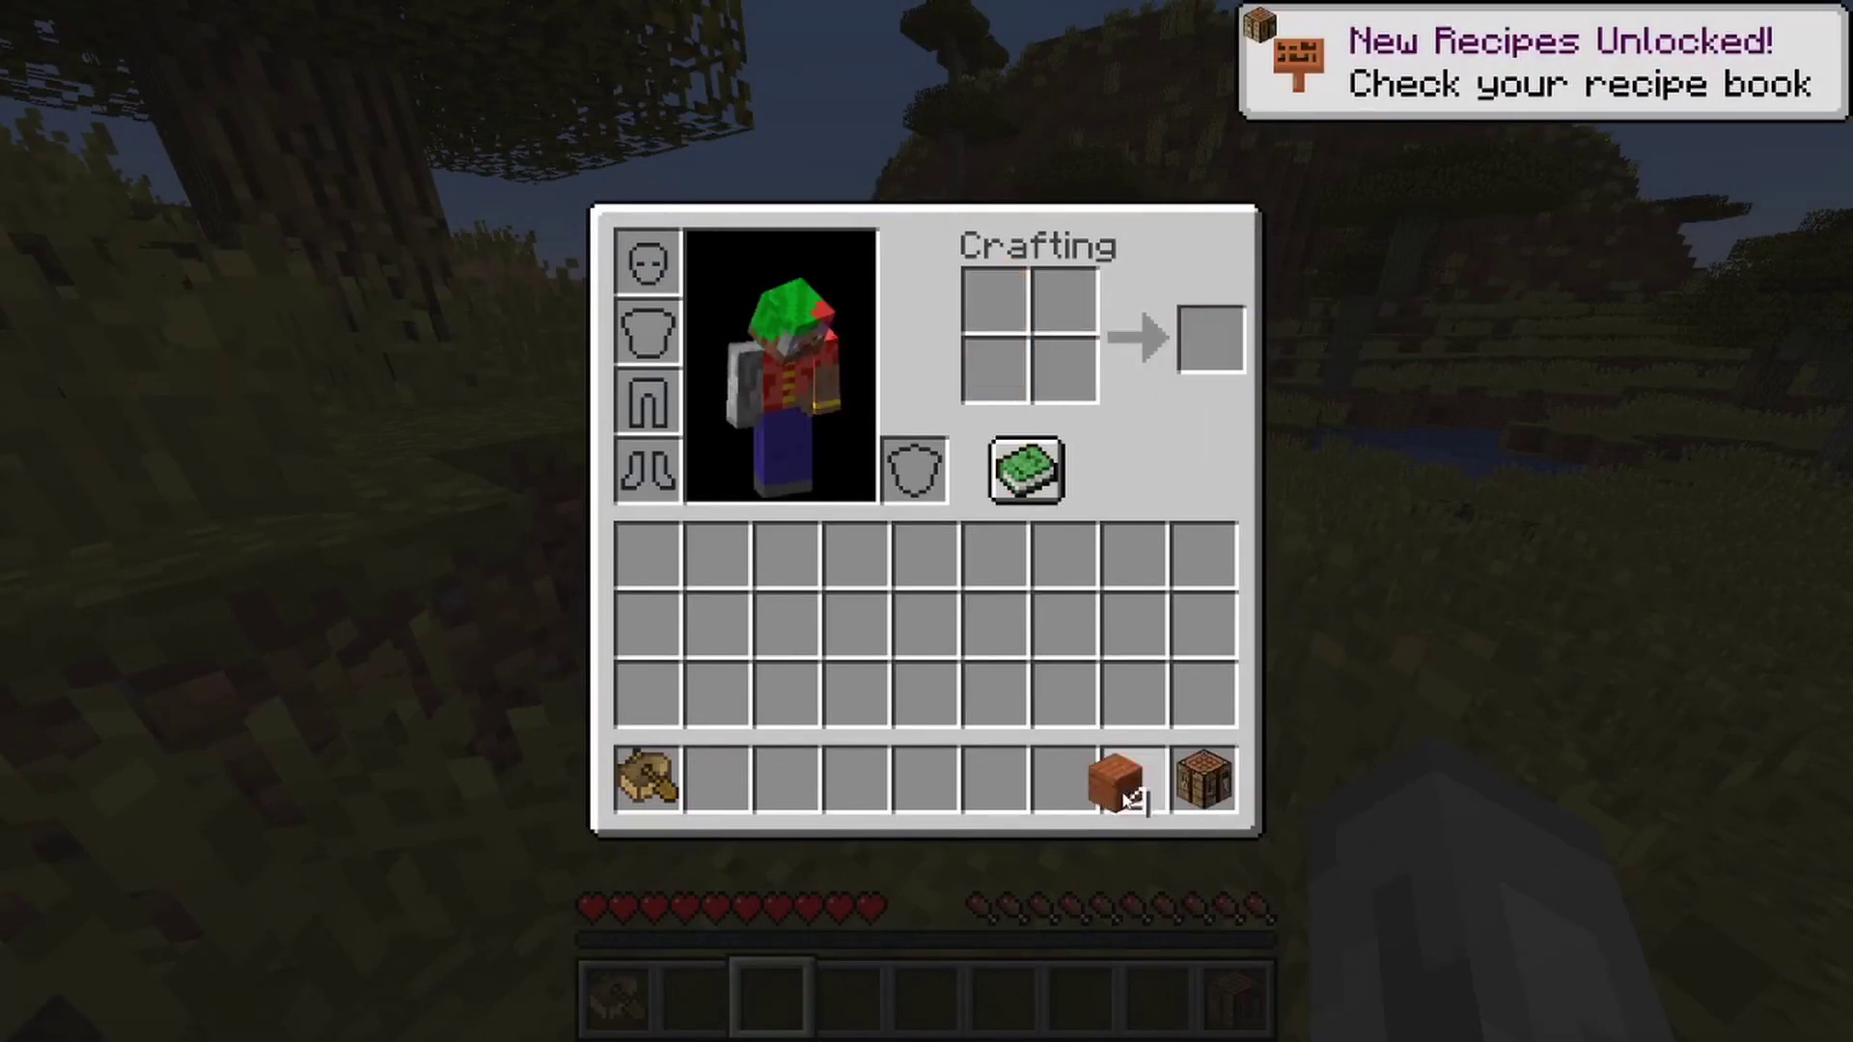
pyautogui.press('e')
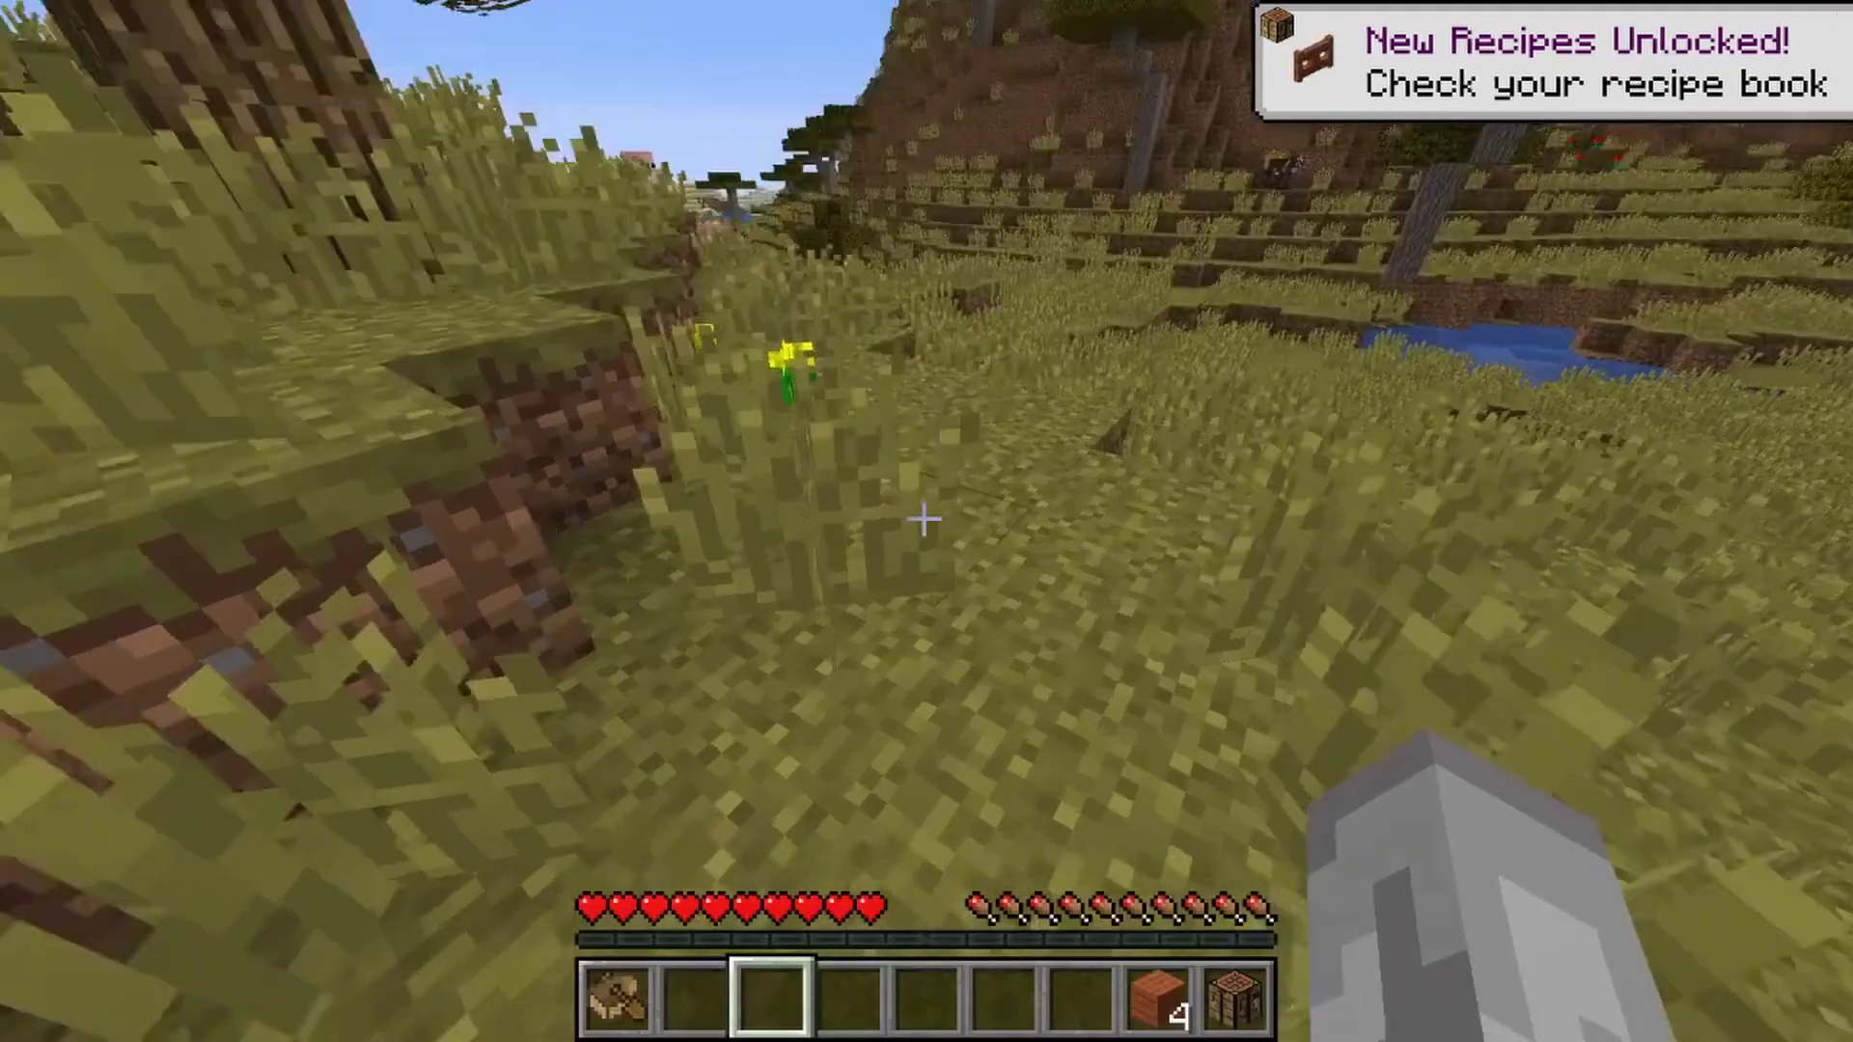
# Step: Place the crafting table on the grass ahead and open its crafting grid
pyautogui.scroll(-5, 927, 521)
pyautogui.scroll(-1, 926, 522)
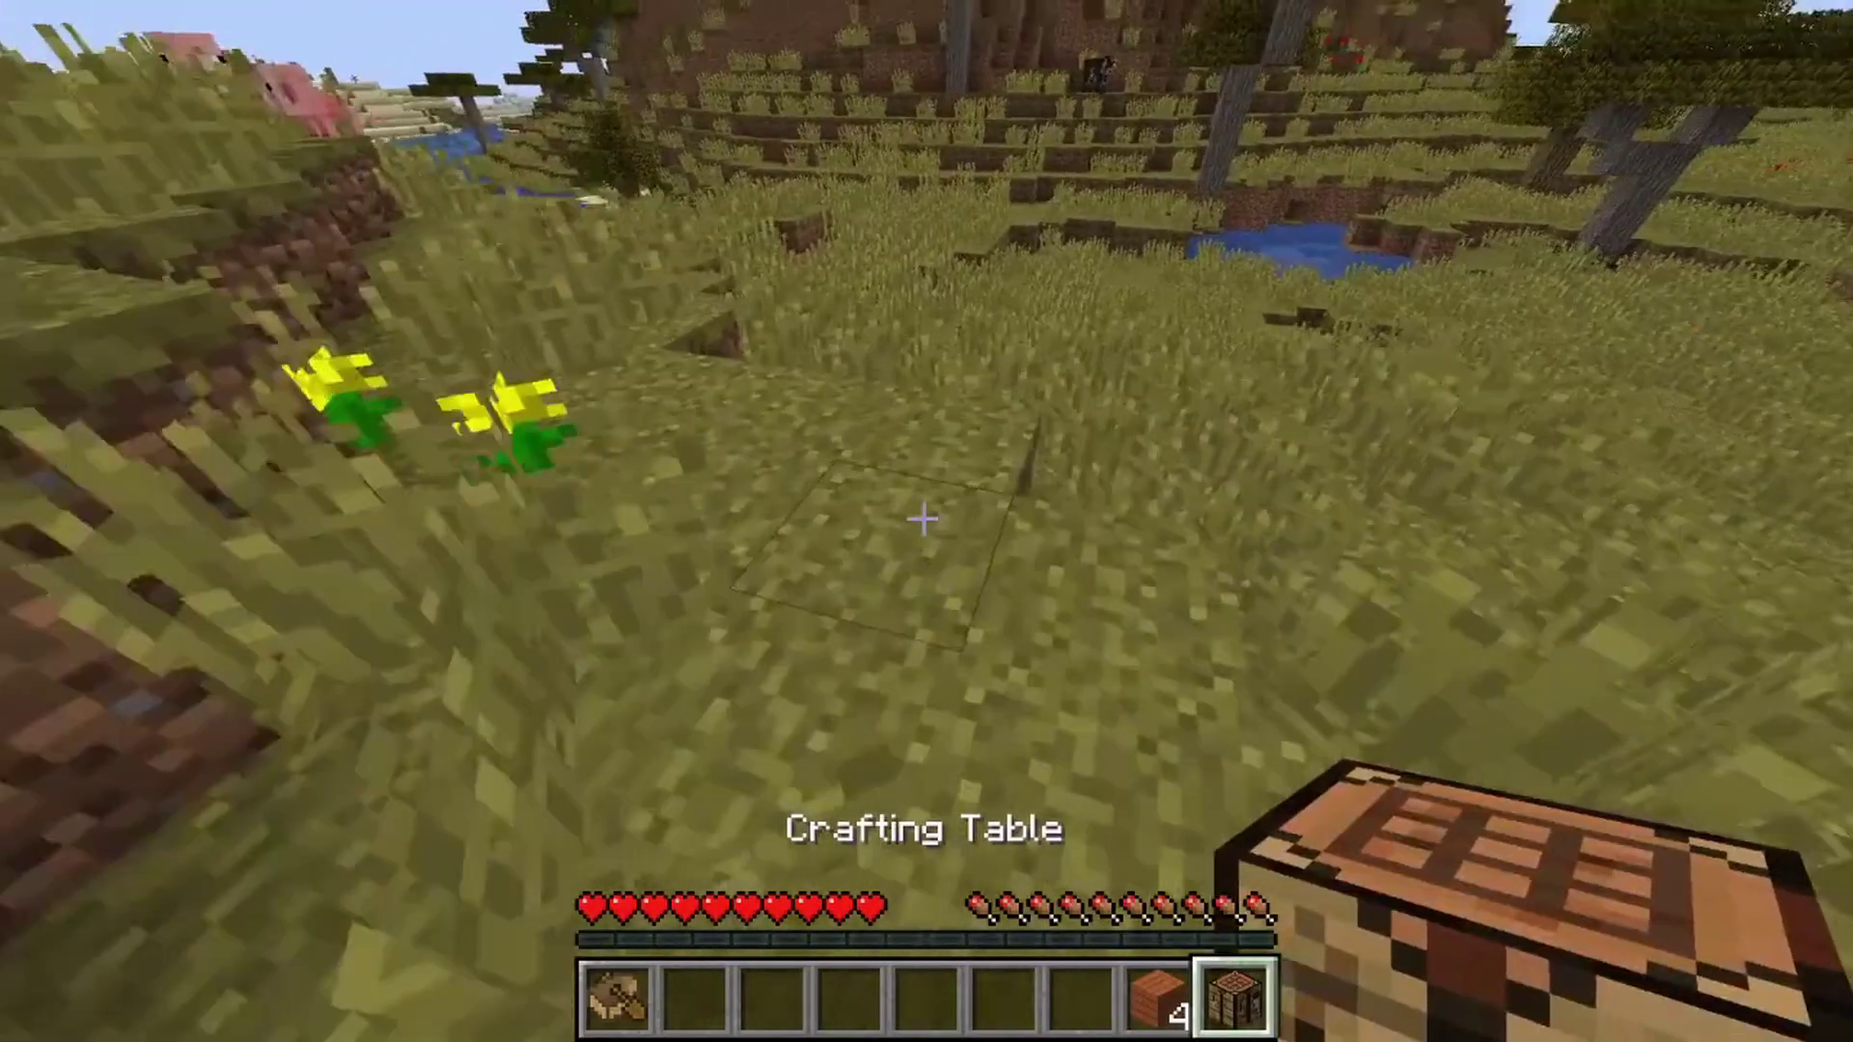
pyautogui.rightClick(926, 521)
pyautogui.rightClick(927, 521)
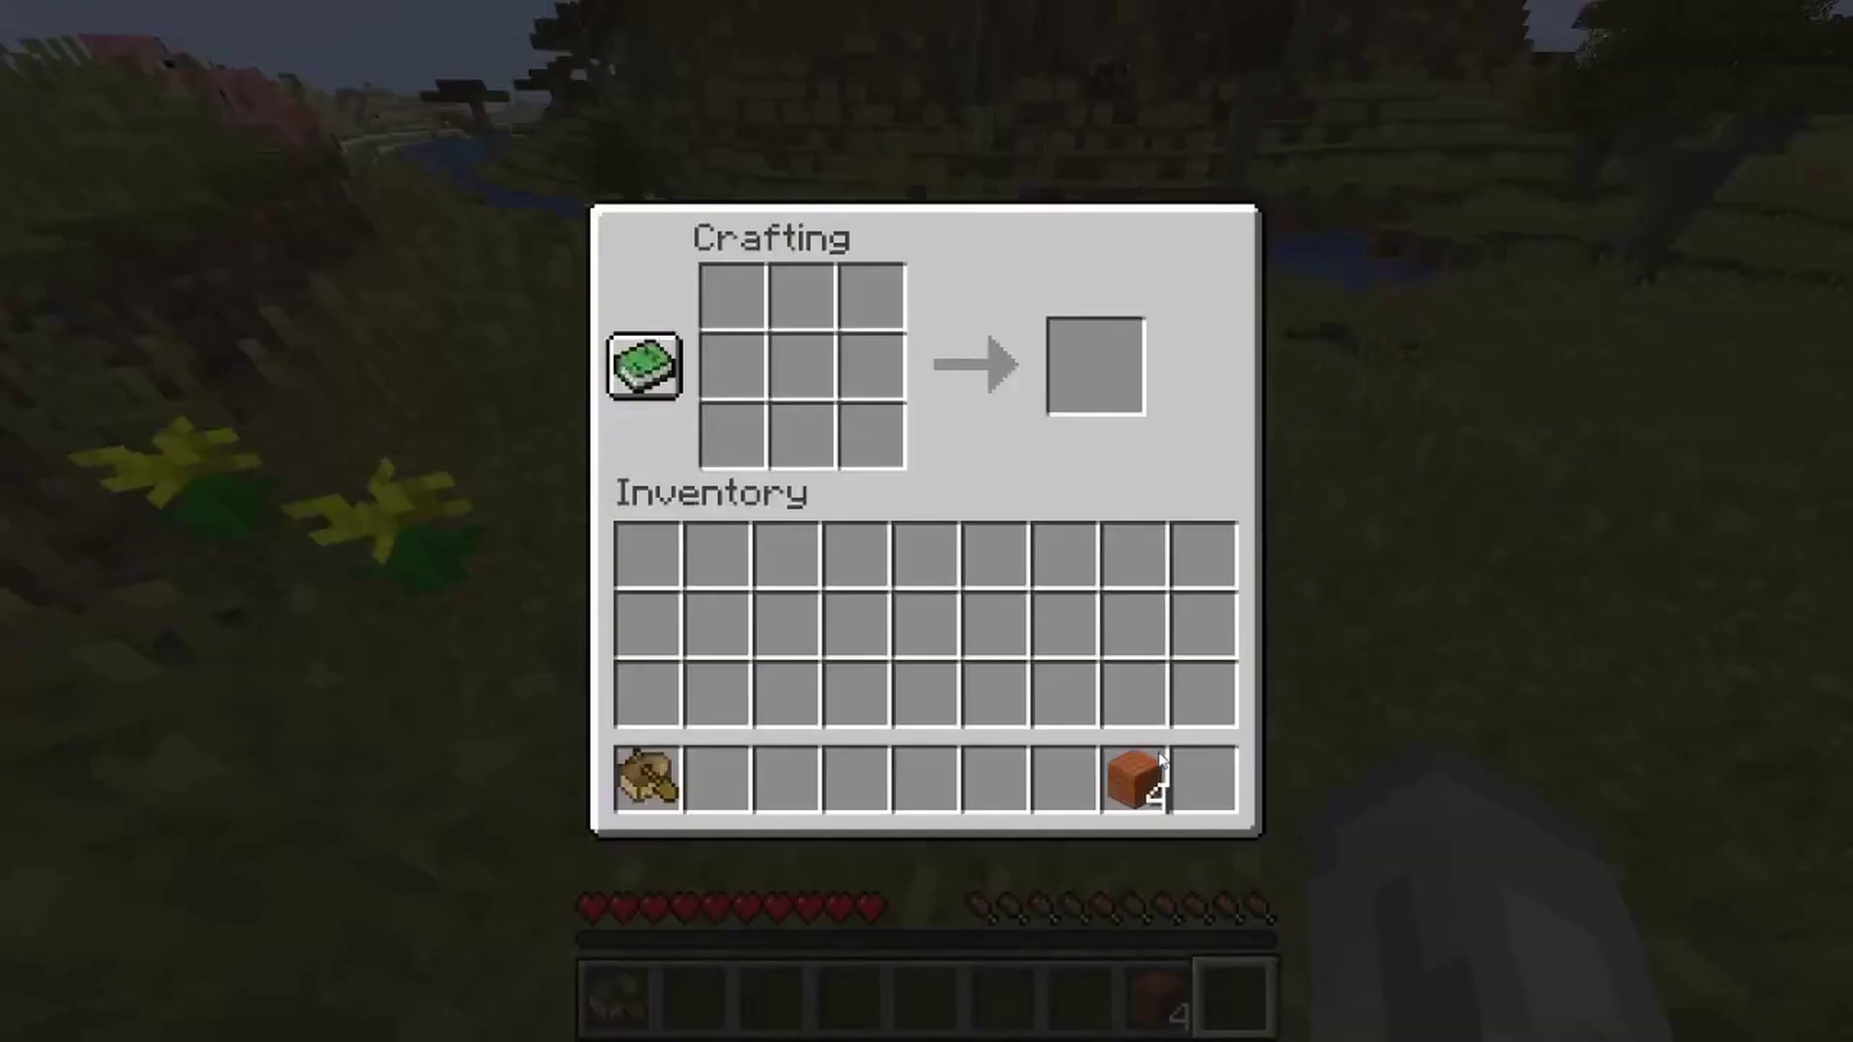
# Step: Craft four sticks from two acacia planks at the crafting table
pyautogui.press('8')
pyautogui.click(809, 376)
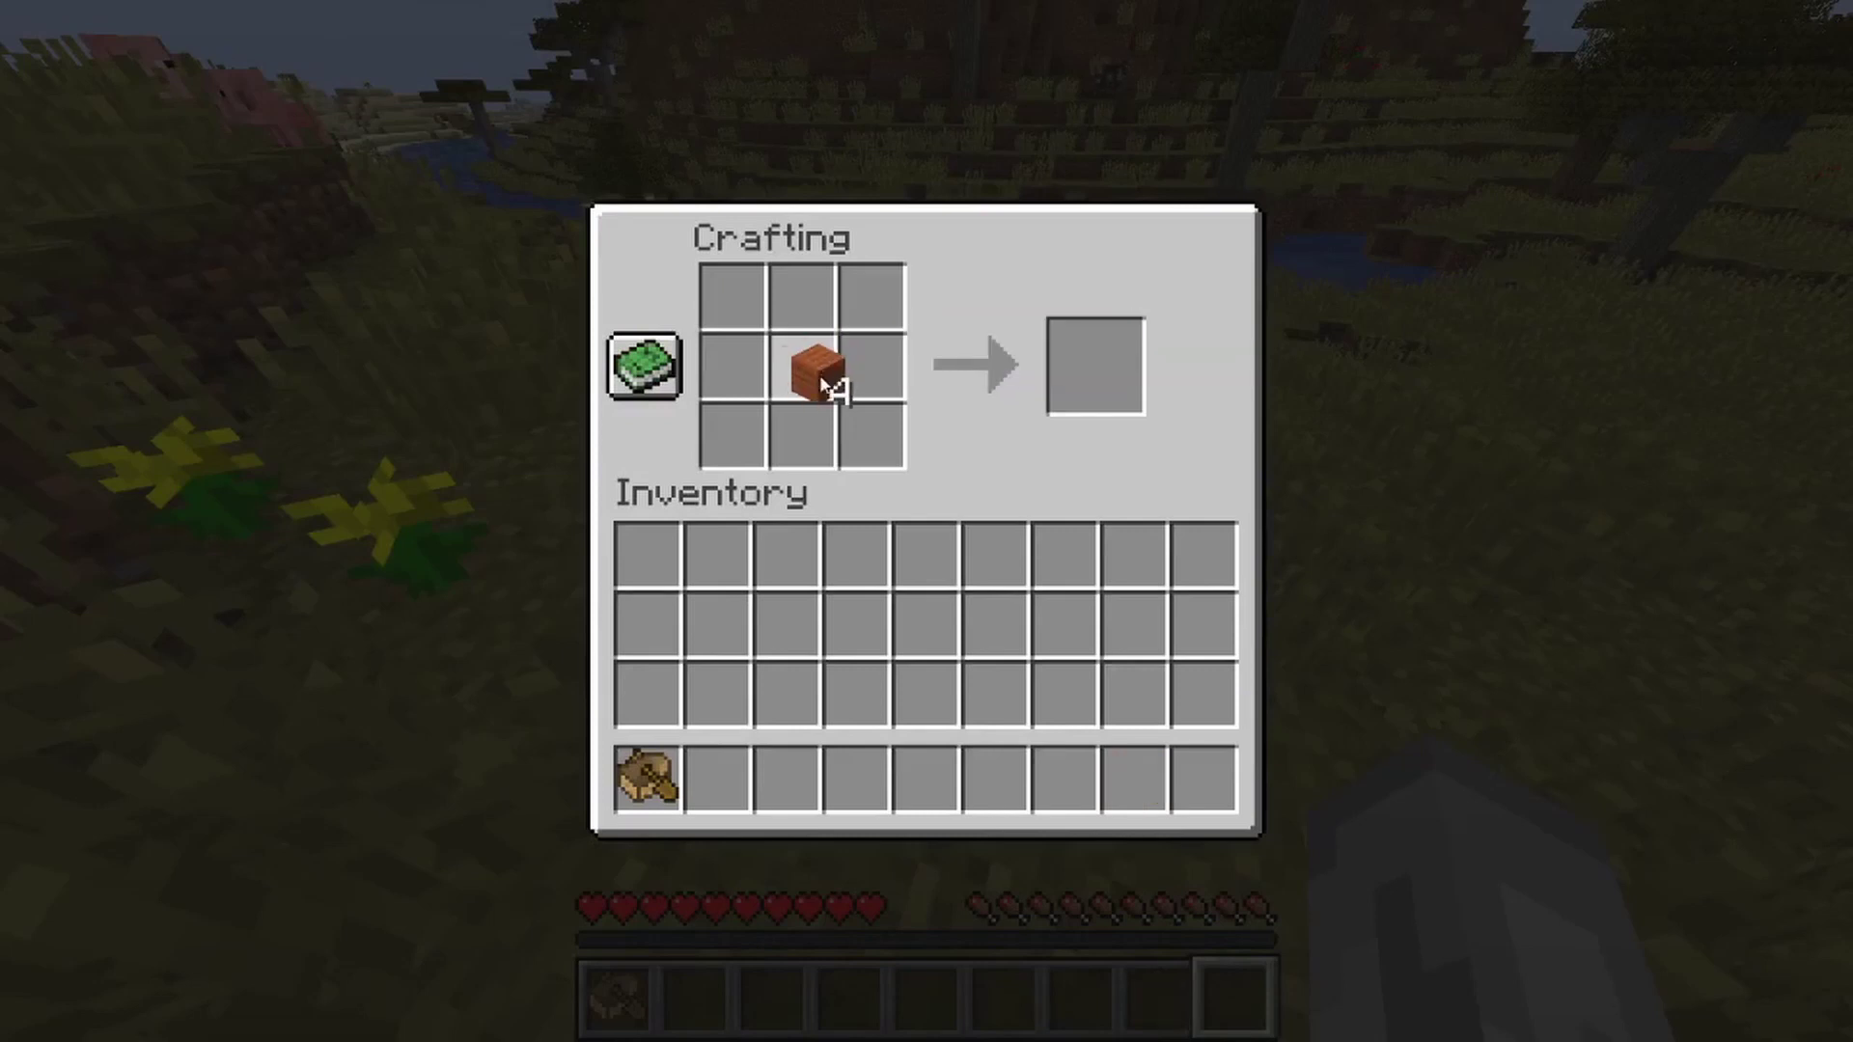
pyautogui.rightClick(810, 377)
pyautogui.rightClick(802, 436)
pyautogui.keyDown('shift'); pyautogui.click(1095, 367); pyautogui.keyUp('shift')
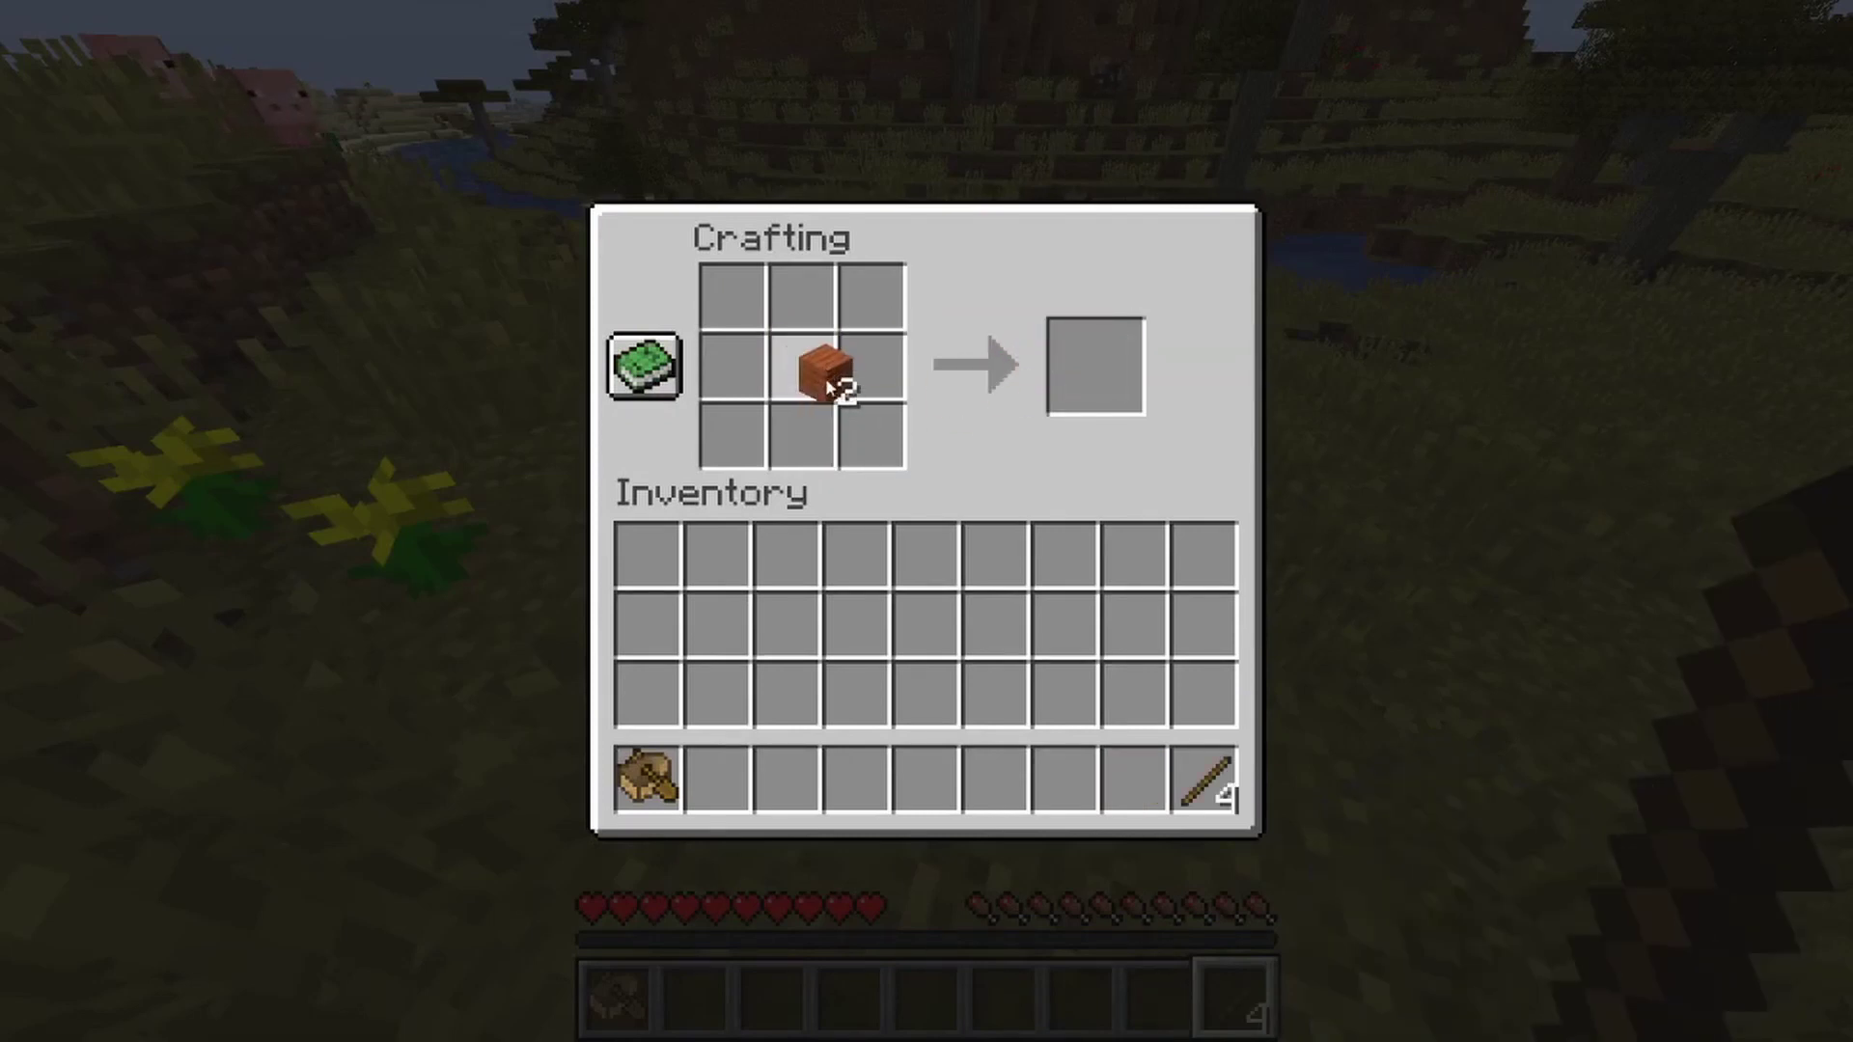
# Step: Craft a wooden sword from two acacia planks above one stick, then leave the crafting table
pyautogui.rightClick(791, 305)
pyautogui.rightClick(816, 382)
pyautogui.click(1205, 780)
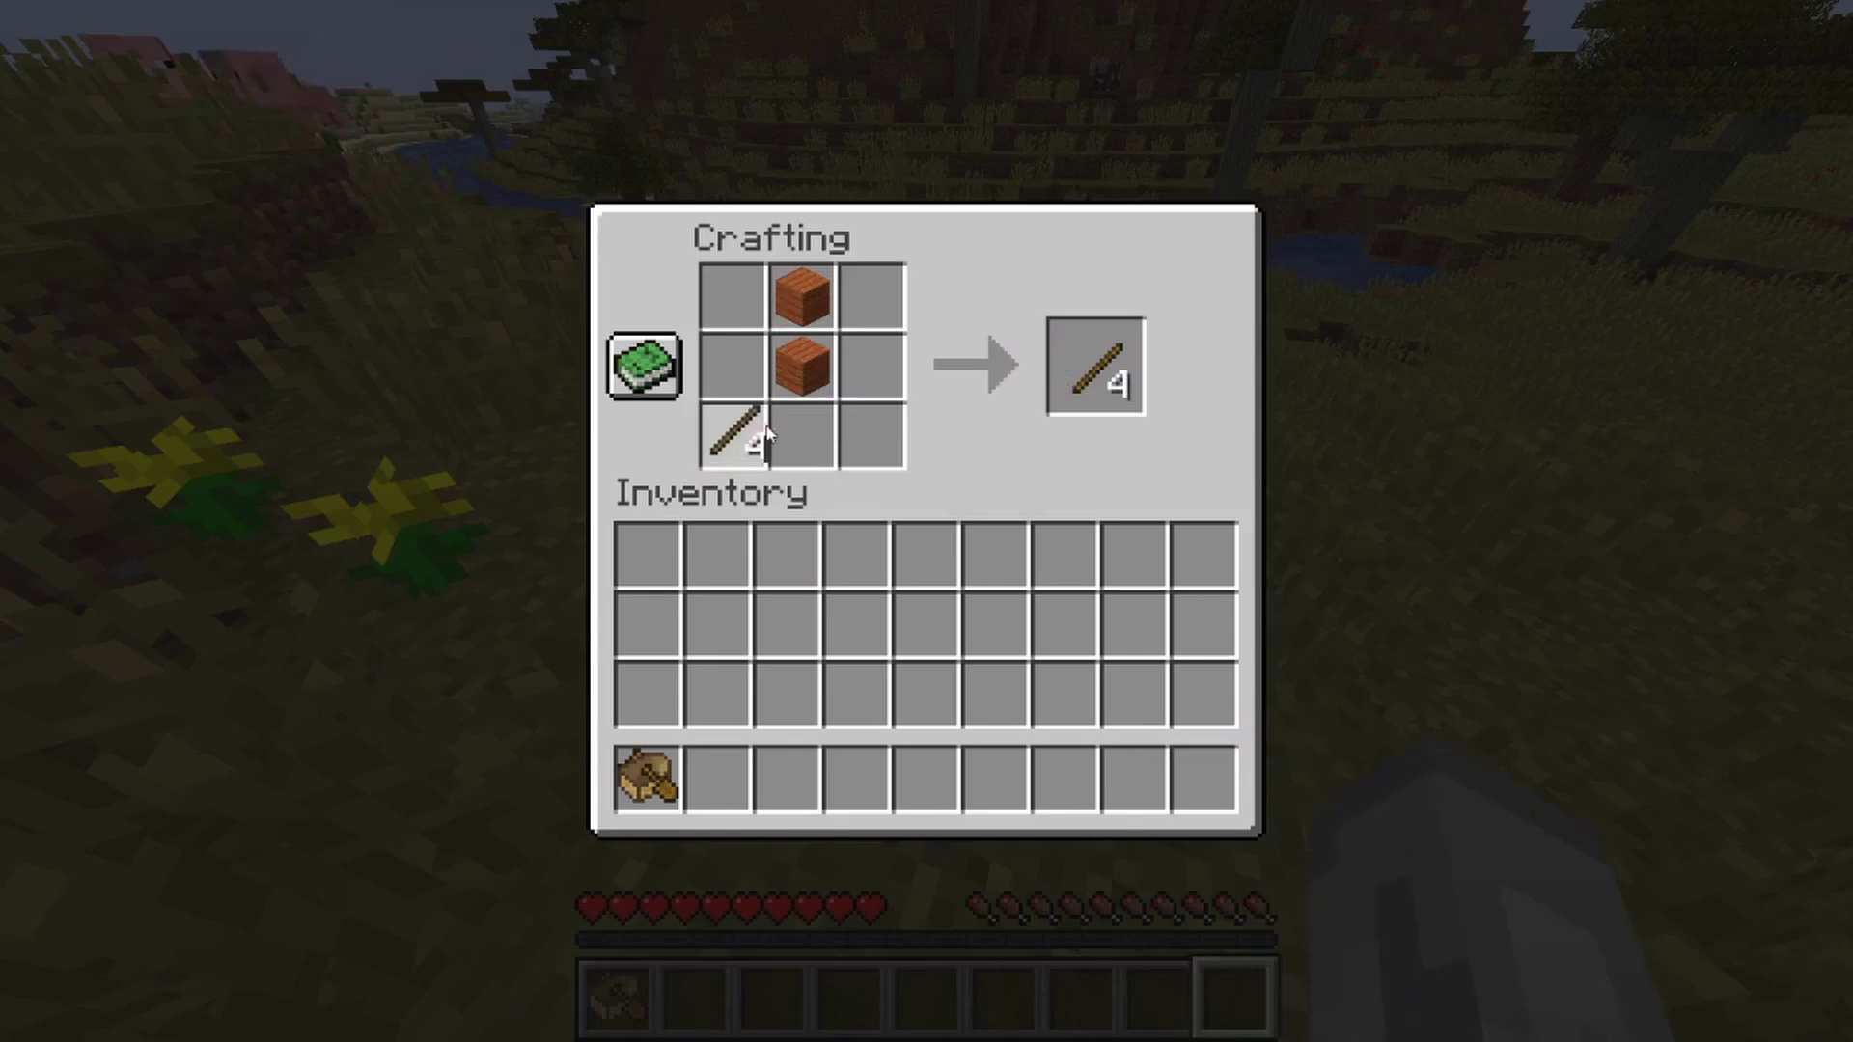
pyautogui.rightClick(802, 437)
pyautogui.click(907, 722)
pyautogui.keyDown('shift'); pyautogui.click(1072, 381); pyautogui.keyUp('shift')
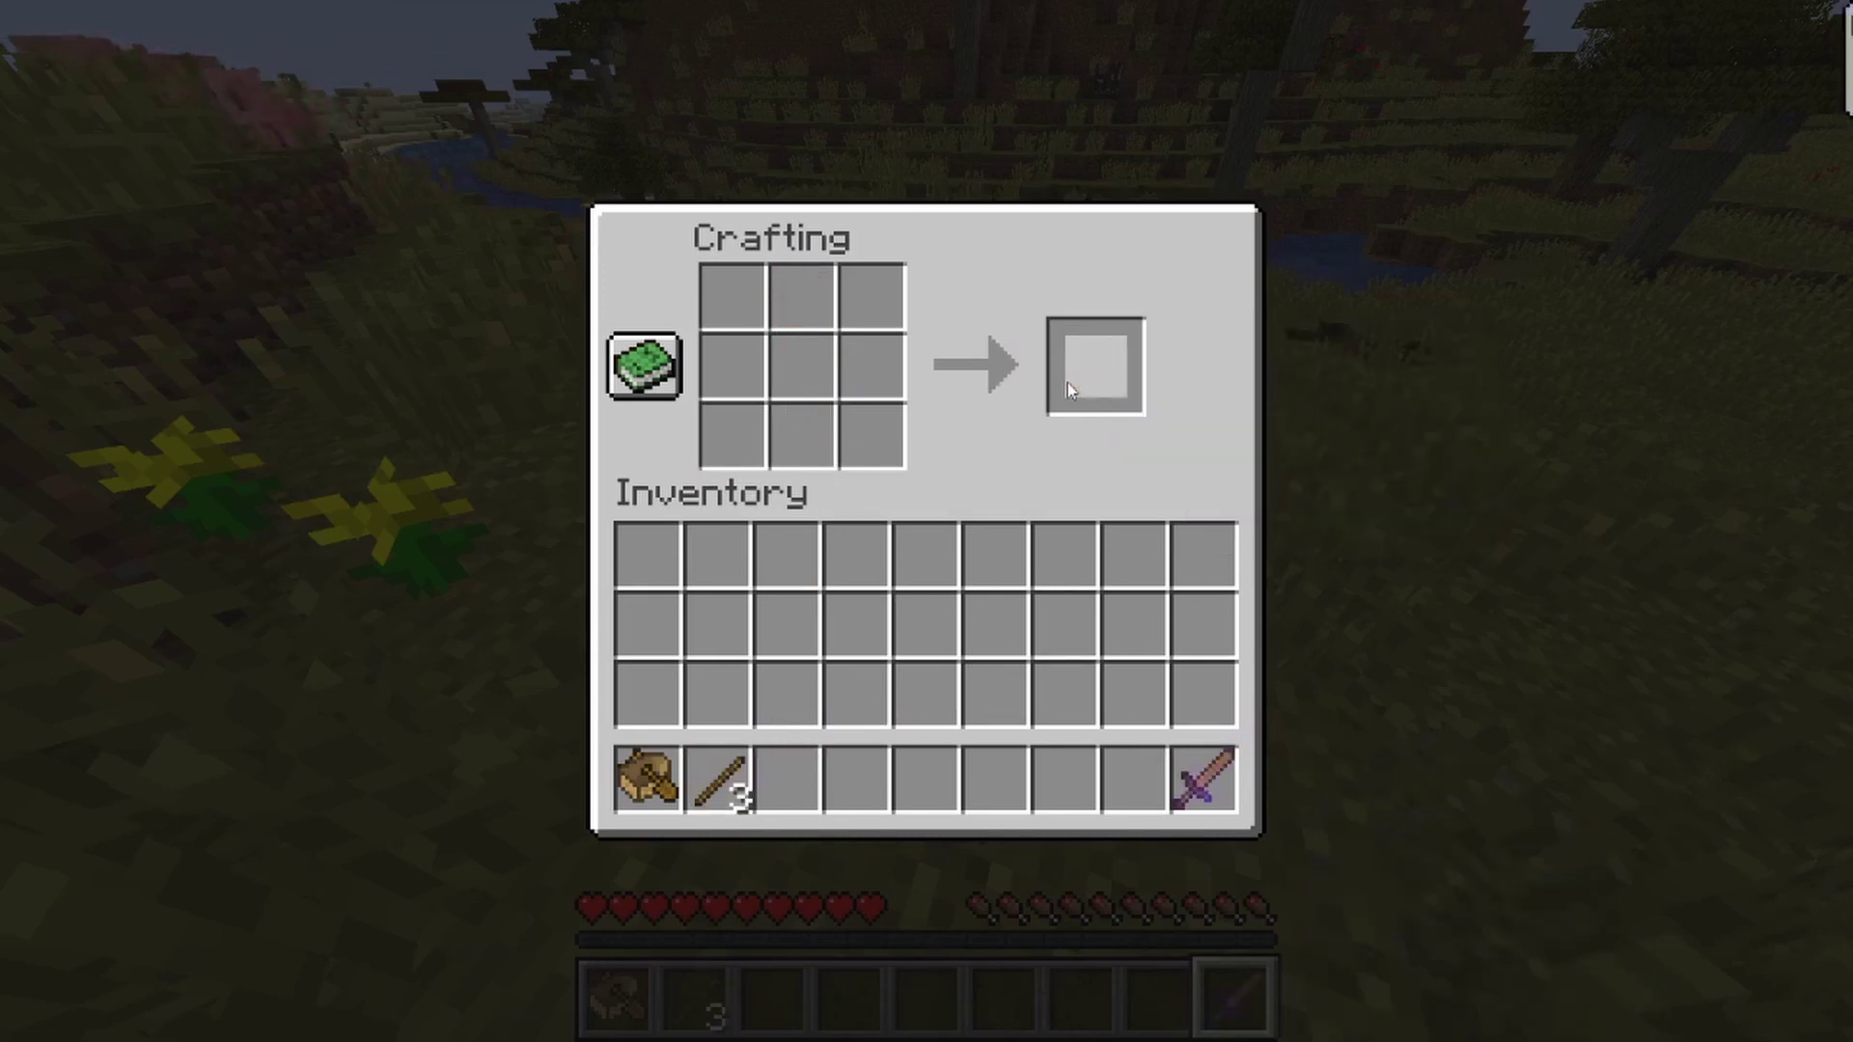
pyautogui.press('e')
pyautogui.press('e')
pyautogui.press('e')
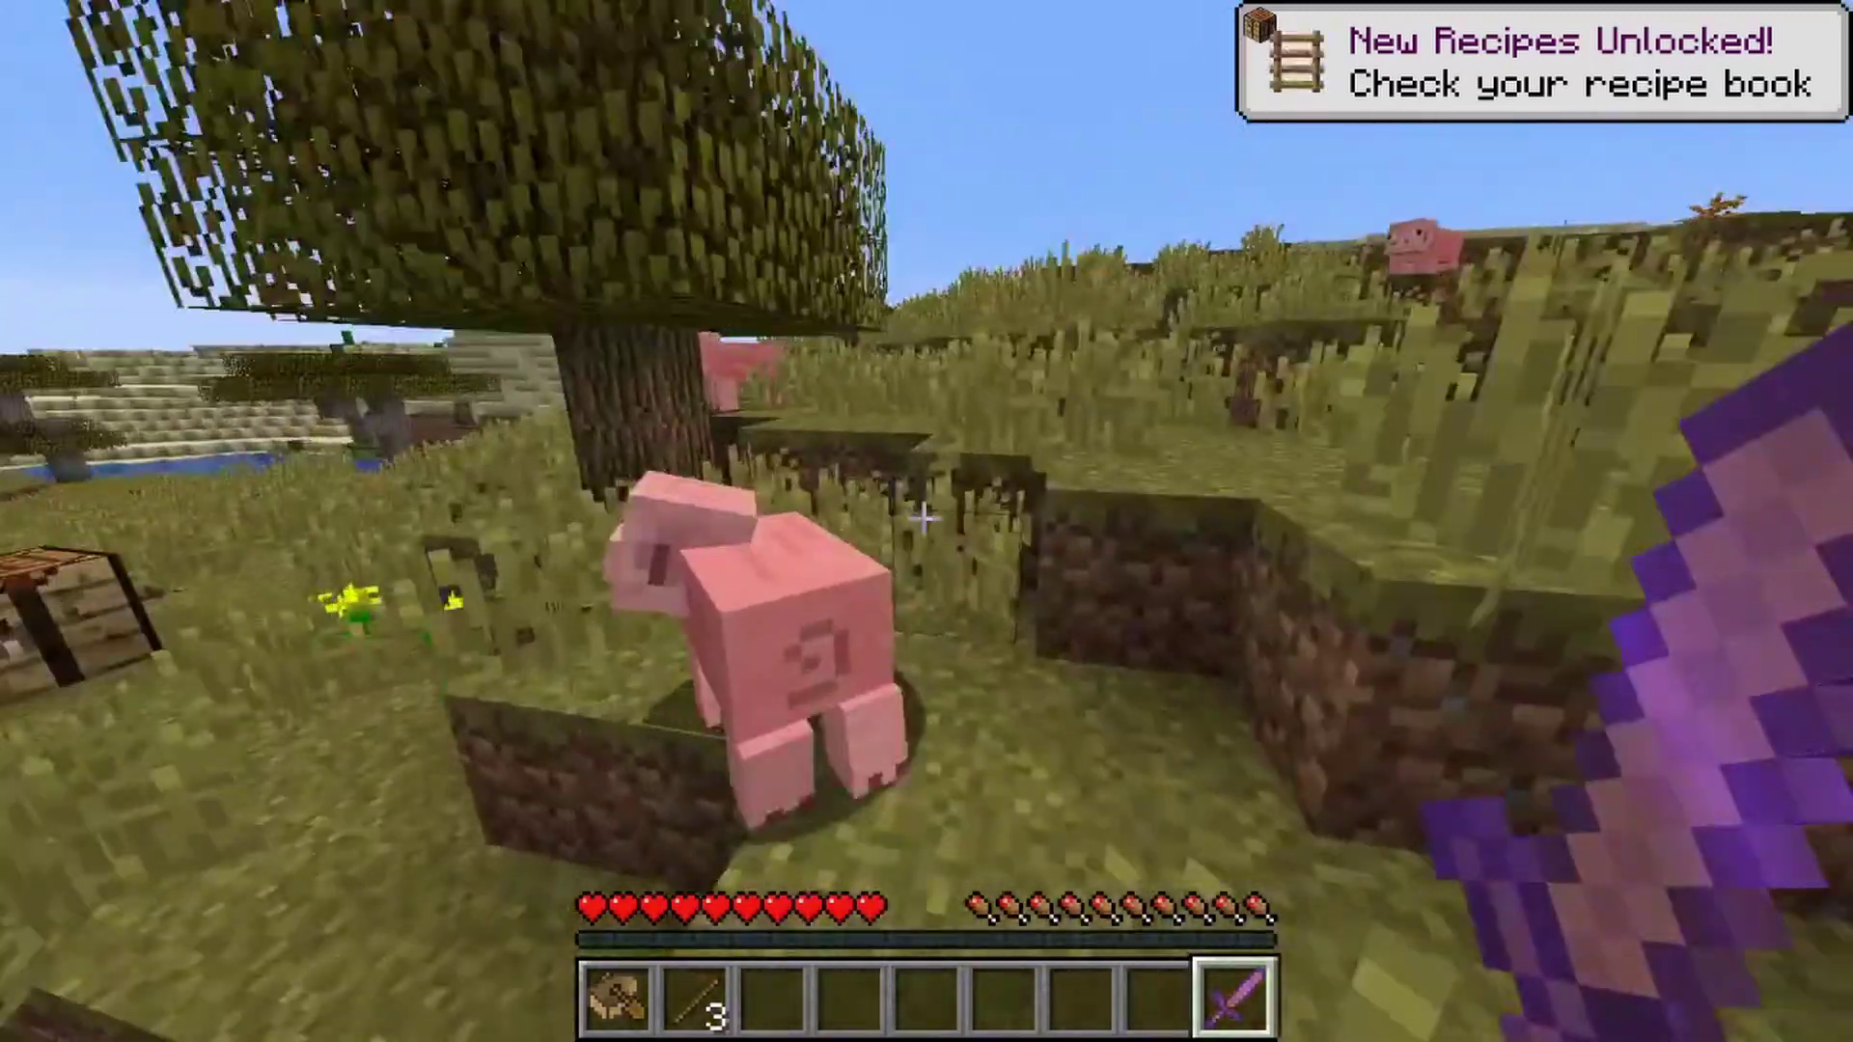
# Step: Attack the pigs near the crafting table with the sword, collect their porkchops and pause the game
pyautogui.click(925, 520)
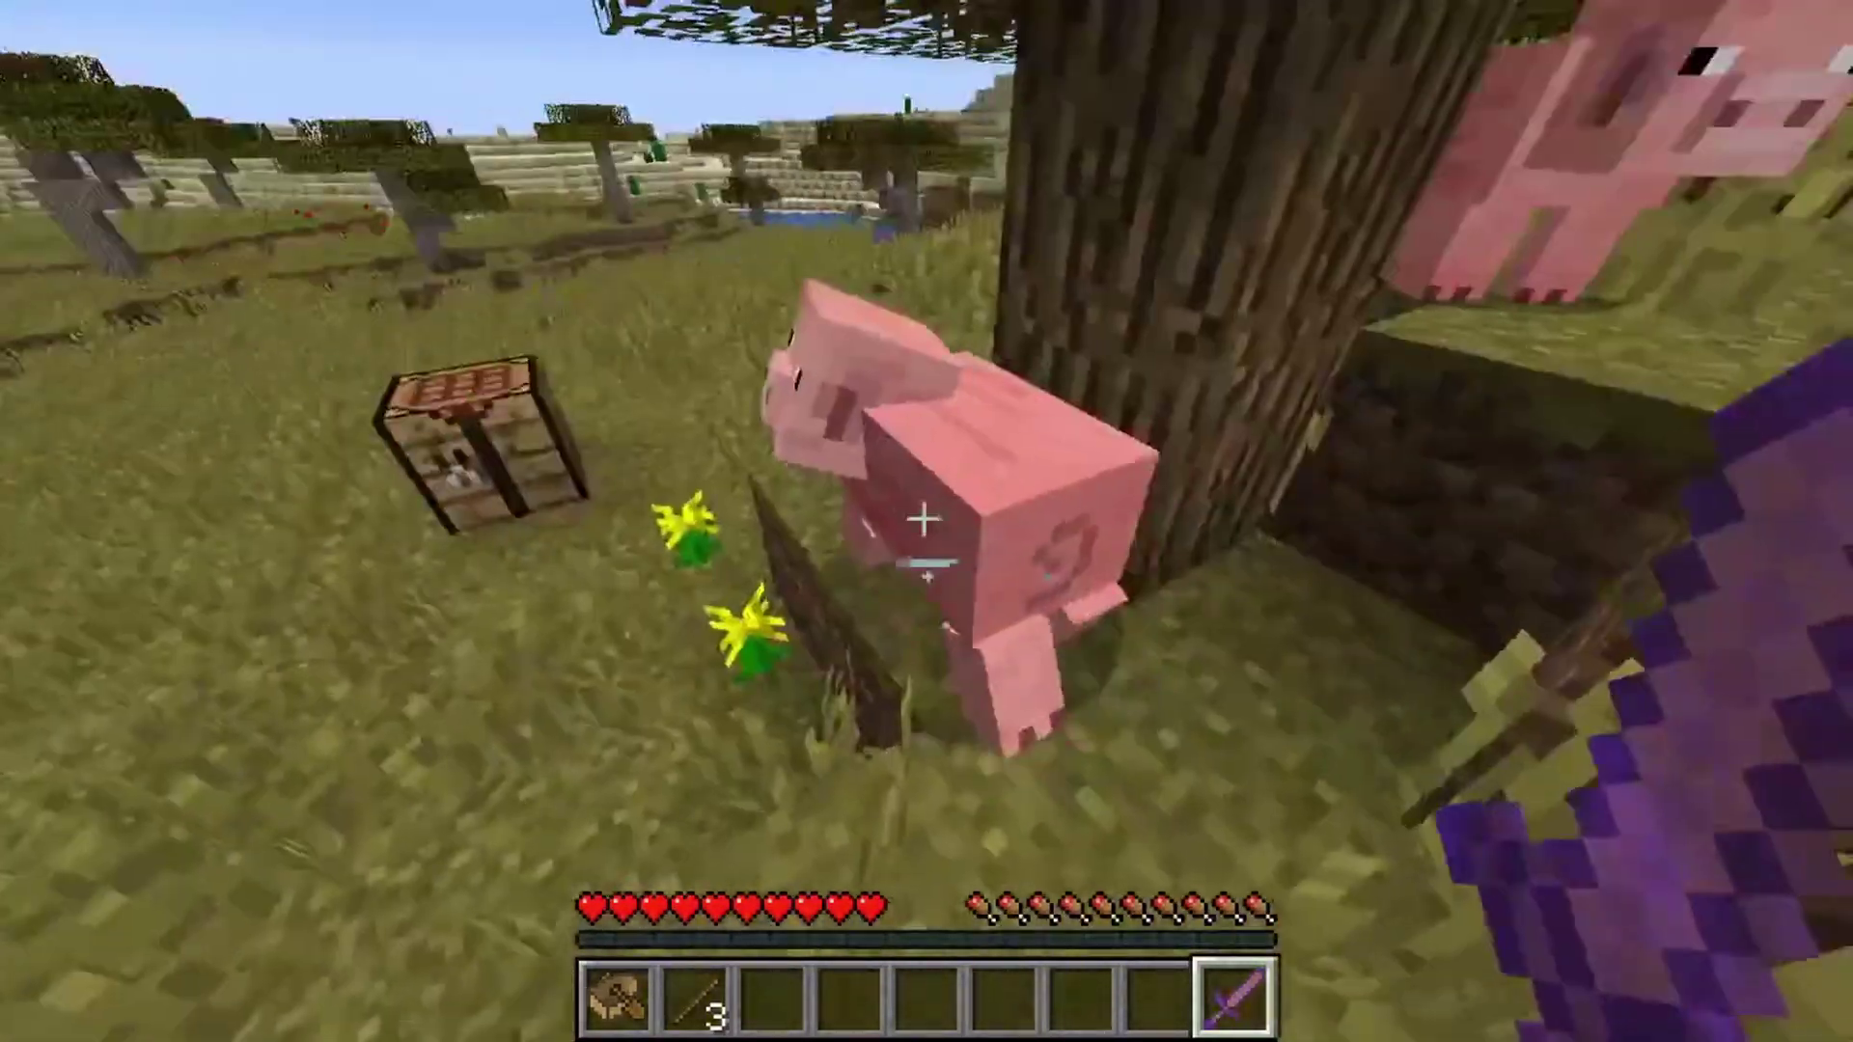
pyautogui.click(924, 519)
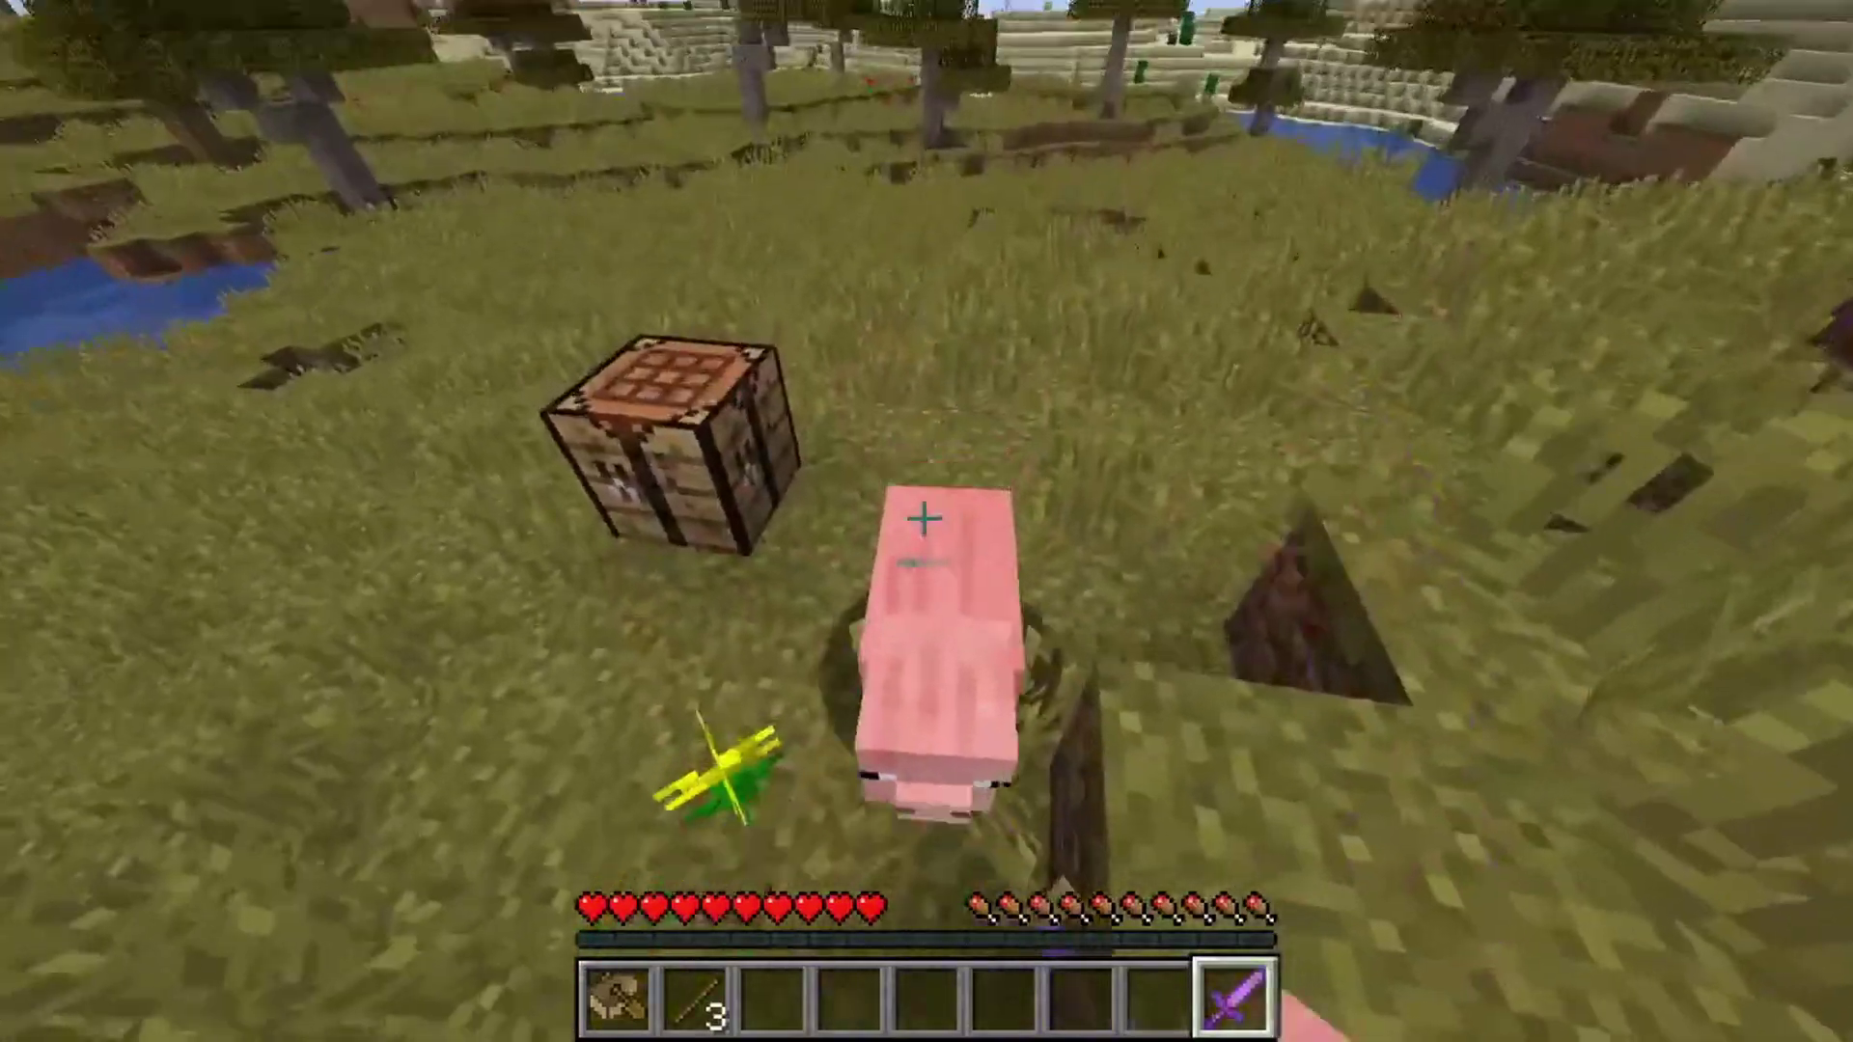
pyautogui.click(925, 519)
pyautogui.click(925, 519)
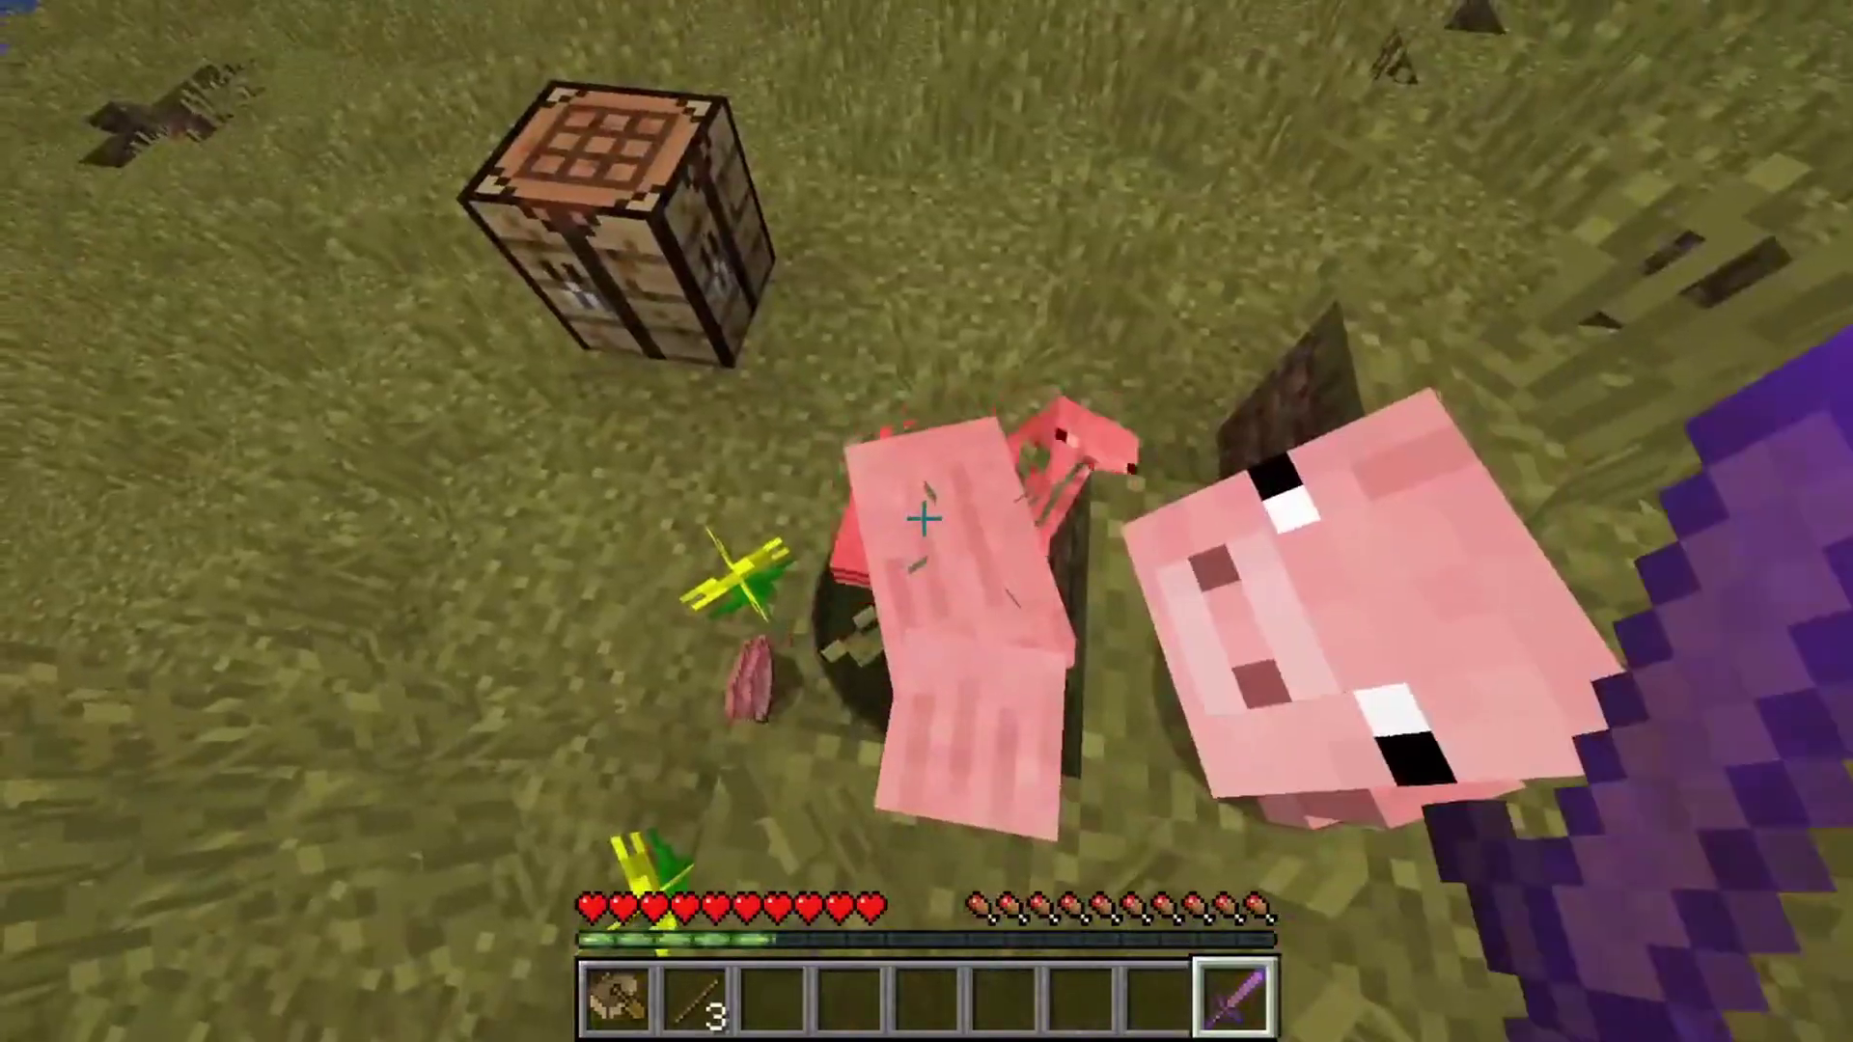
pyautogui.click(925, 519)
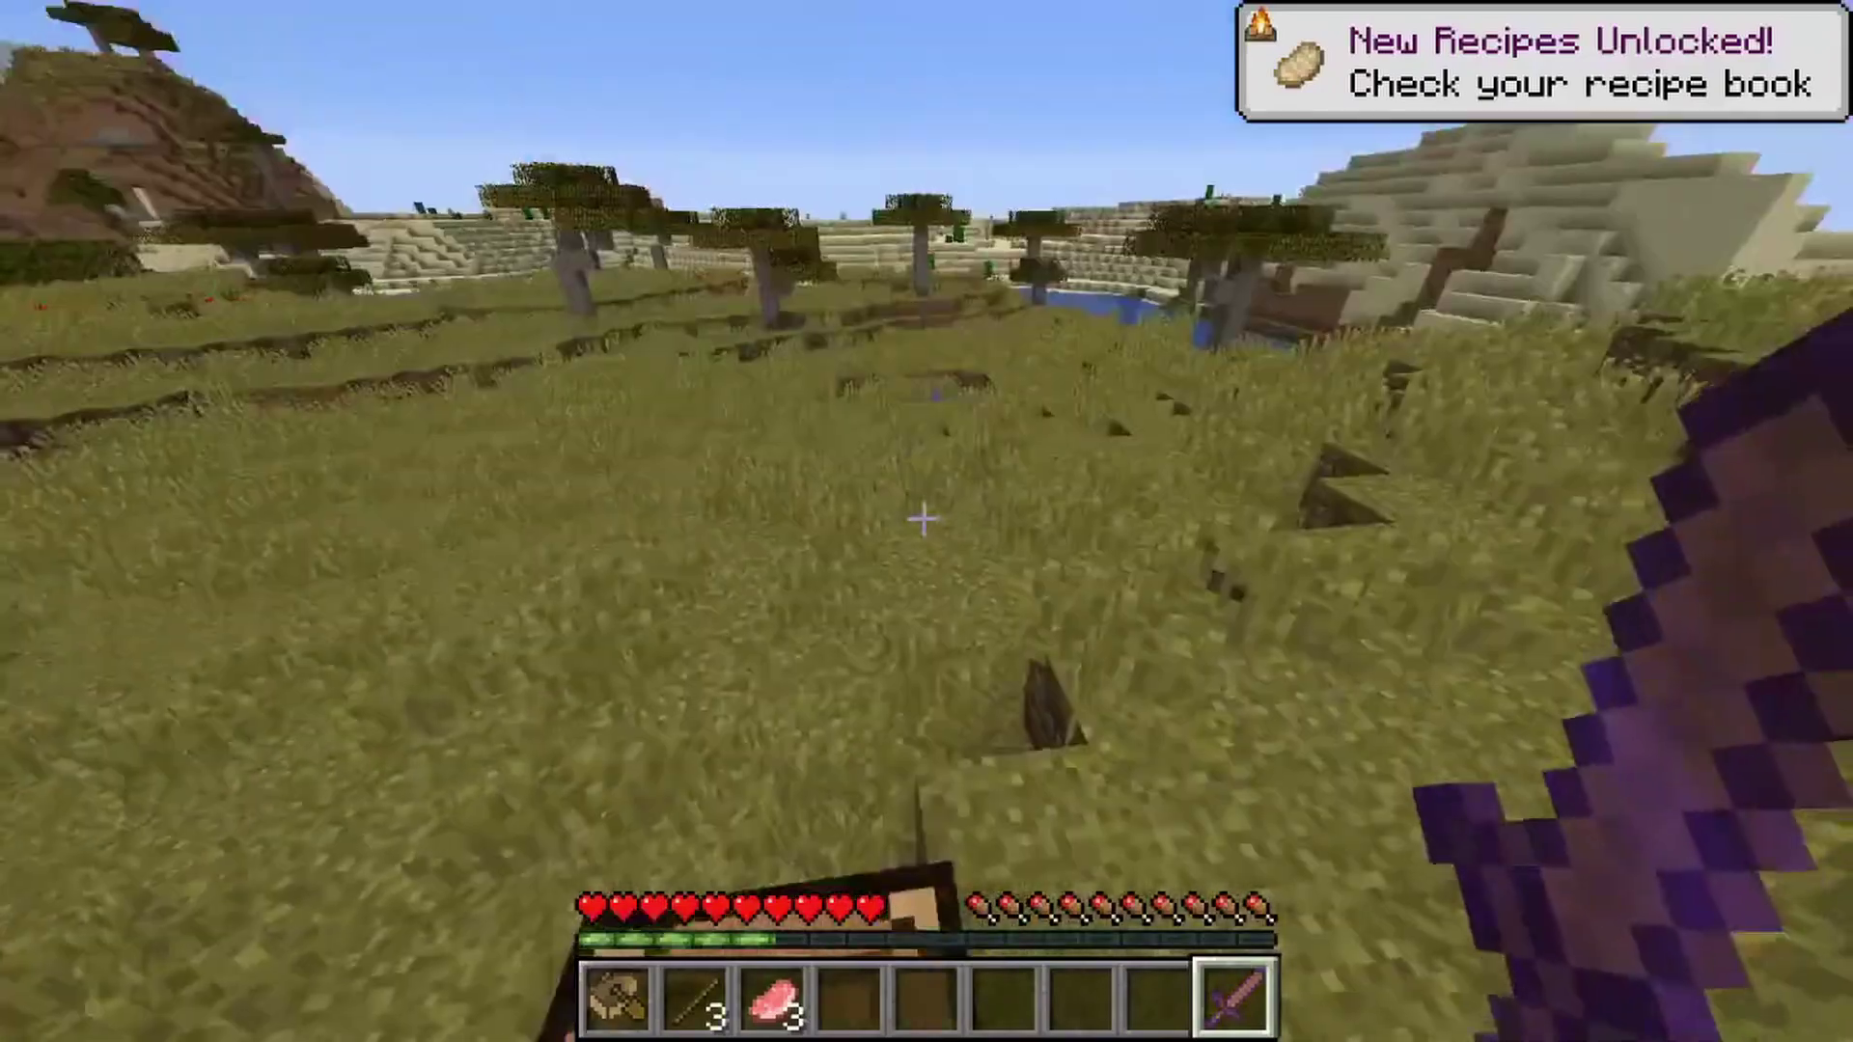
pyautogui.press('Escape')
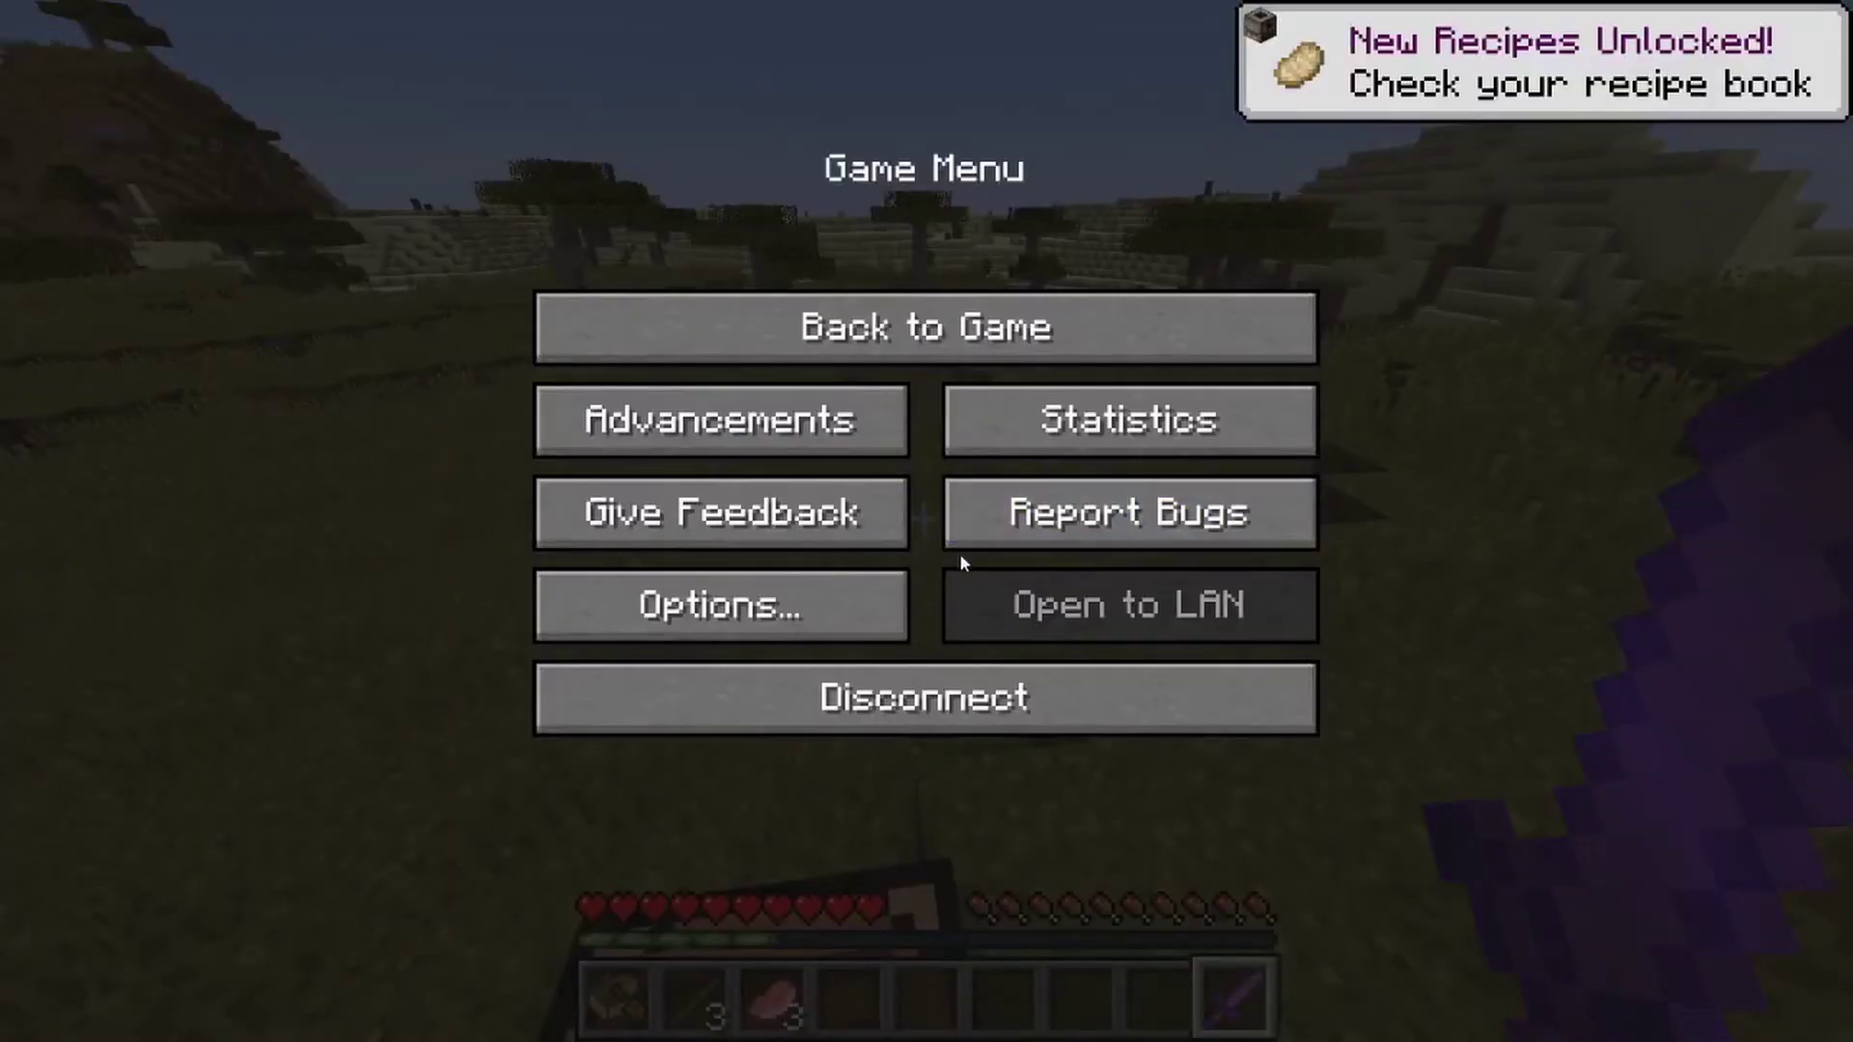